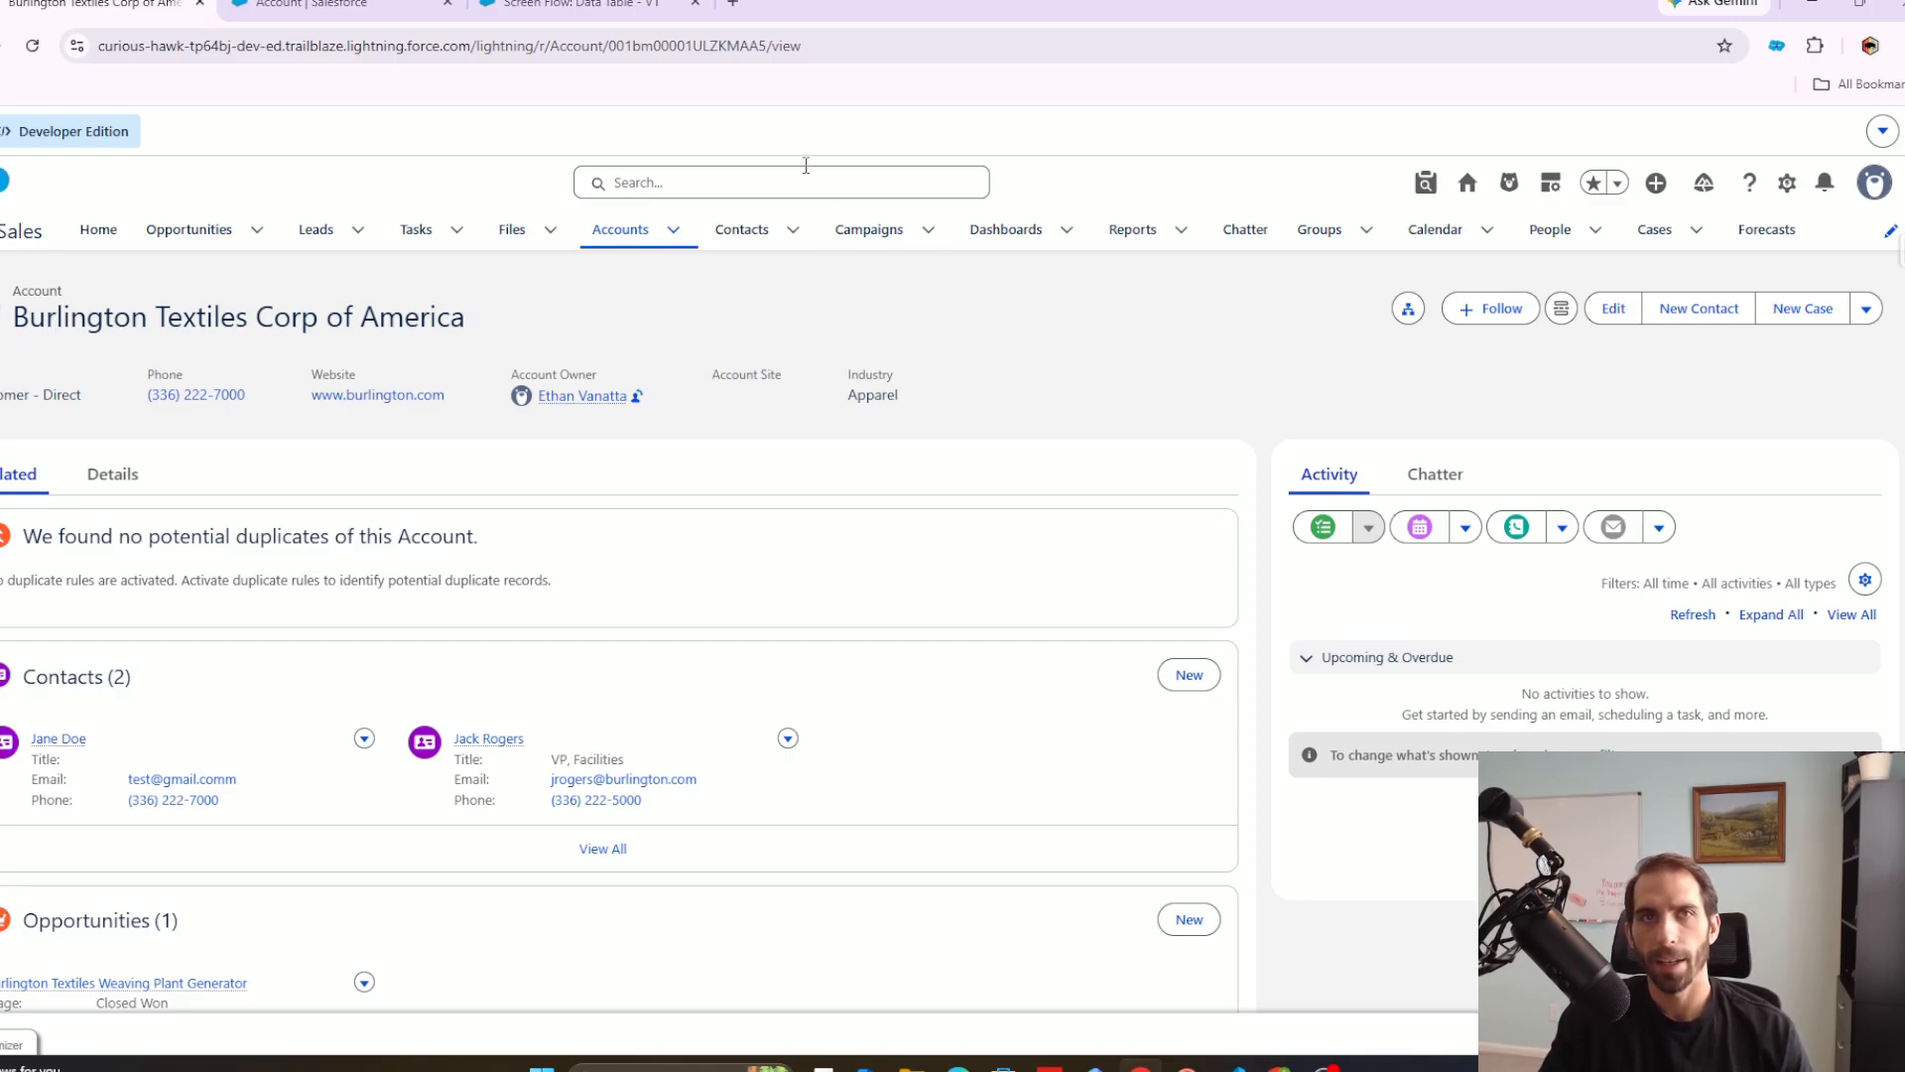
# Switch to the Screen Flow: Data Table flow and review the recordId variable's settings.
pyautogui.click(586, 5)
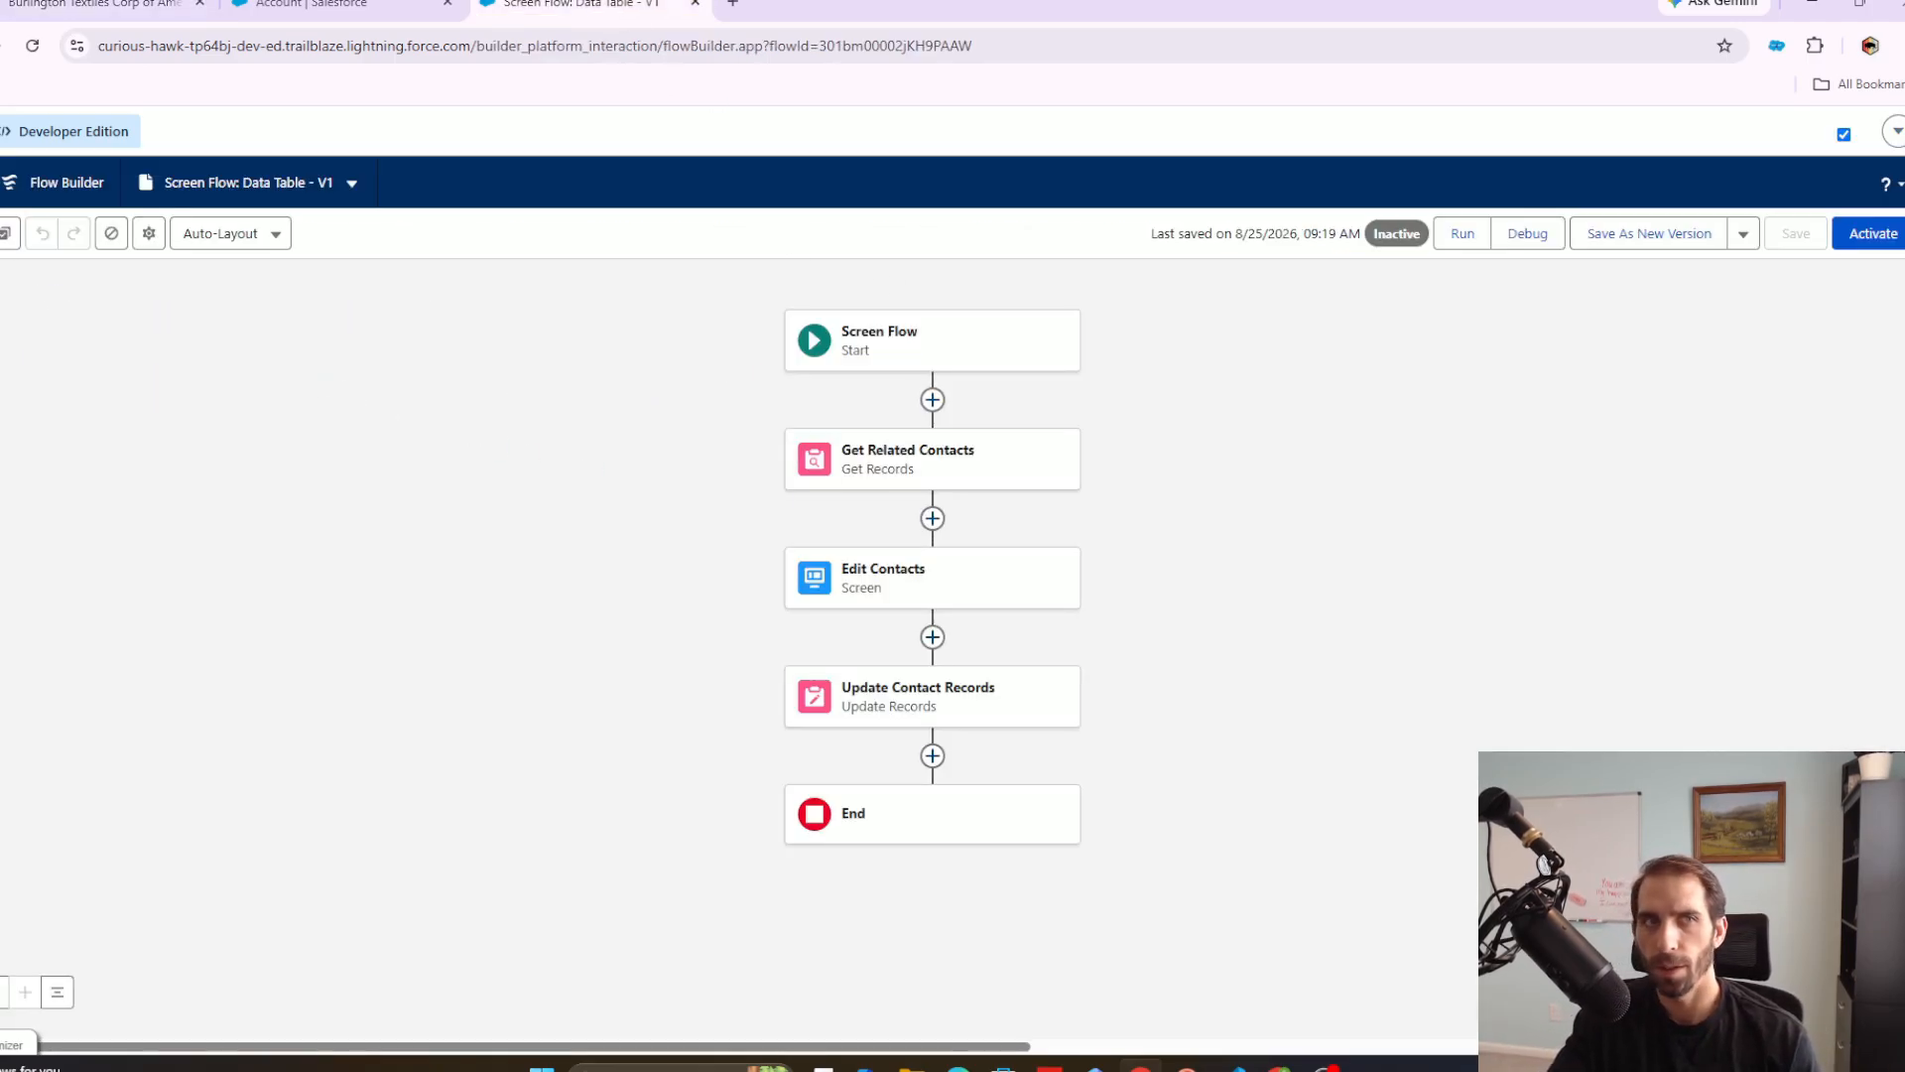
pyautogui.click(5, 233)
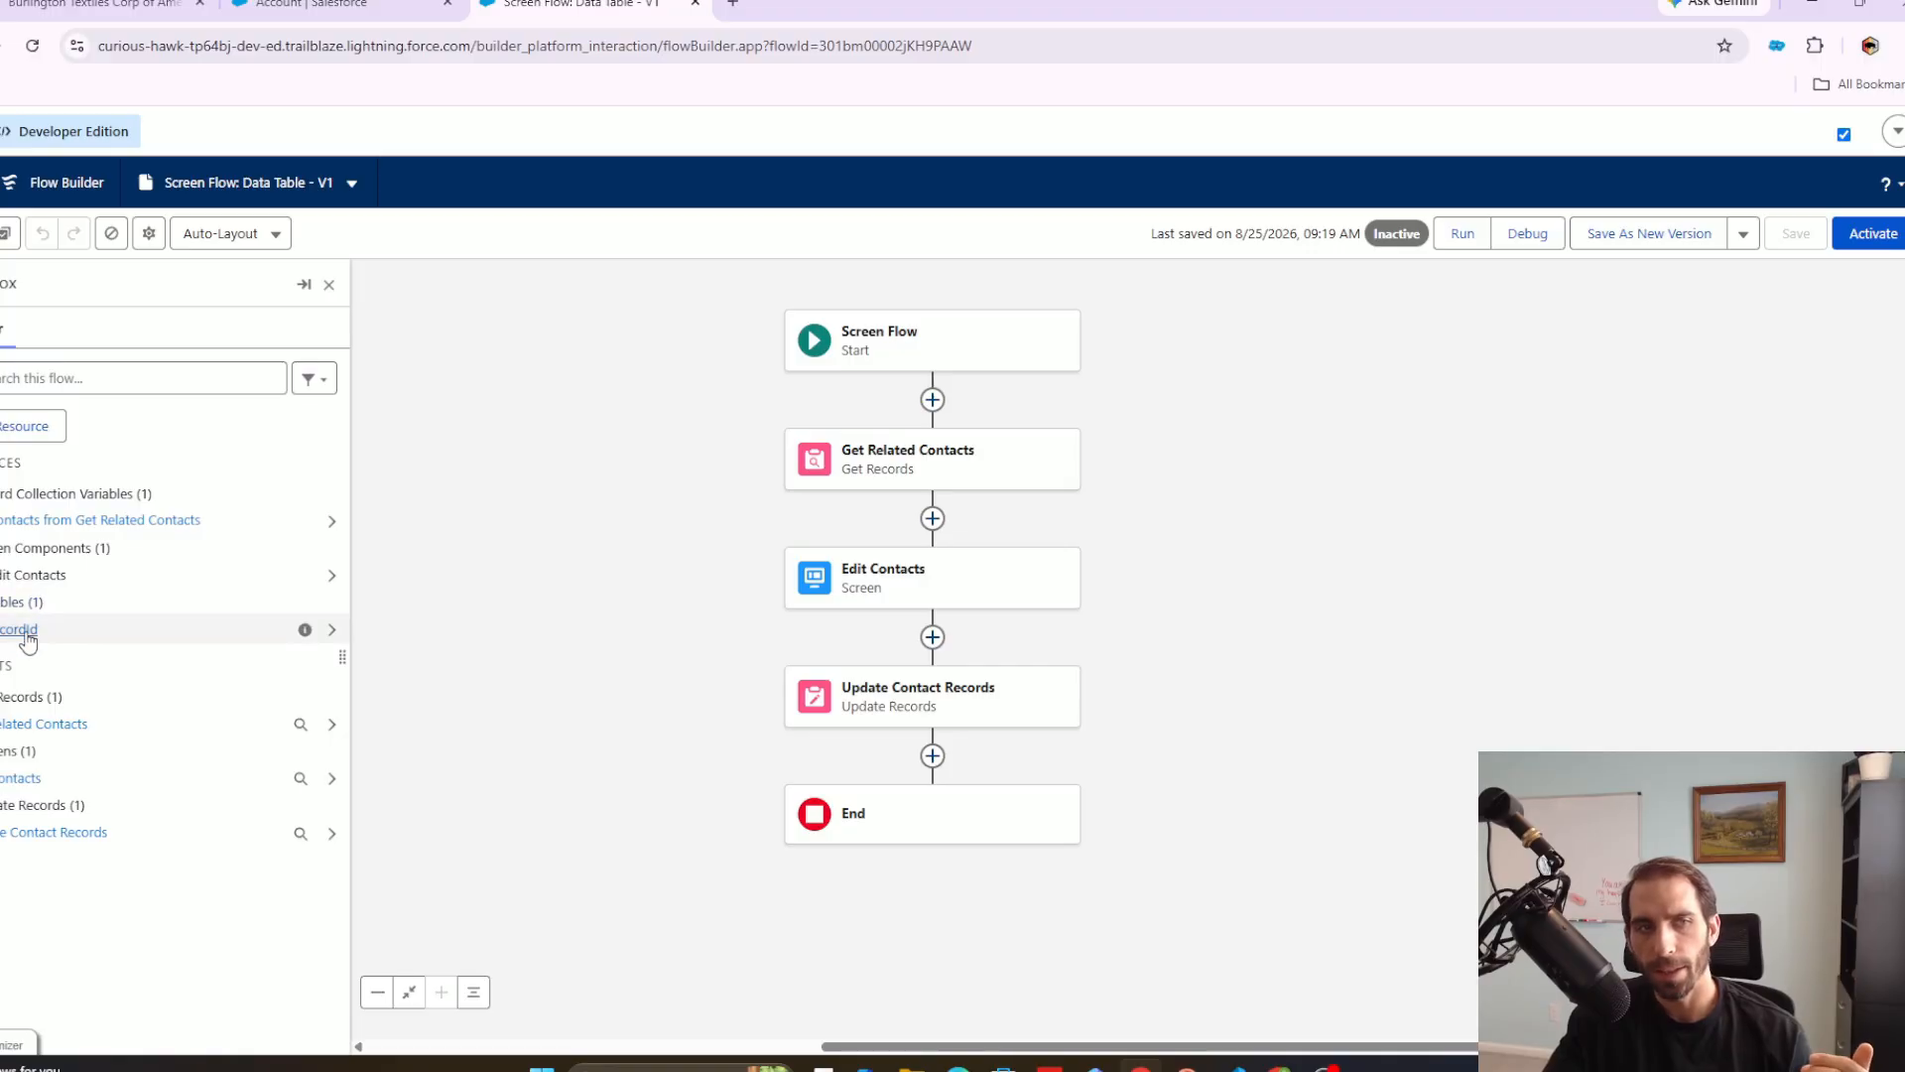
pyautogui.click(22, 628)
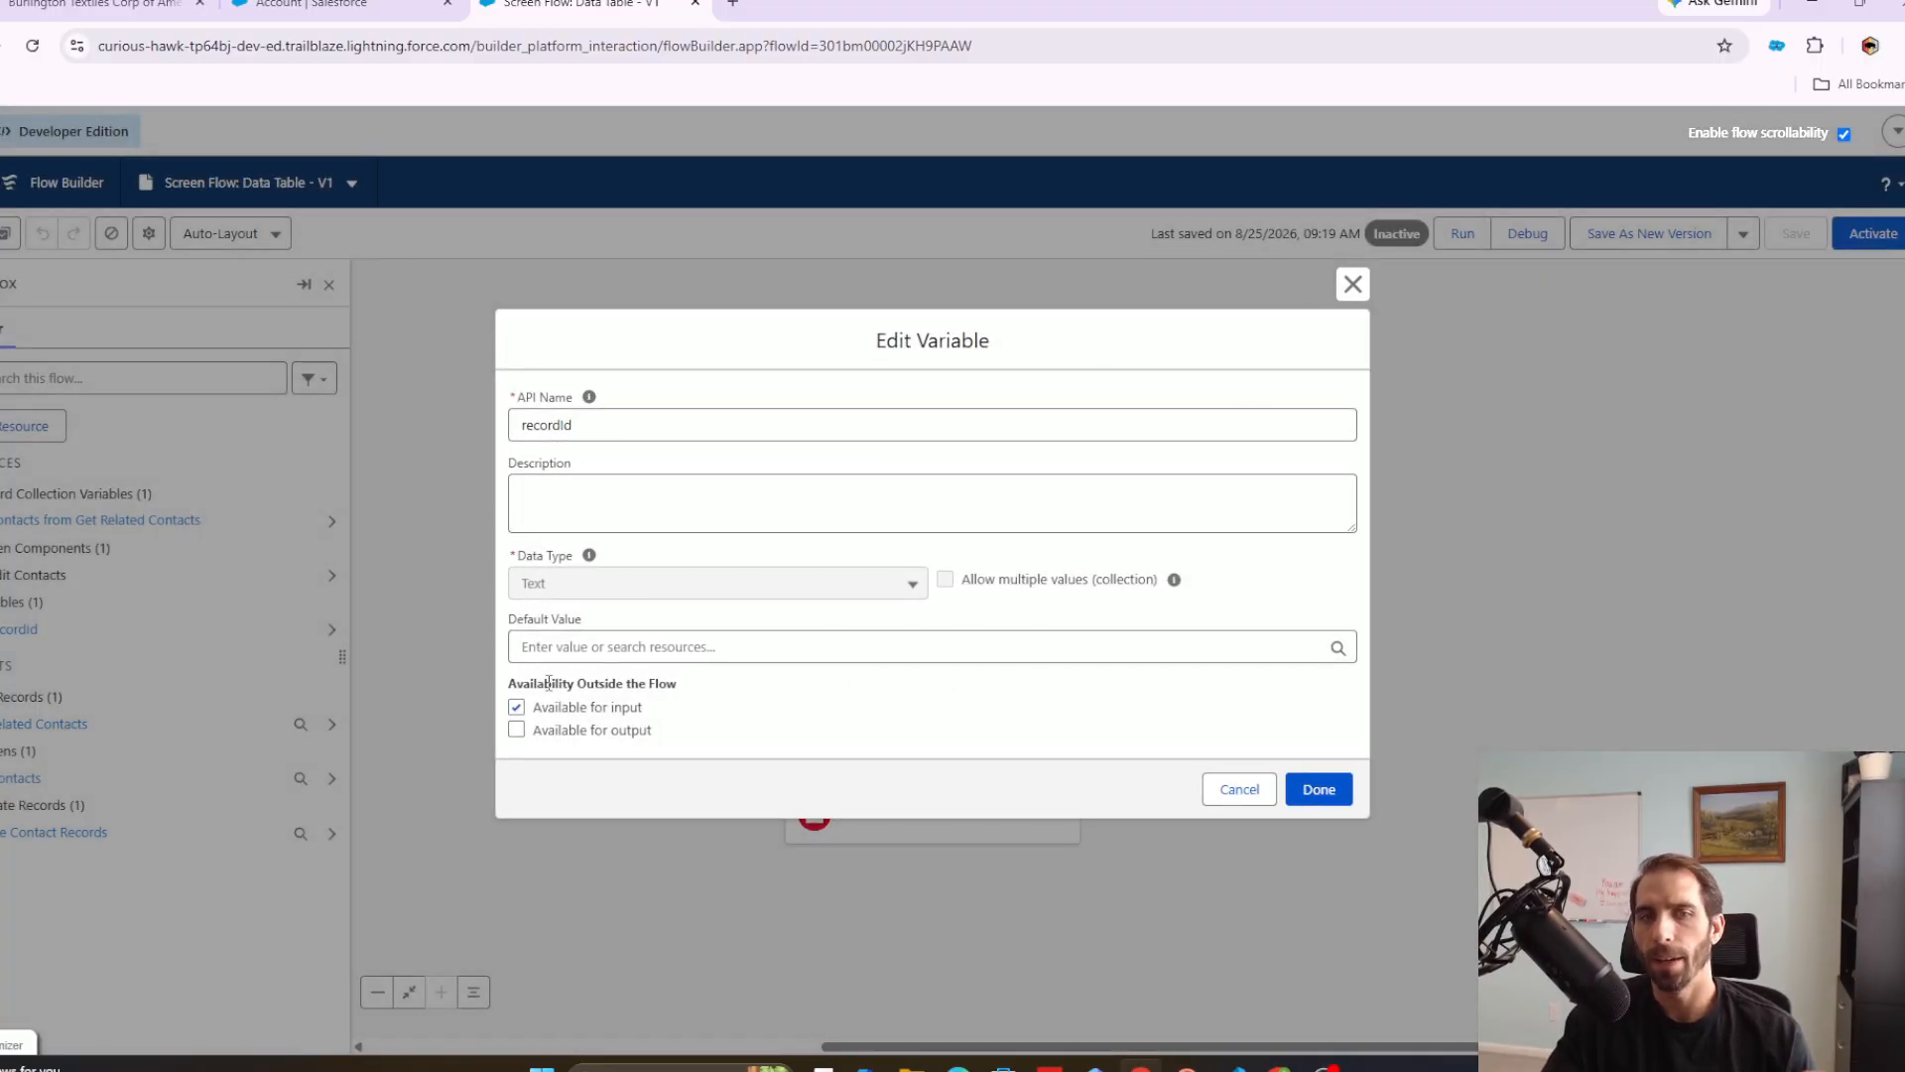
pyautogui.click(1352, 285)
# Review the Get Related Contacts element's object, filter condition and record storage settings.
pyautogui.click(957, 456)
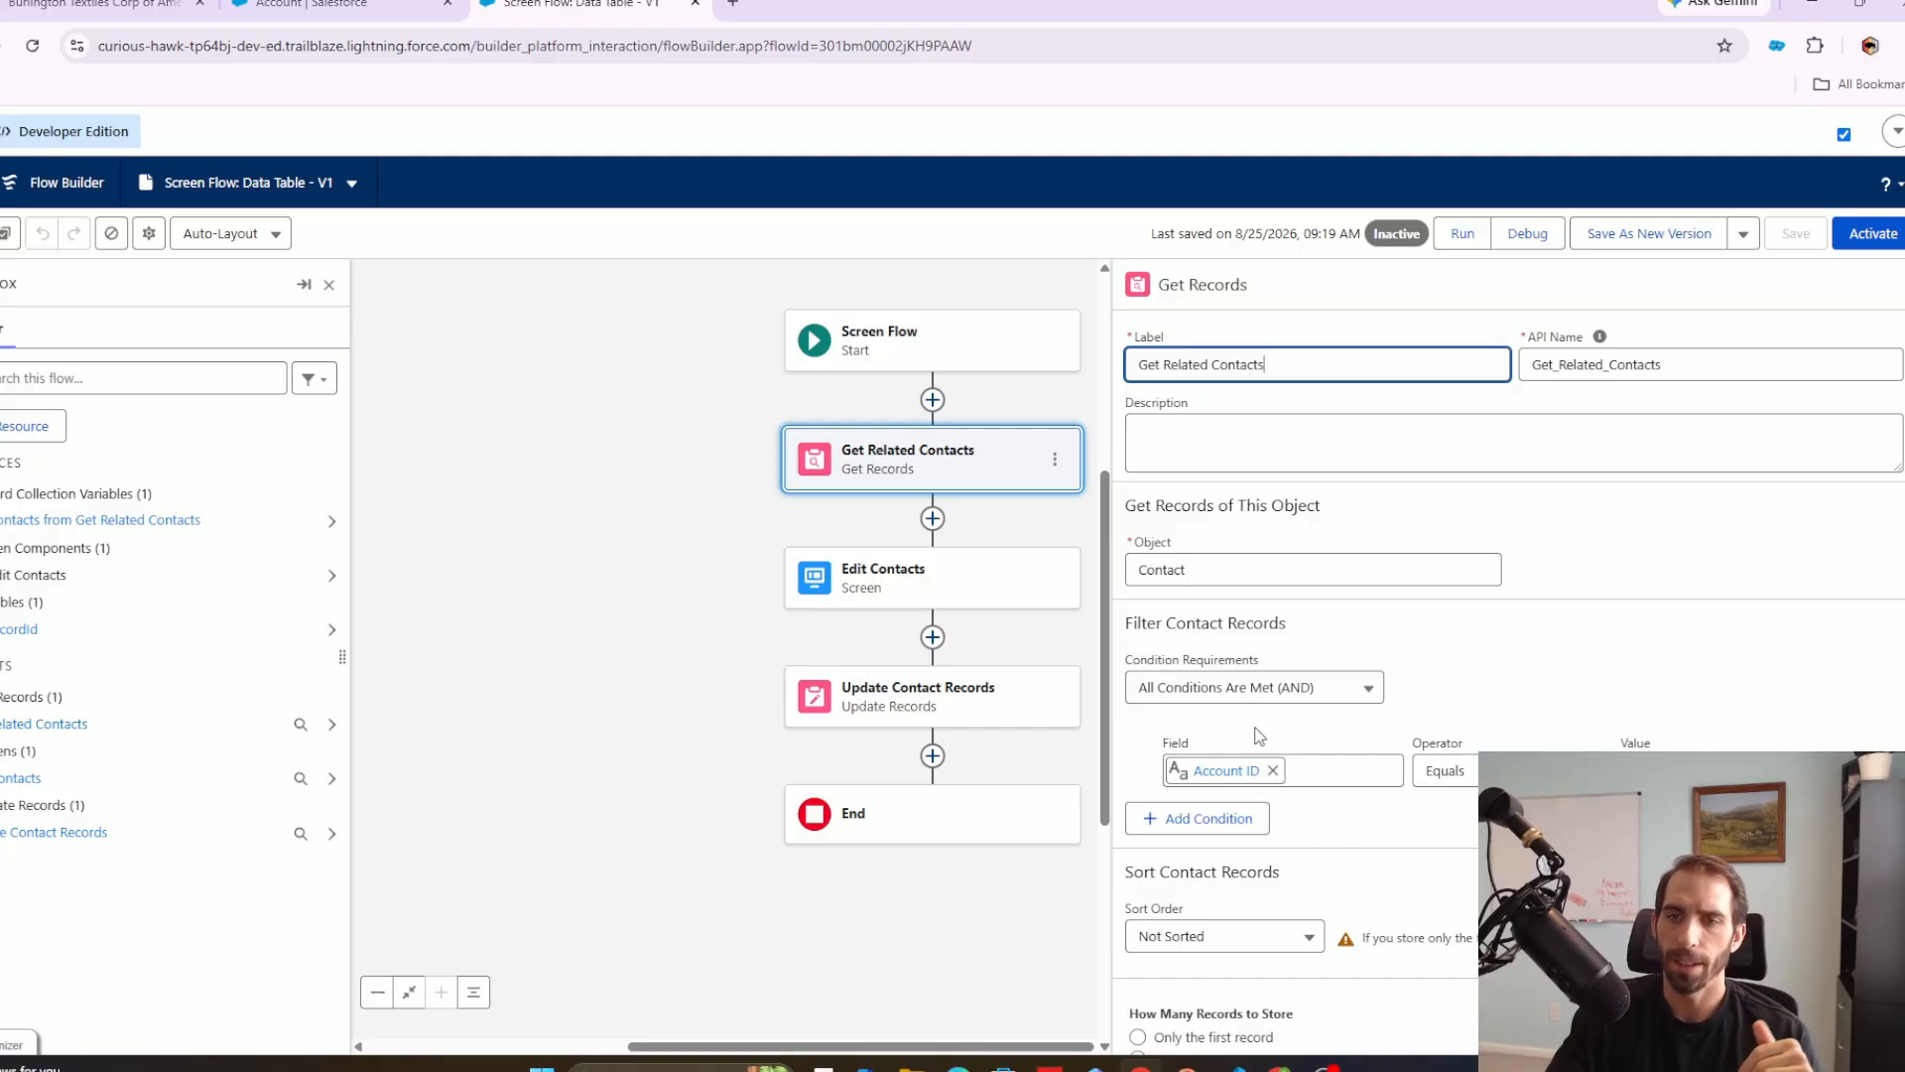
pyautogui.scroll(-2, 1643, 722)
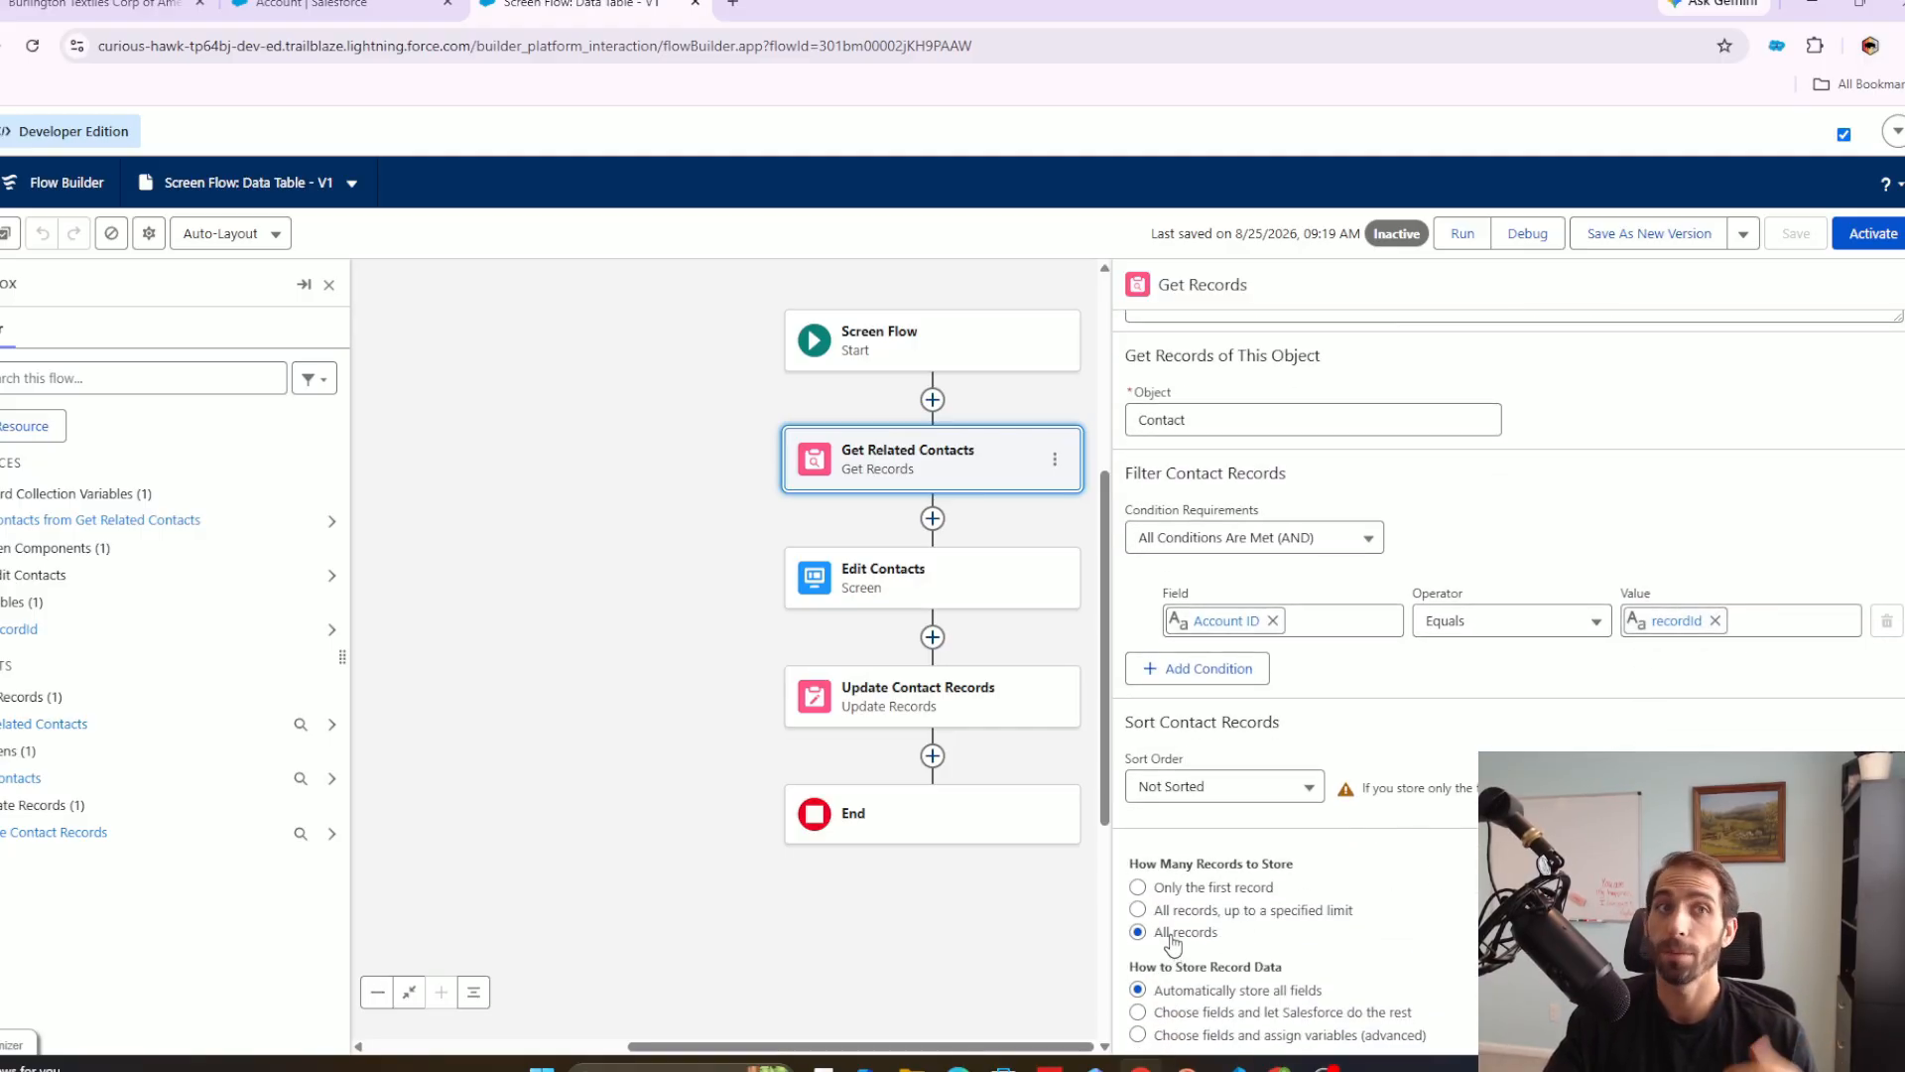
pyautogui.moveTo(680, 620); pyautogui.dragTo(568, 556)
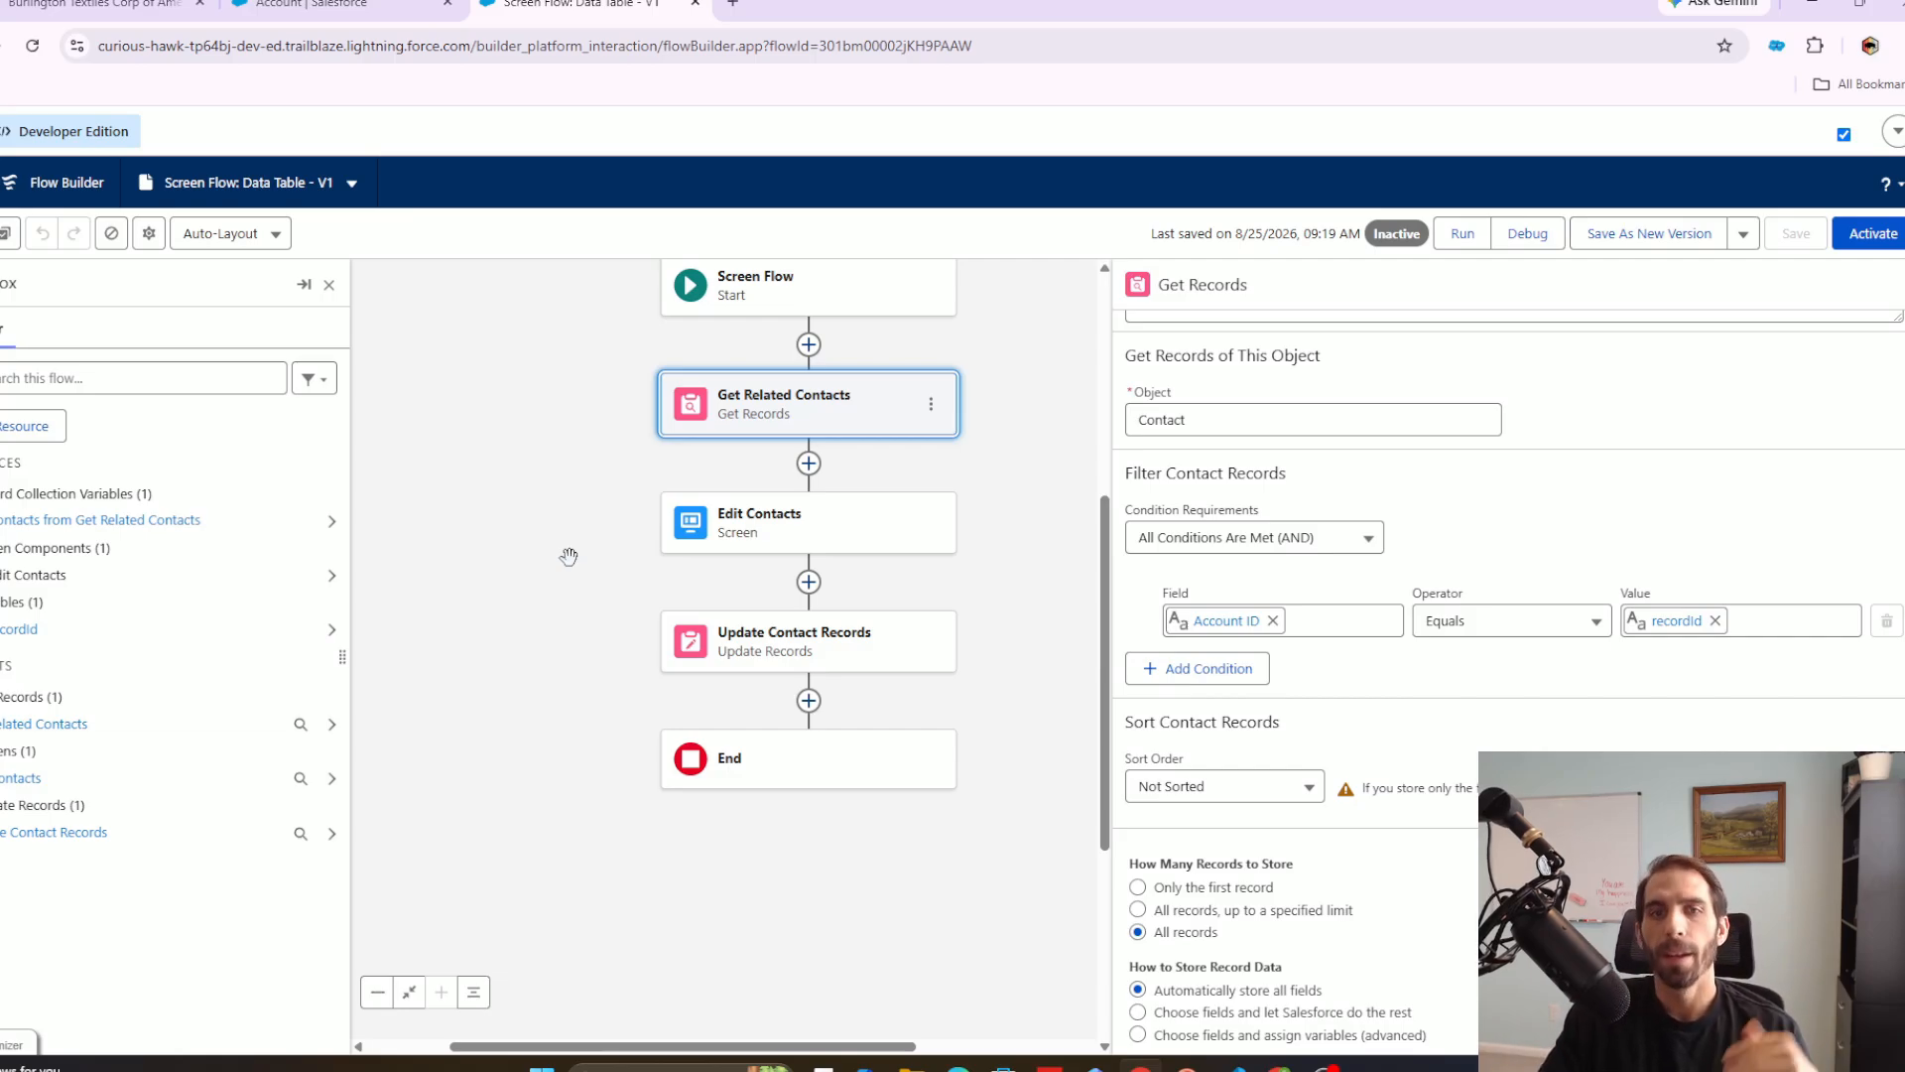
# Open the Edit Contacts screen and examine its data table's source collection and row selection settings.
pyautogui.doubleClick(838, 546)
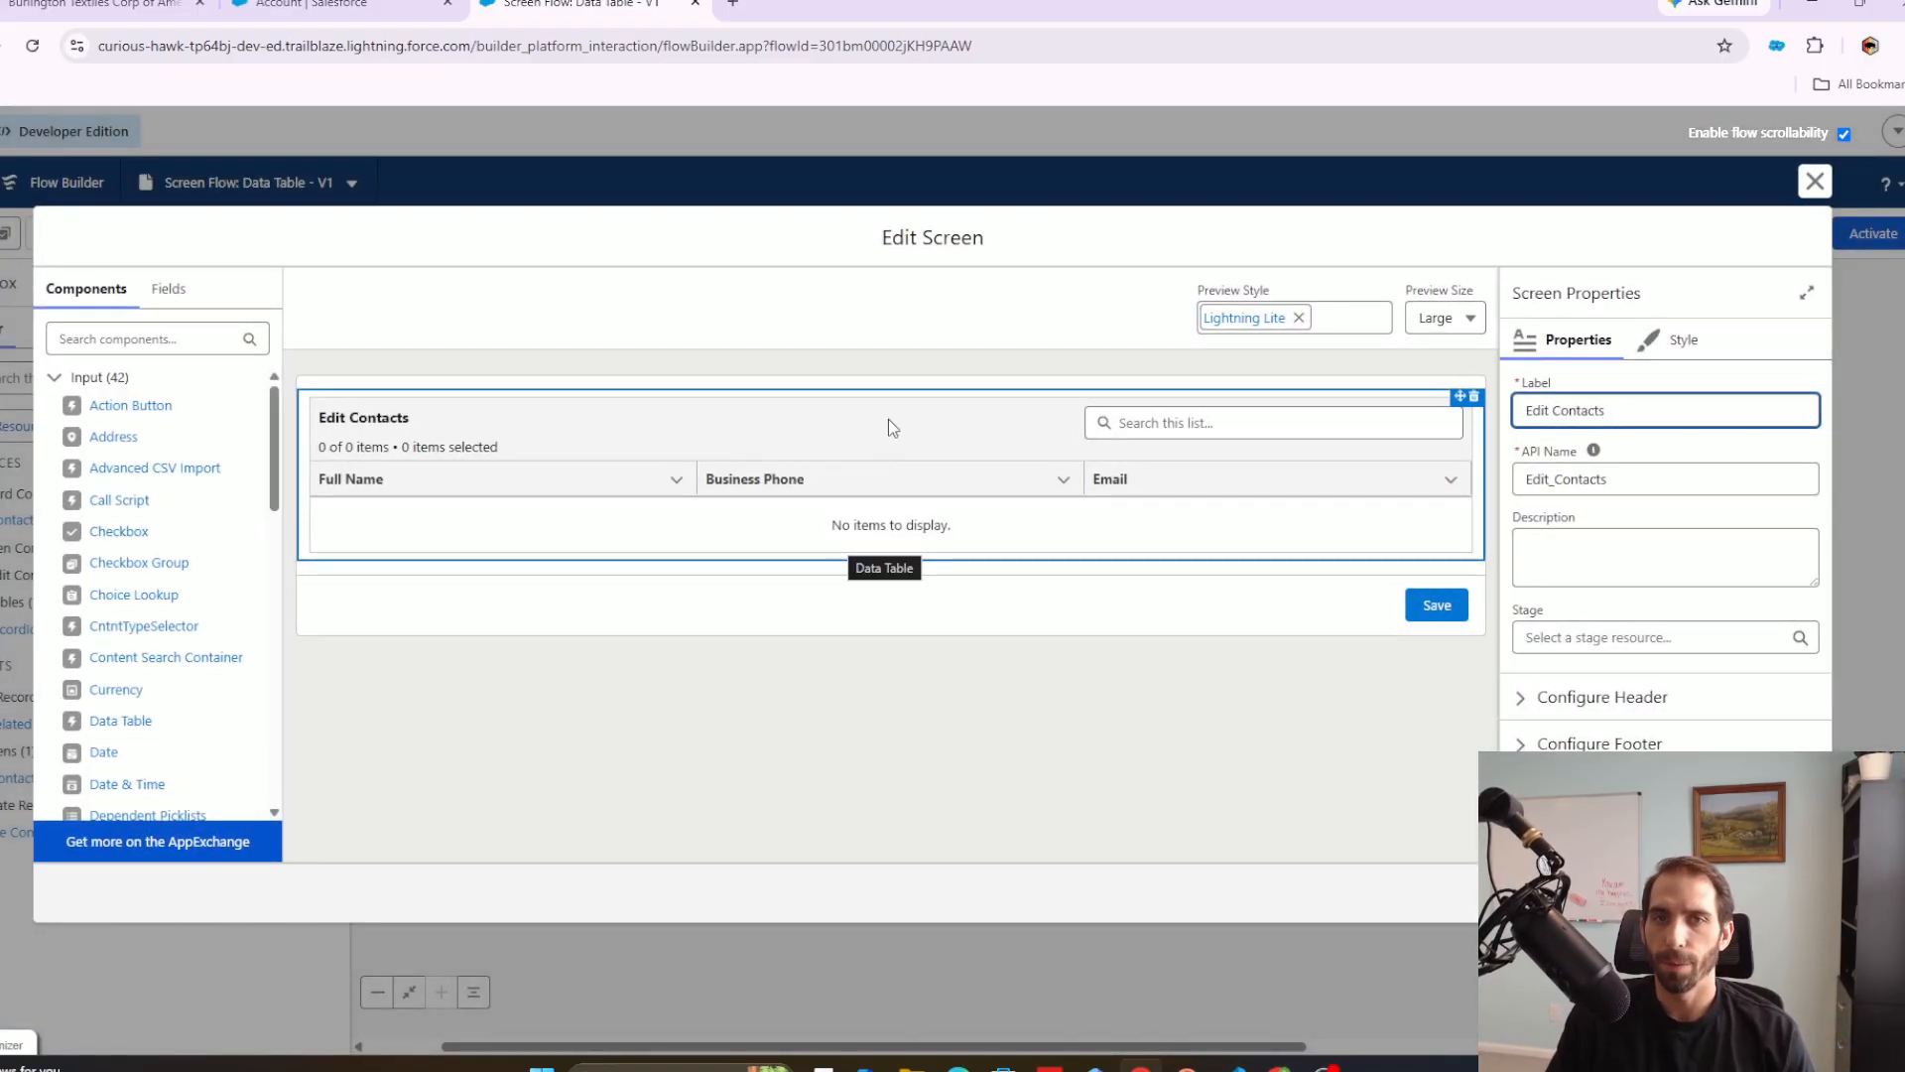
pyautogui.click(889, 419)
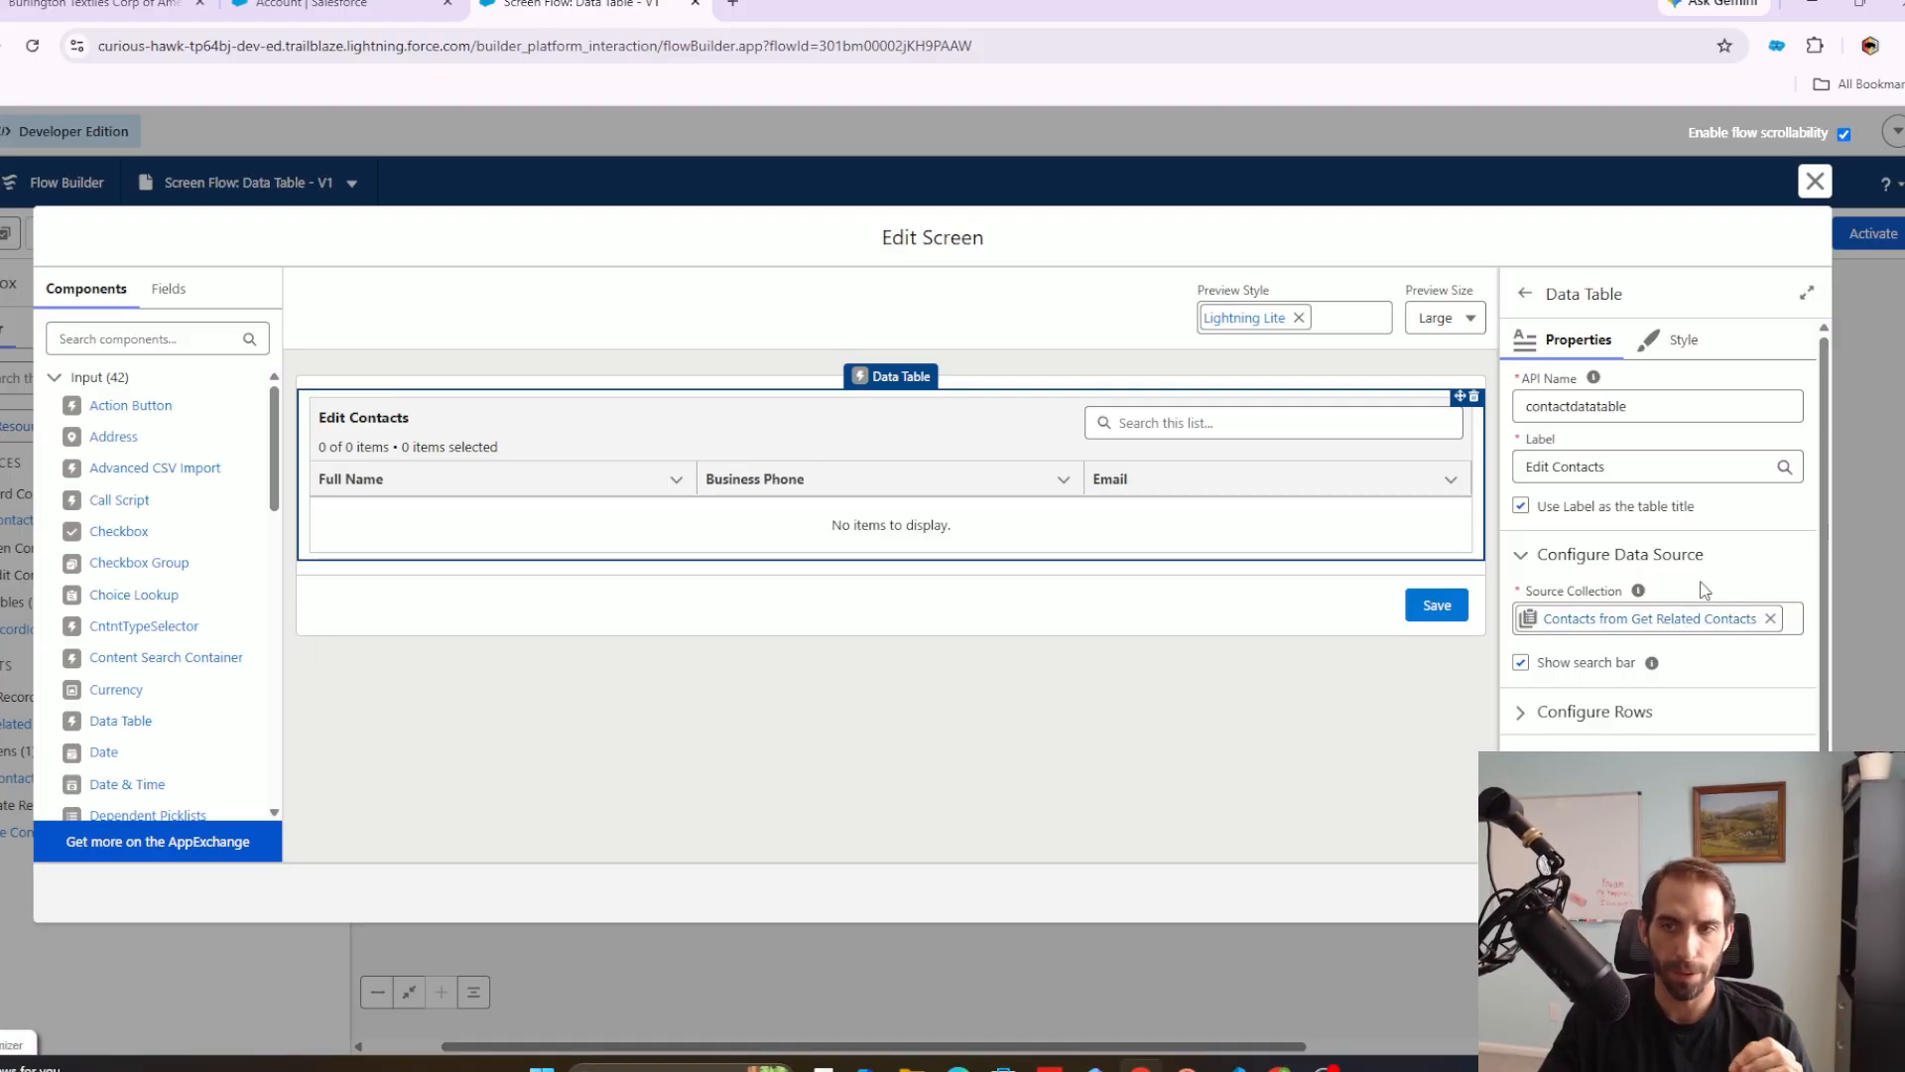
pyautogui.scroll(-1, 1703, 589)
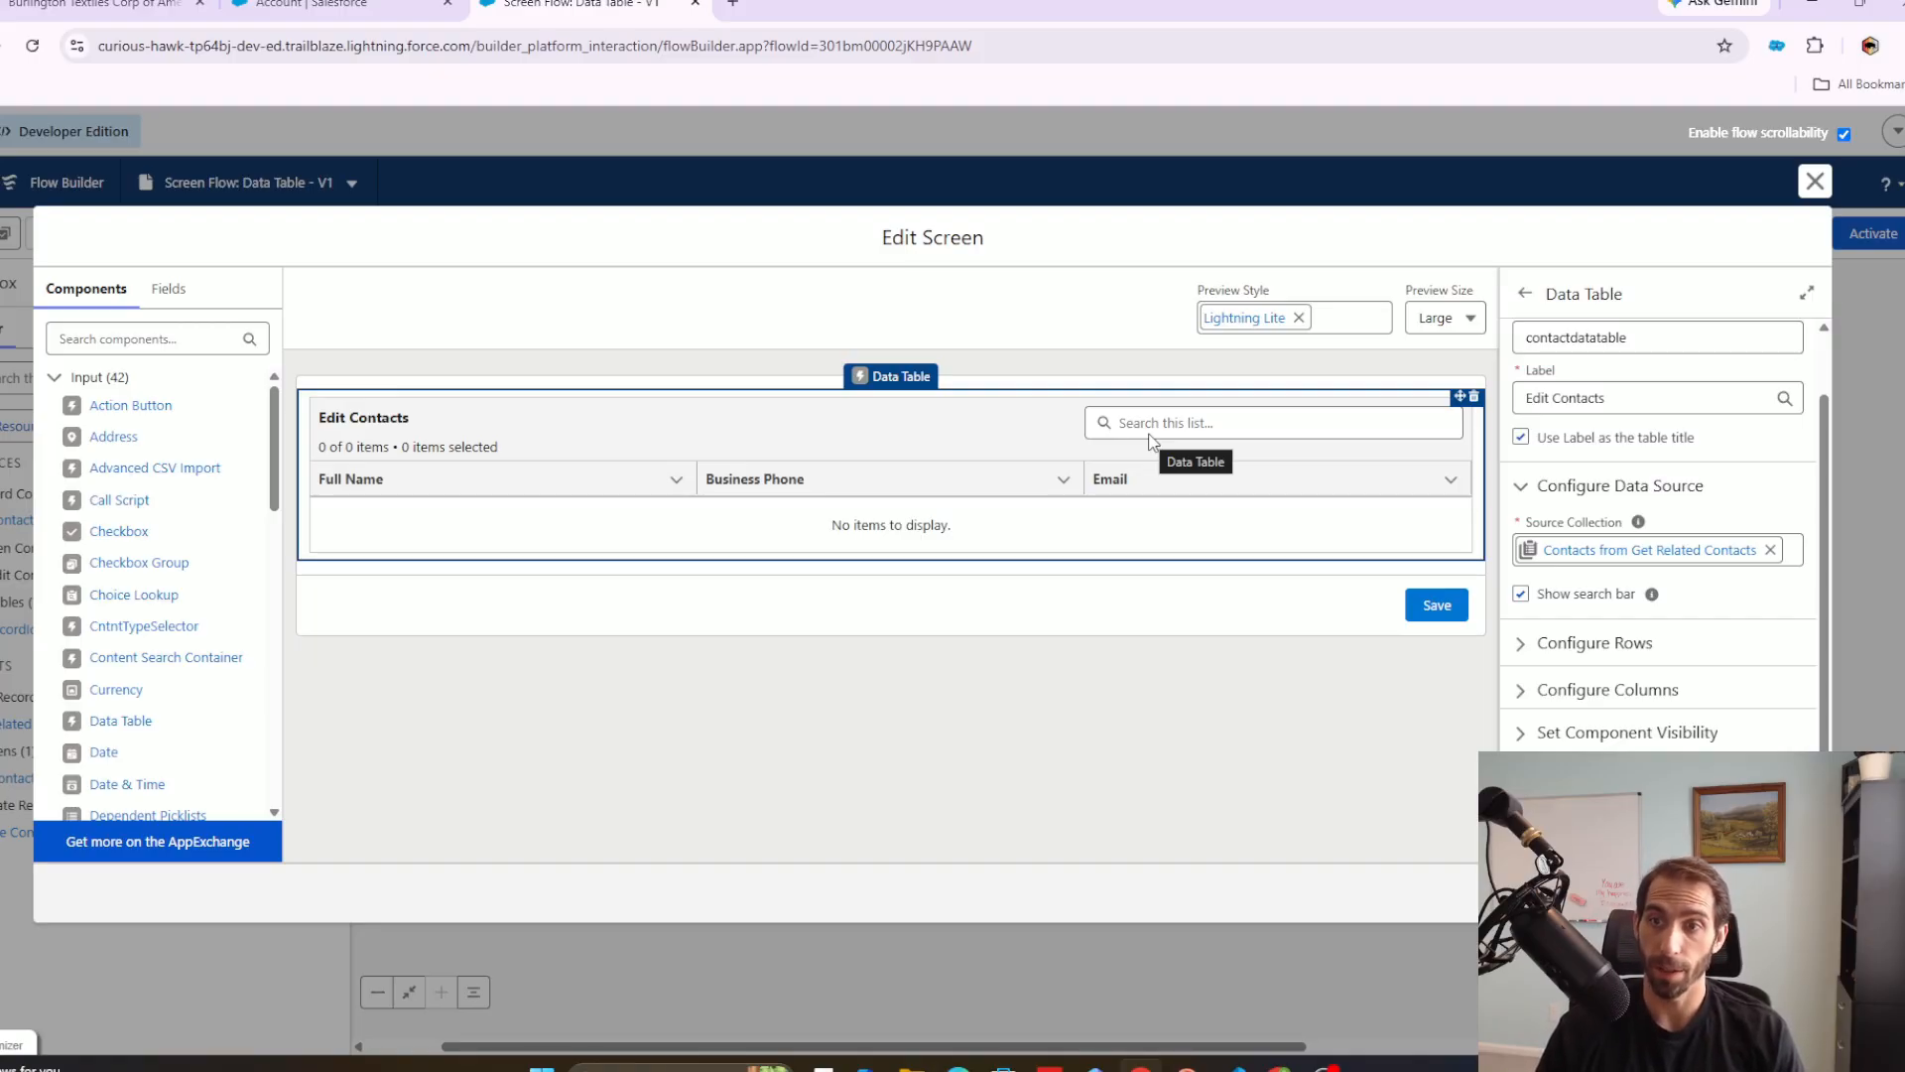
pyautogui.click(1579, 642)
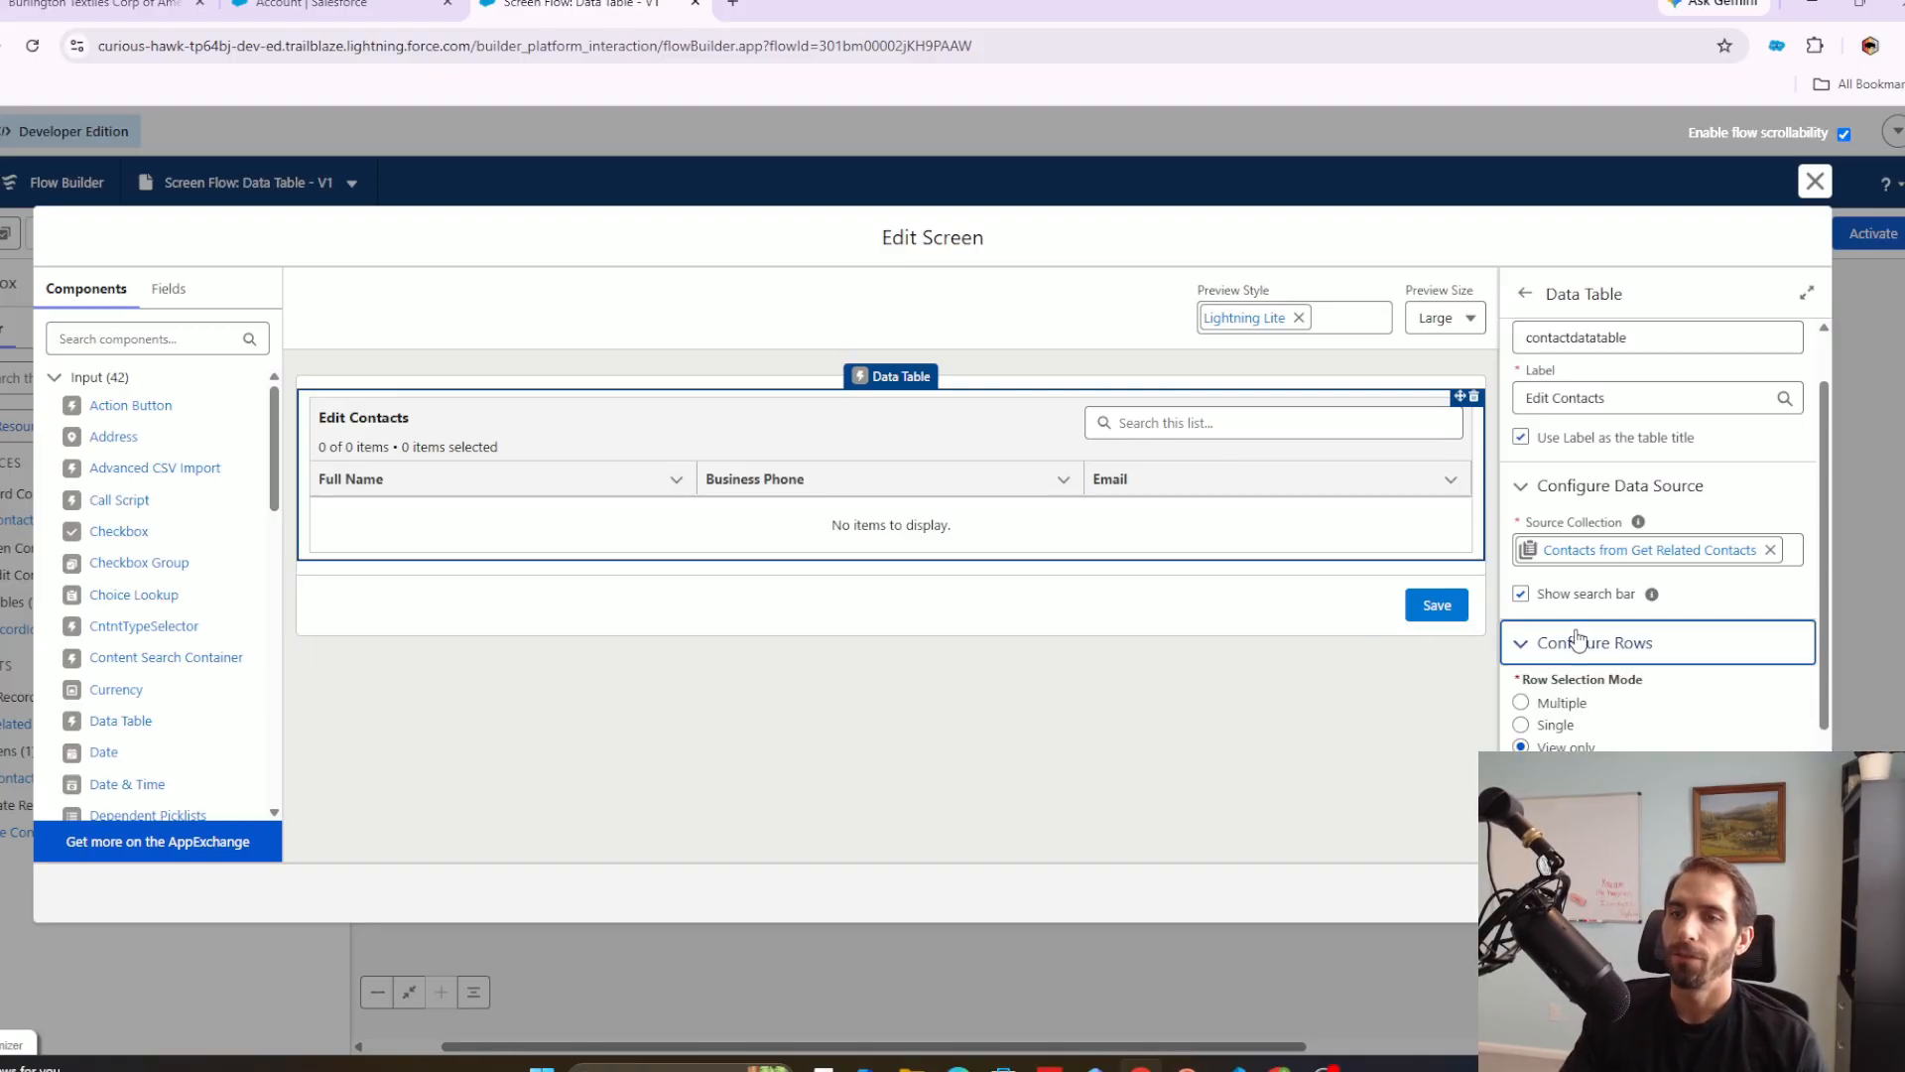
pyautogui.scroll(-2, 1746, 685)
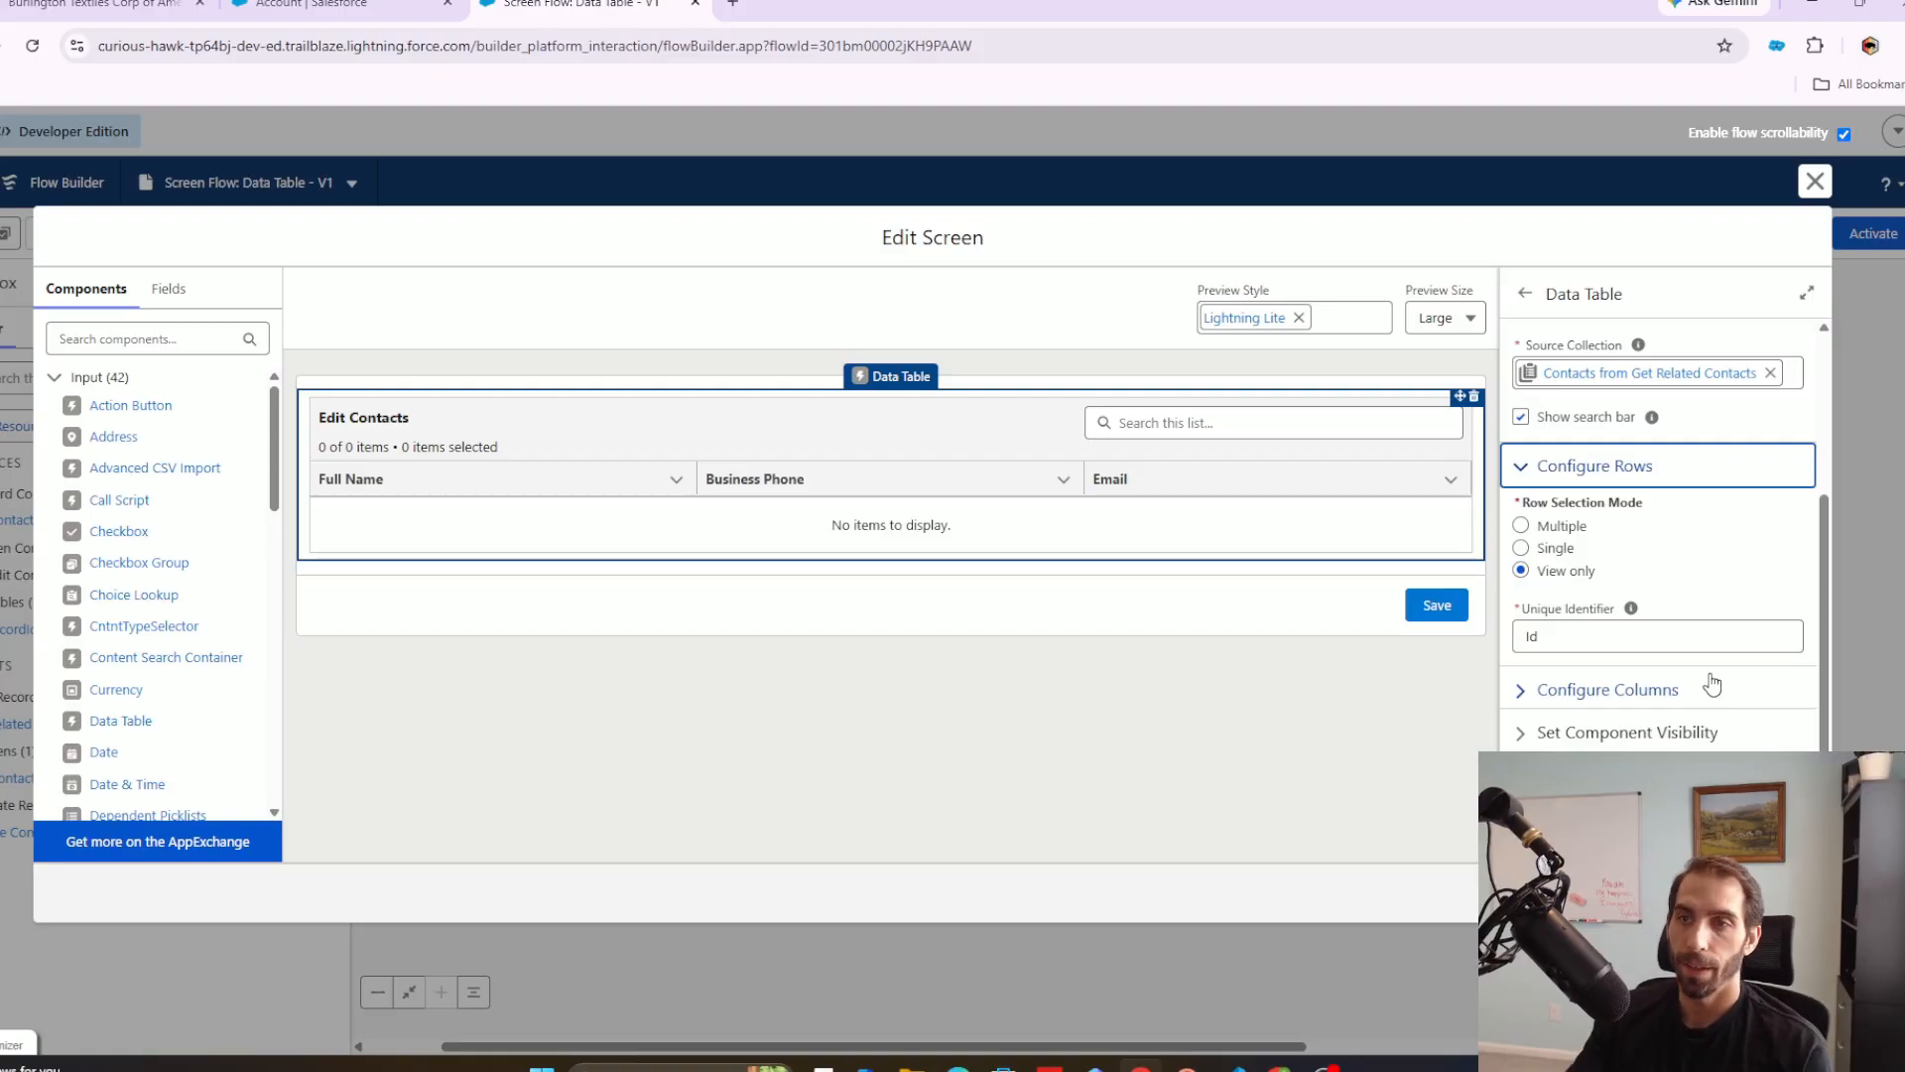
pyautogui.click(1633, 472)
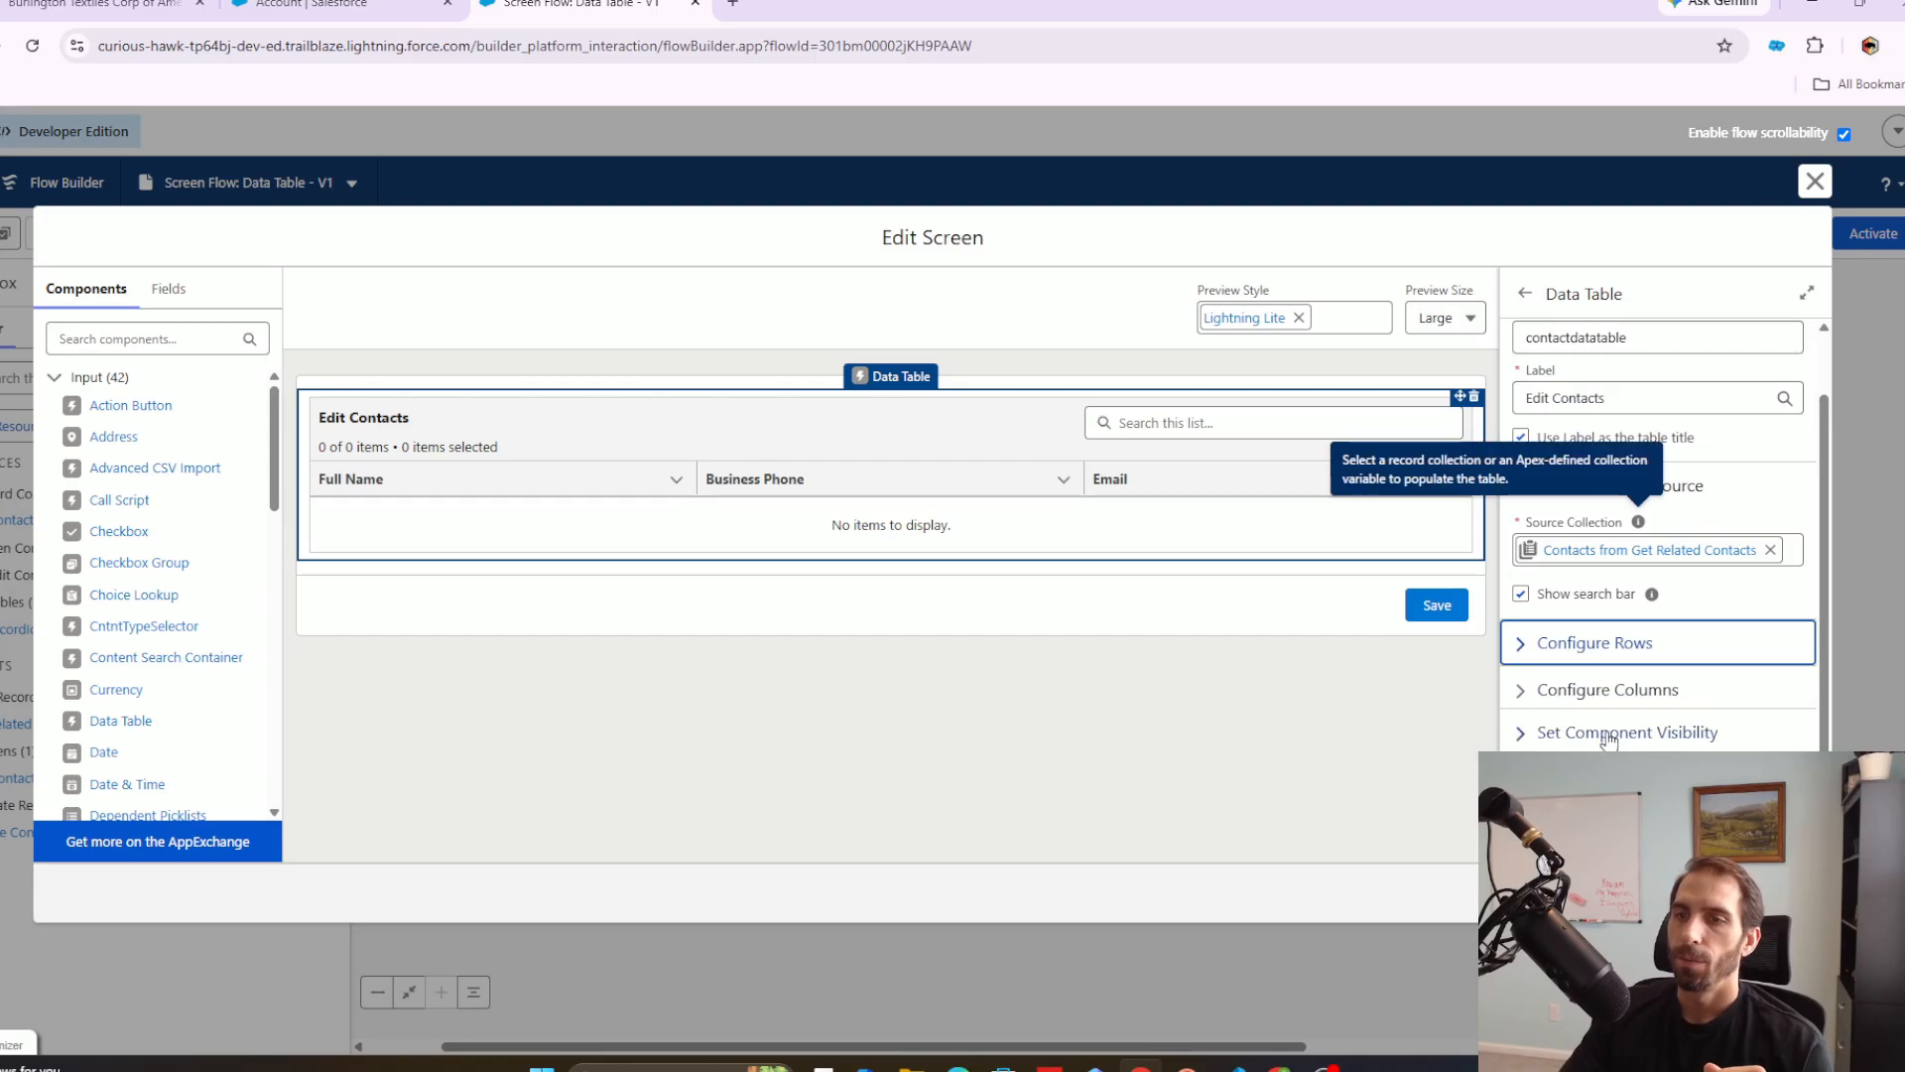
# Review the Full Name column's options in the data table's column configuration, leaving them as they are.
pyautogui.click(1703, 679)
pyautogui.scroll(-2, 1731, 665)
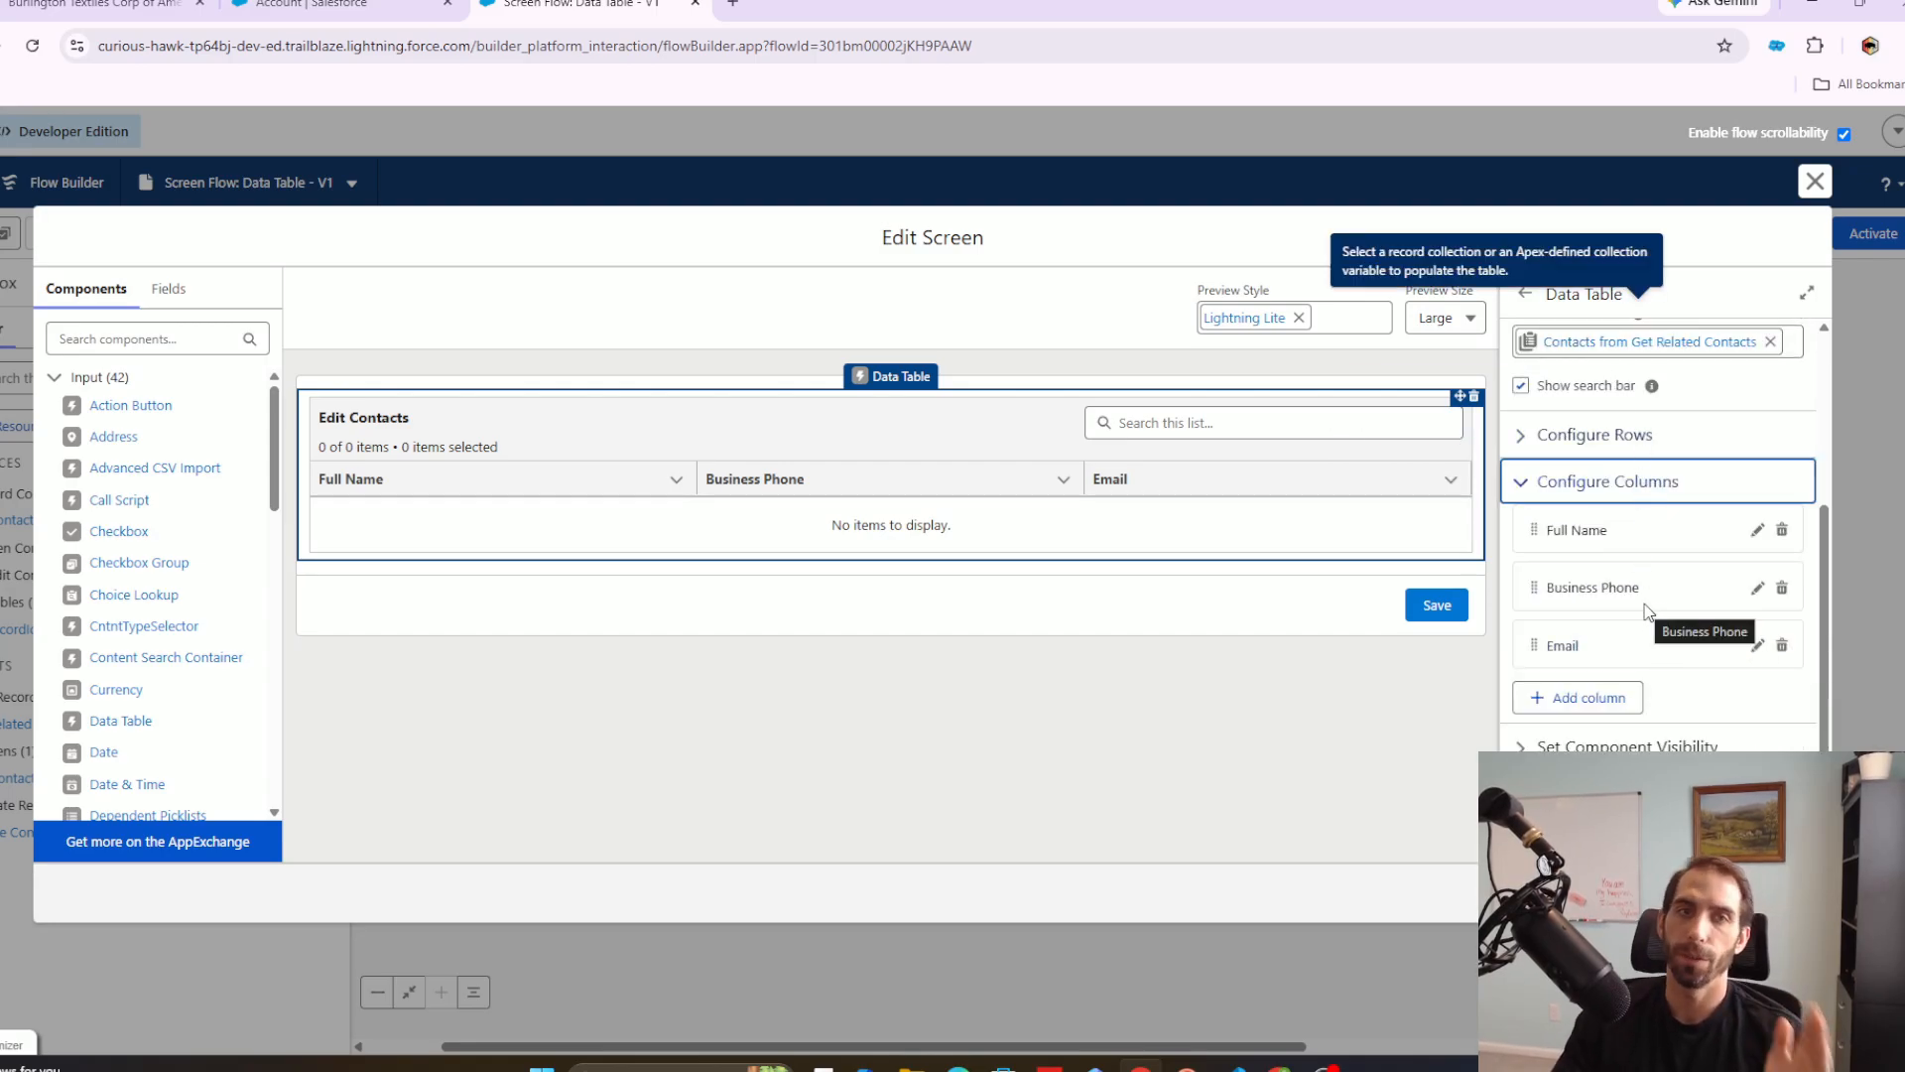
pyautogui.click(1757, 530)
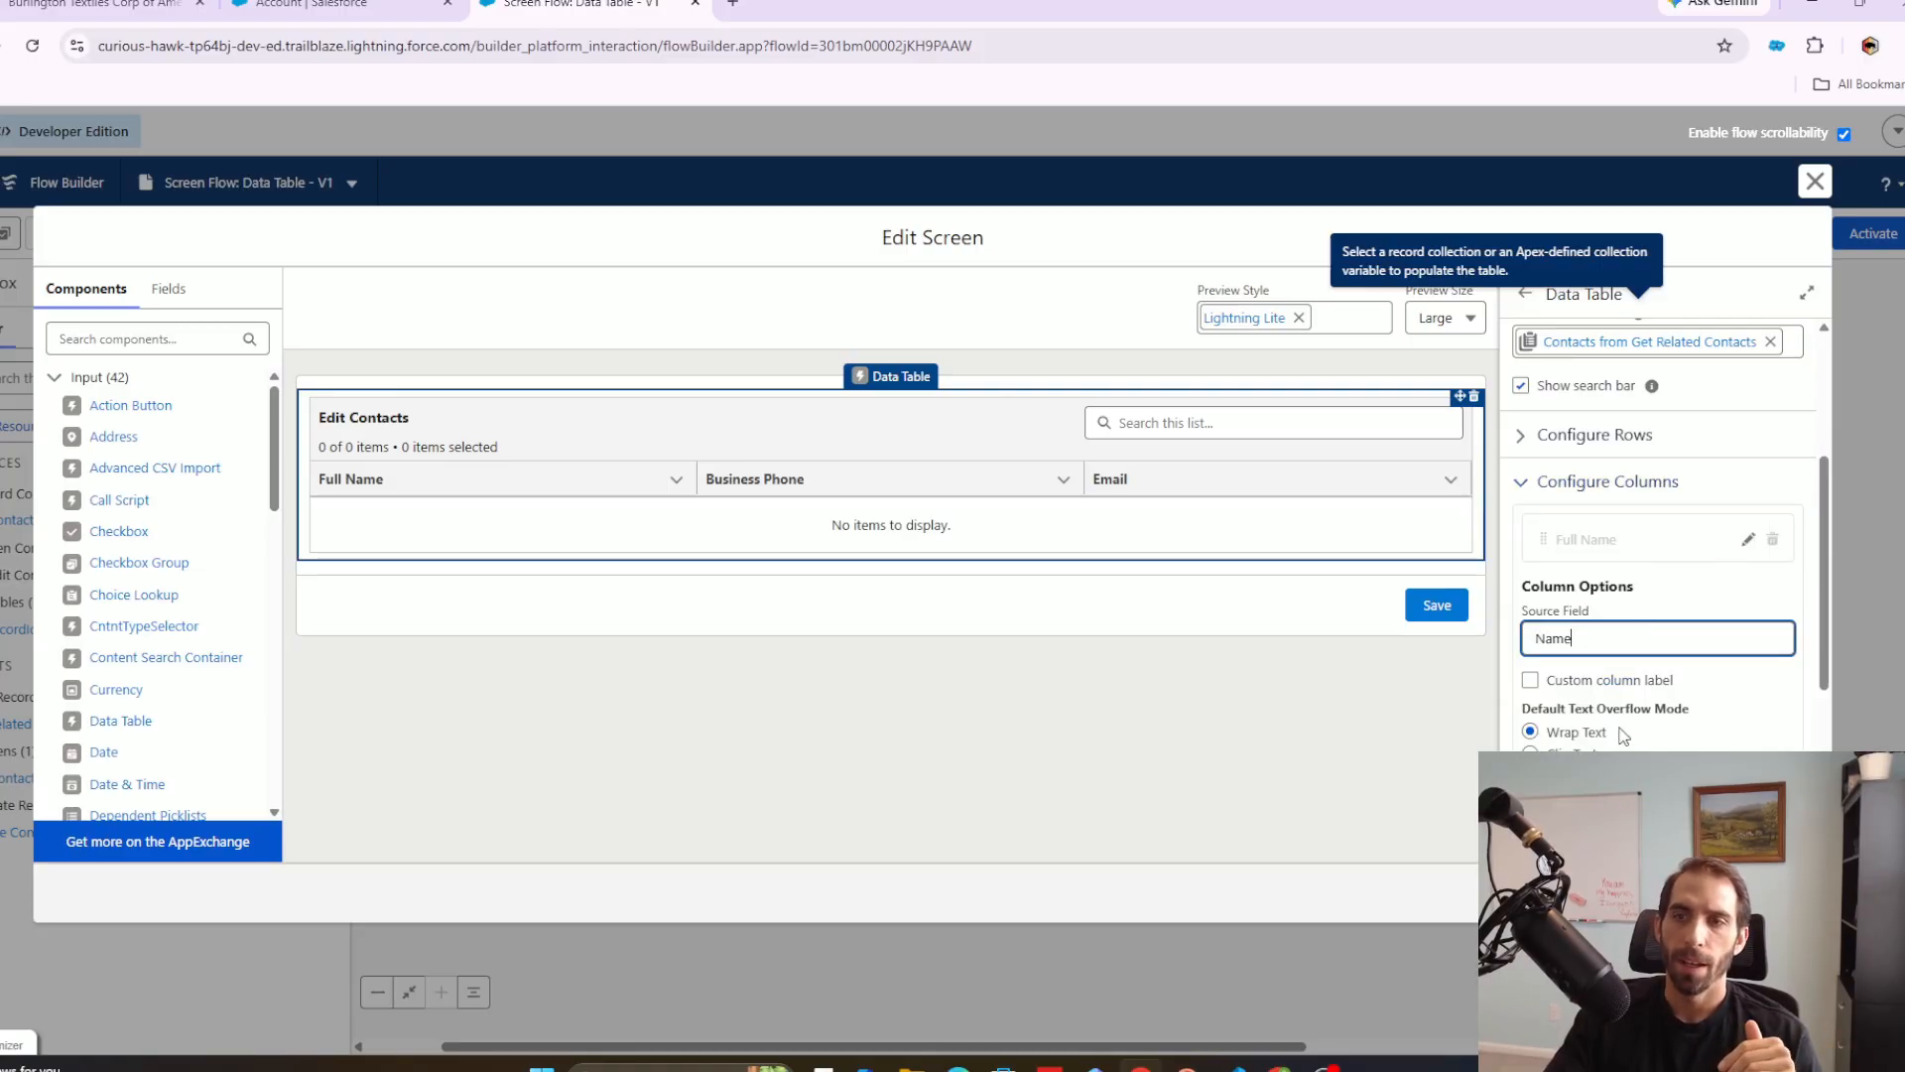
pyautogui.scroll(-1, 1669, 736)
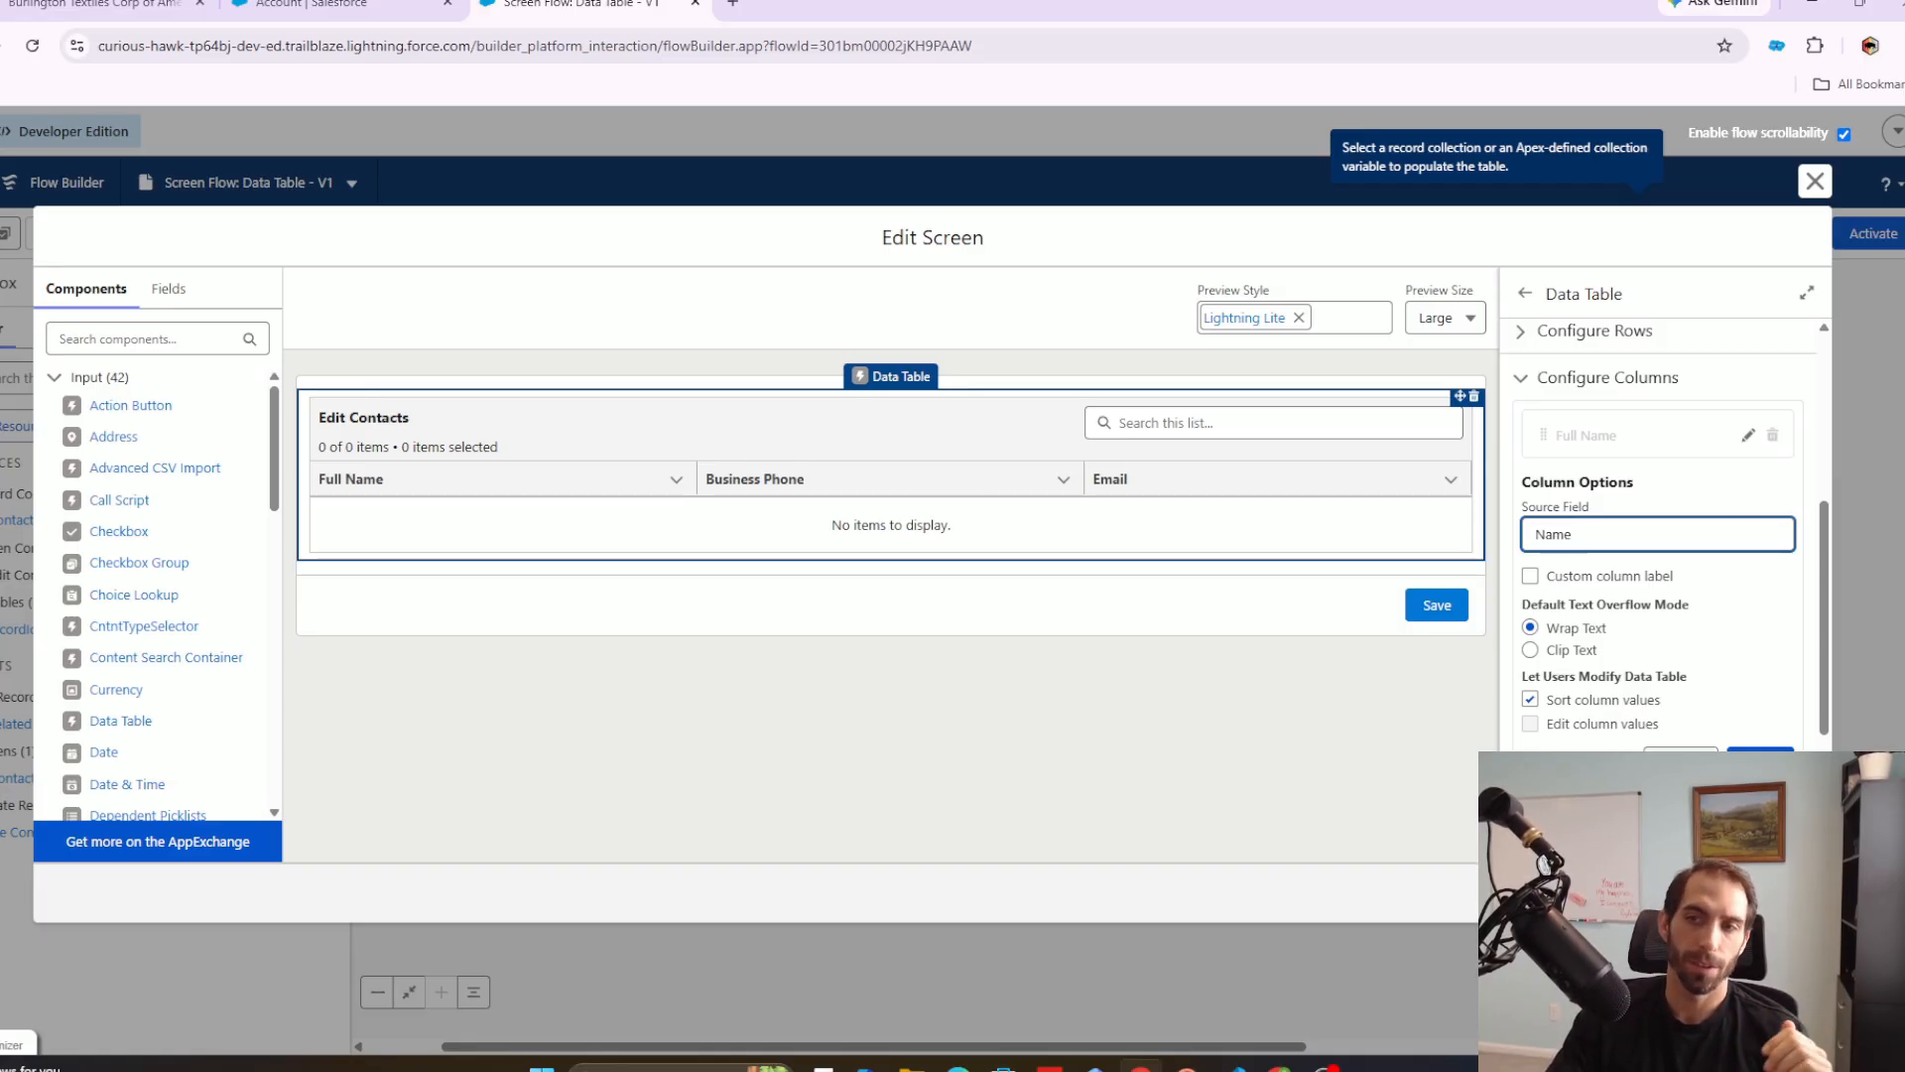
pyautogui.click(1690, 739)
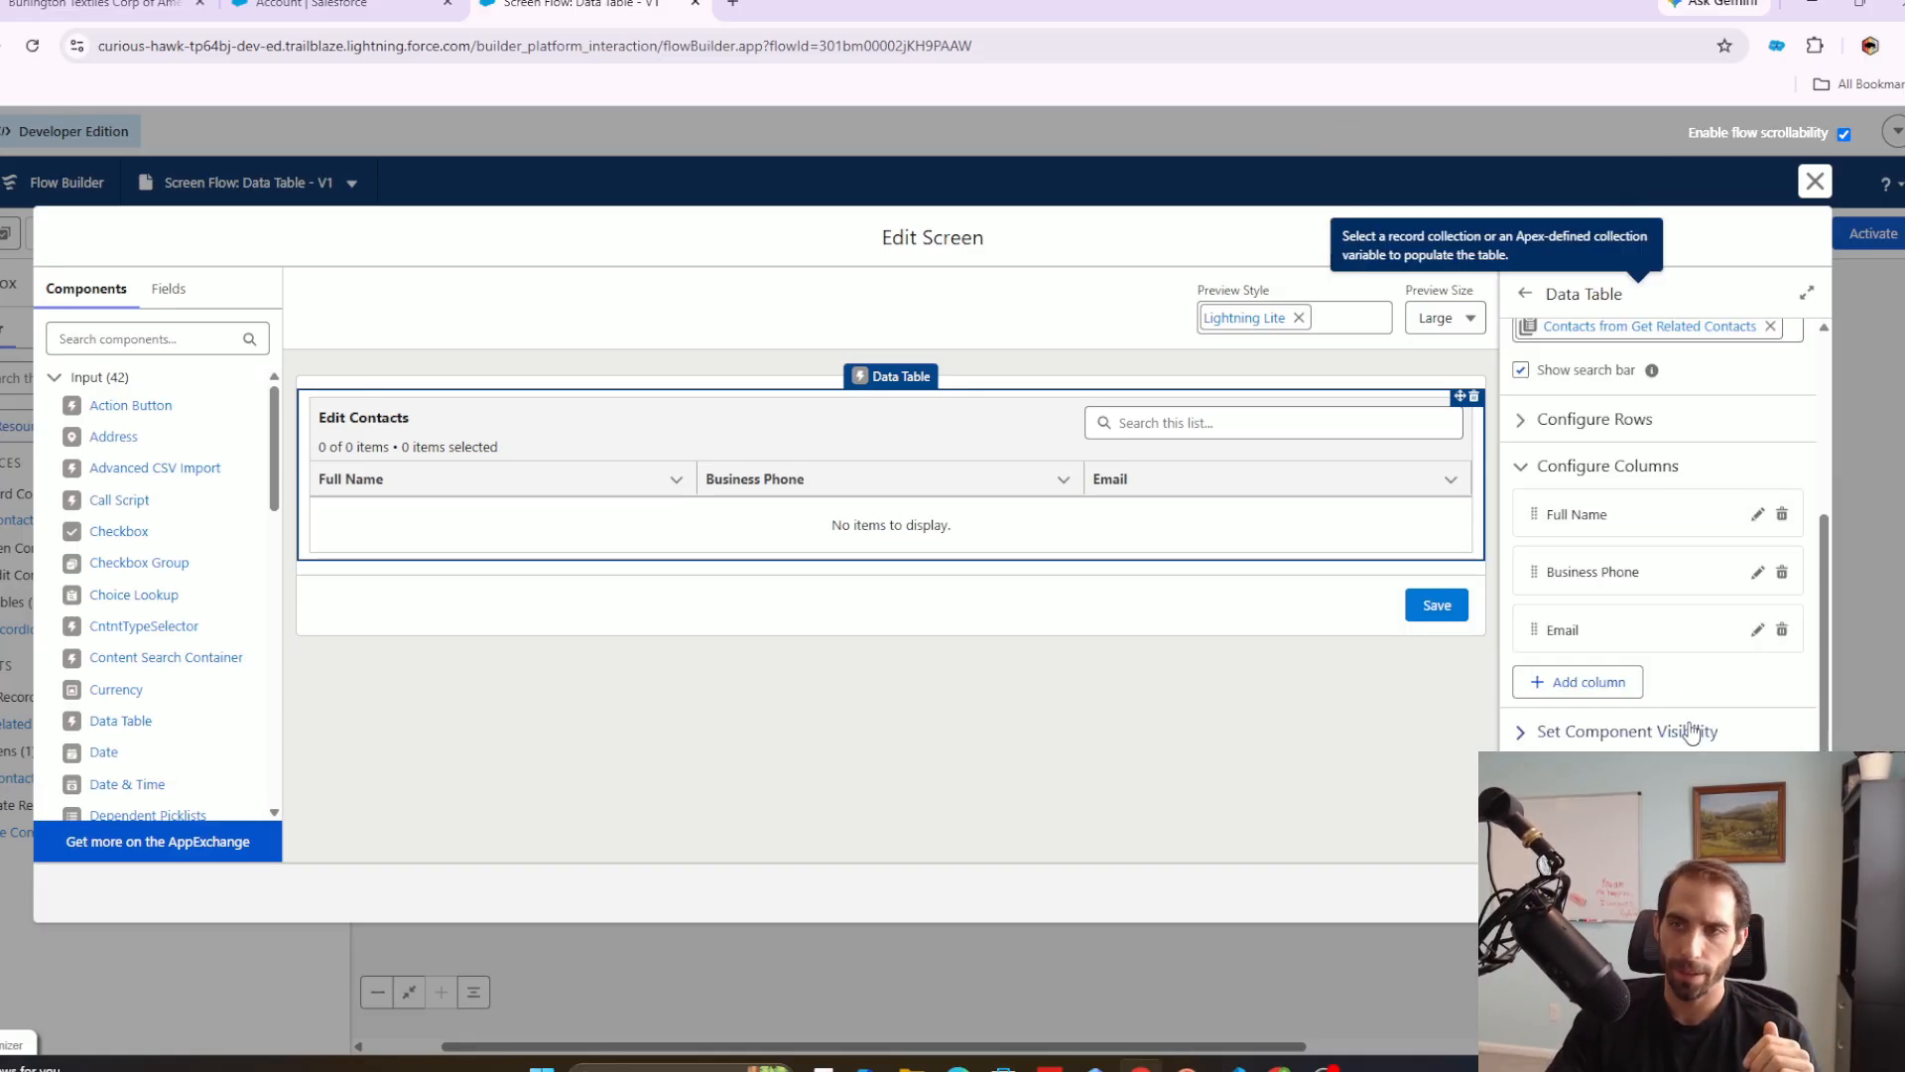
# Review the column options of Business Phone and Email in the data table without changing them.
pyautogui.click(1759, 575)
pyautogui.scroll(-2, 1711, 660)
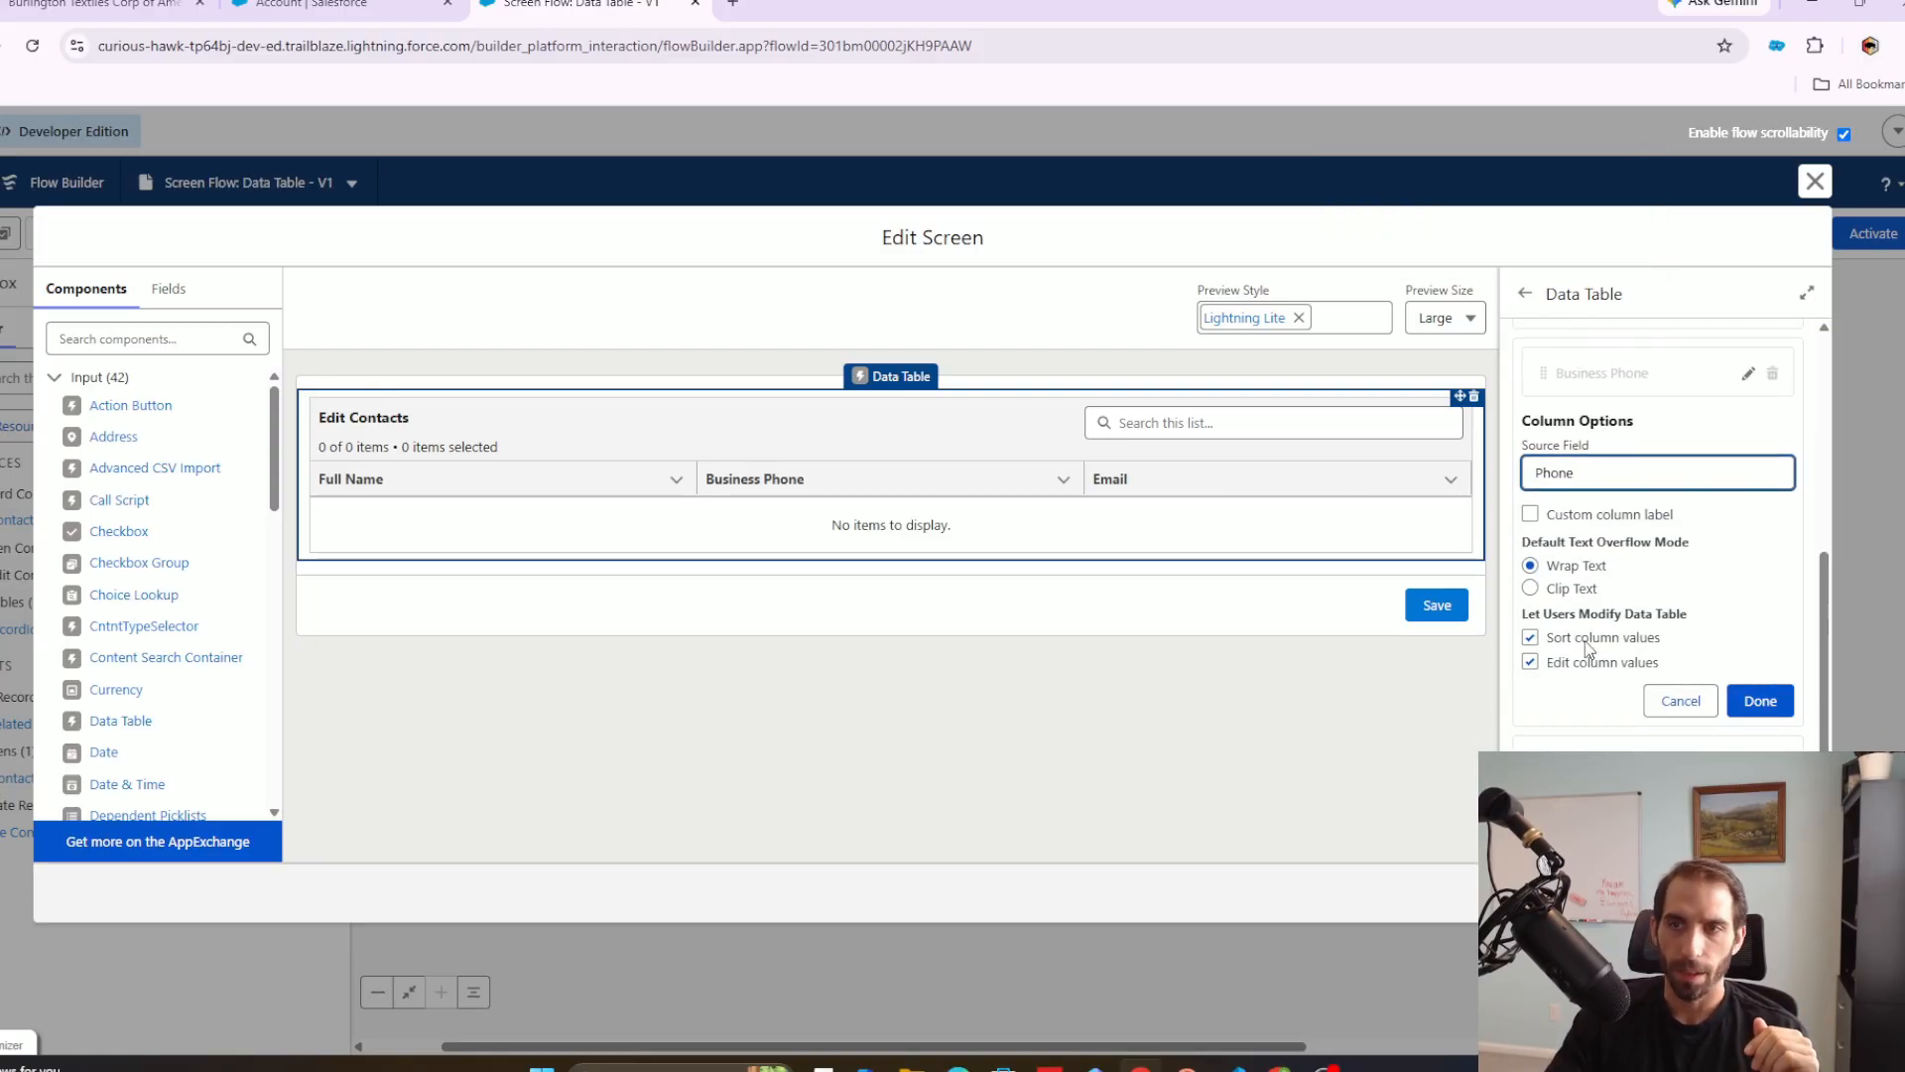
pyautogui.click(1681, 700)
pyautogui.click(1762, 631)
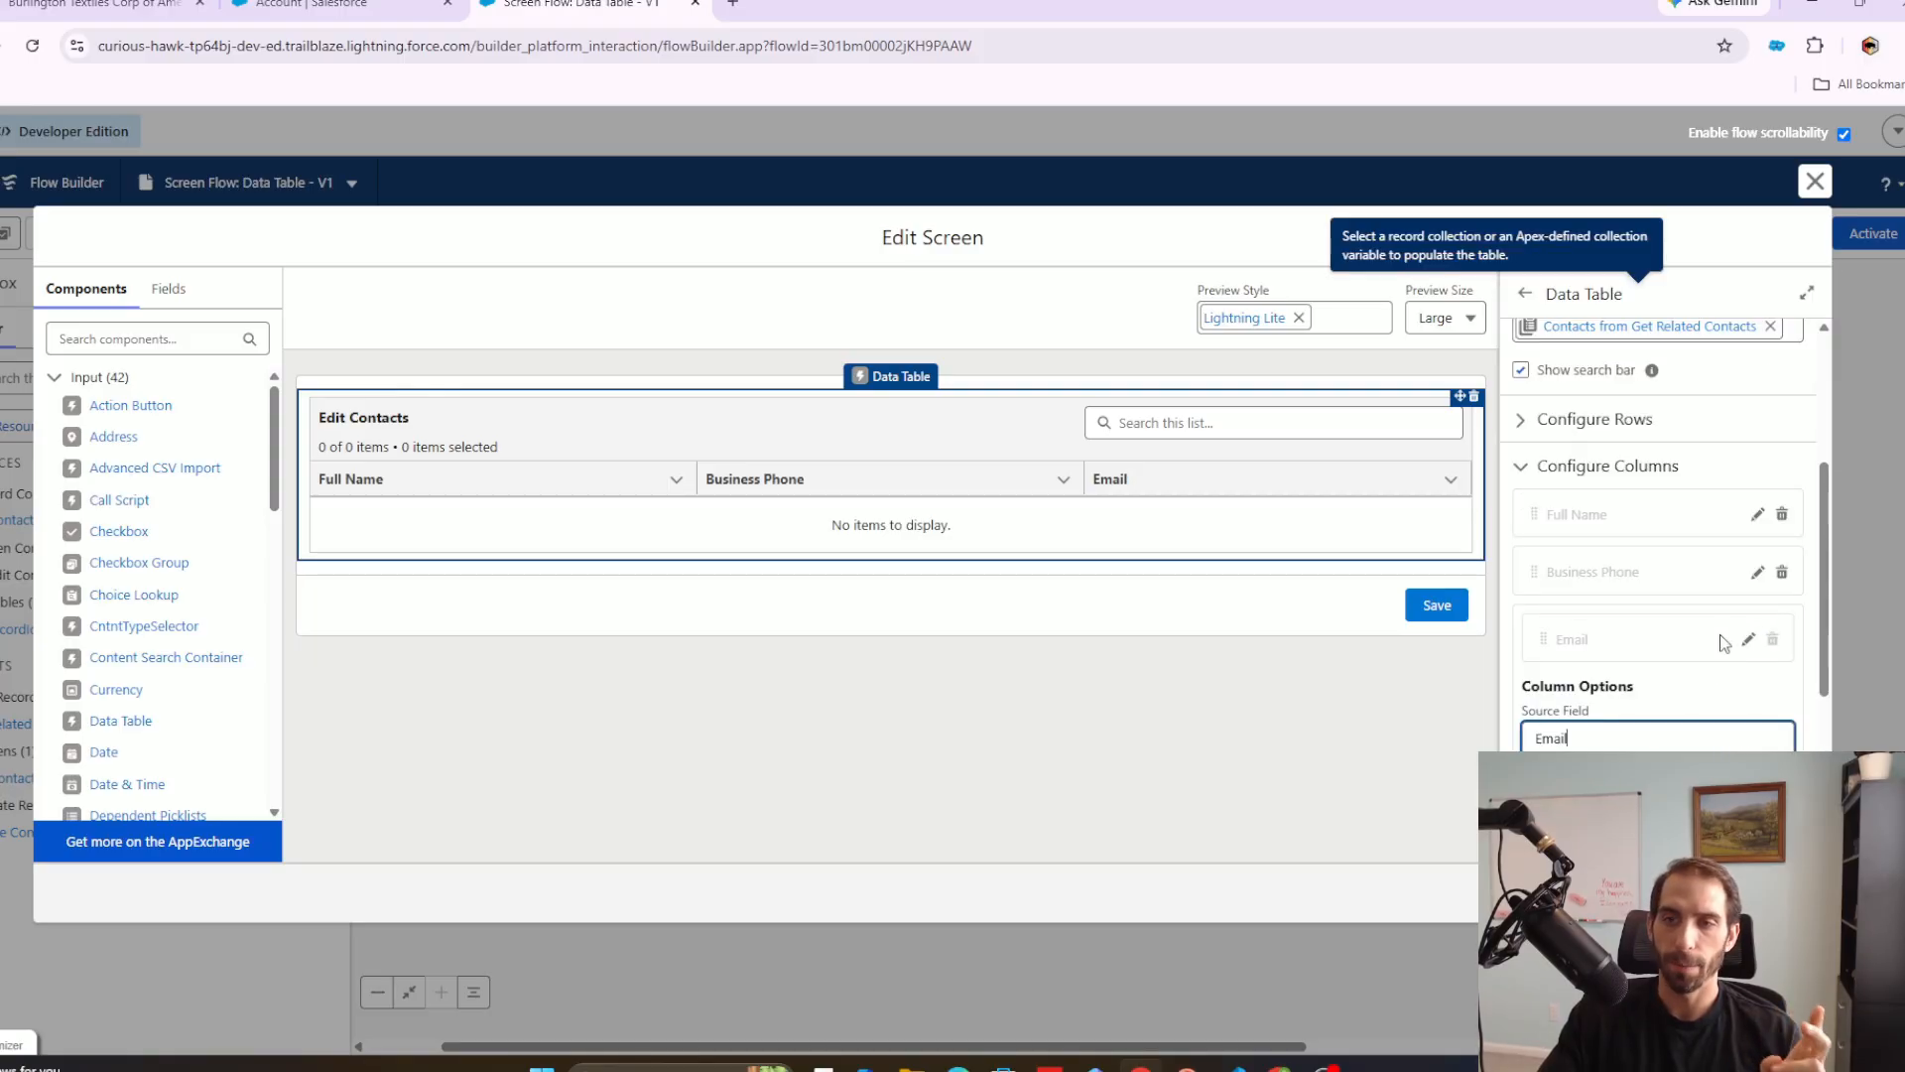
pyautogui.click(1686, 654)
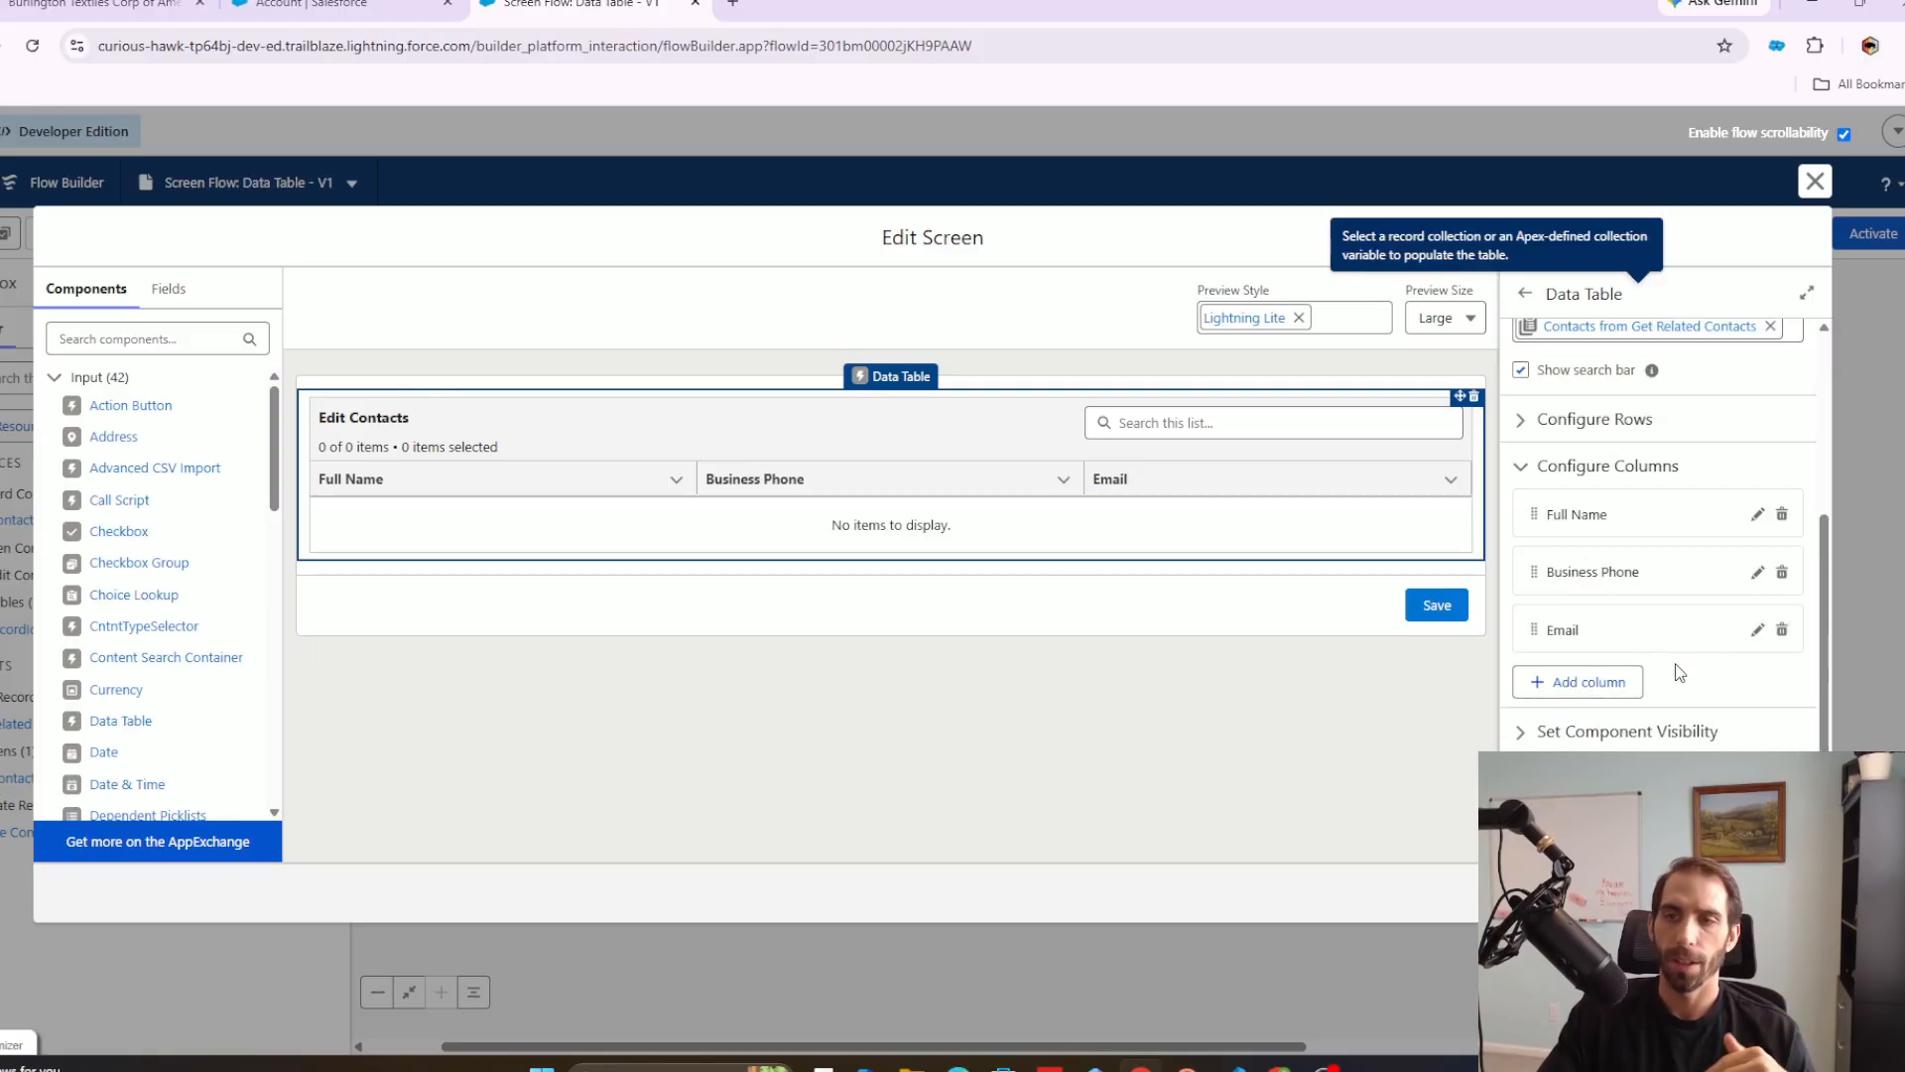
# Add a data table column with Birthdate as source field, enable sorting and try to enable editing of its values.
pyautogui.click(1599, 681)
pyautogui.click(1684, 486)
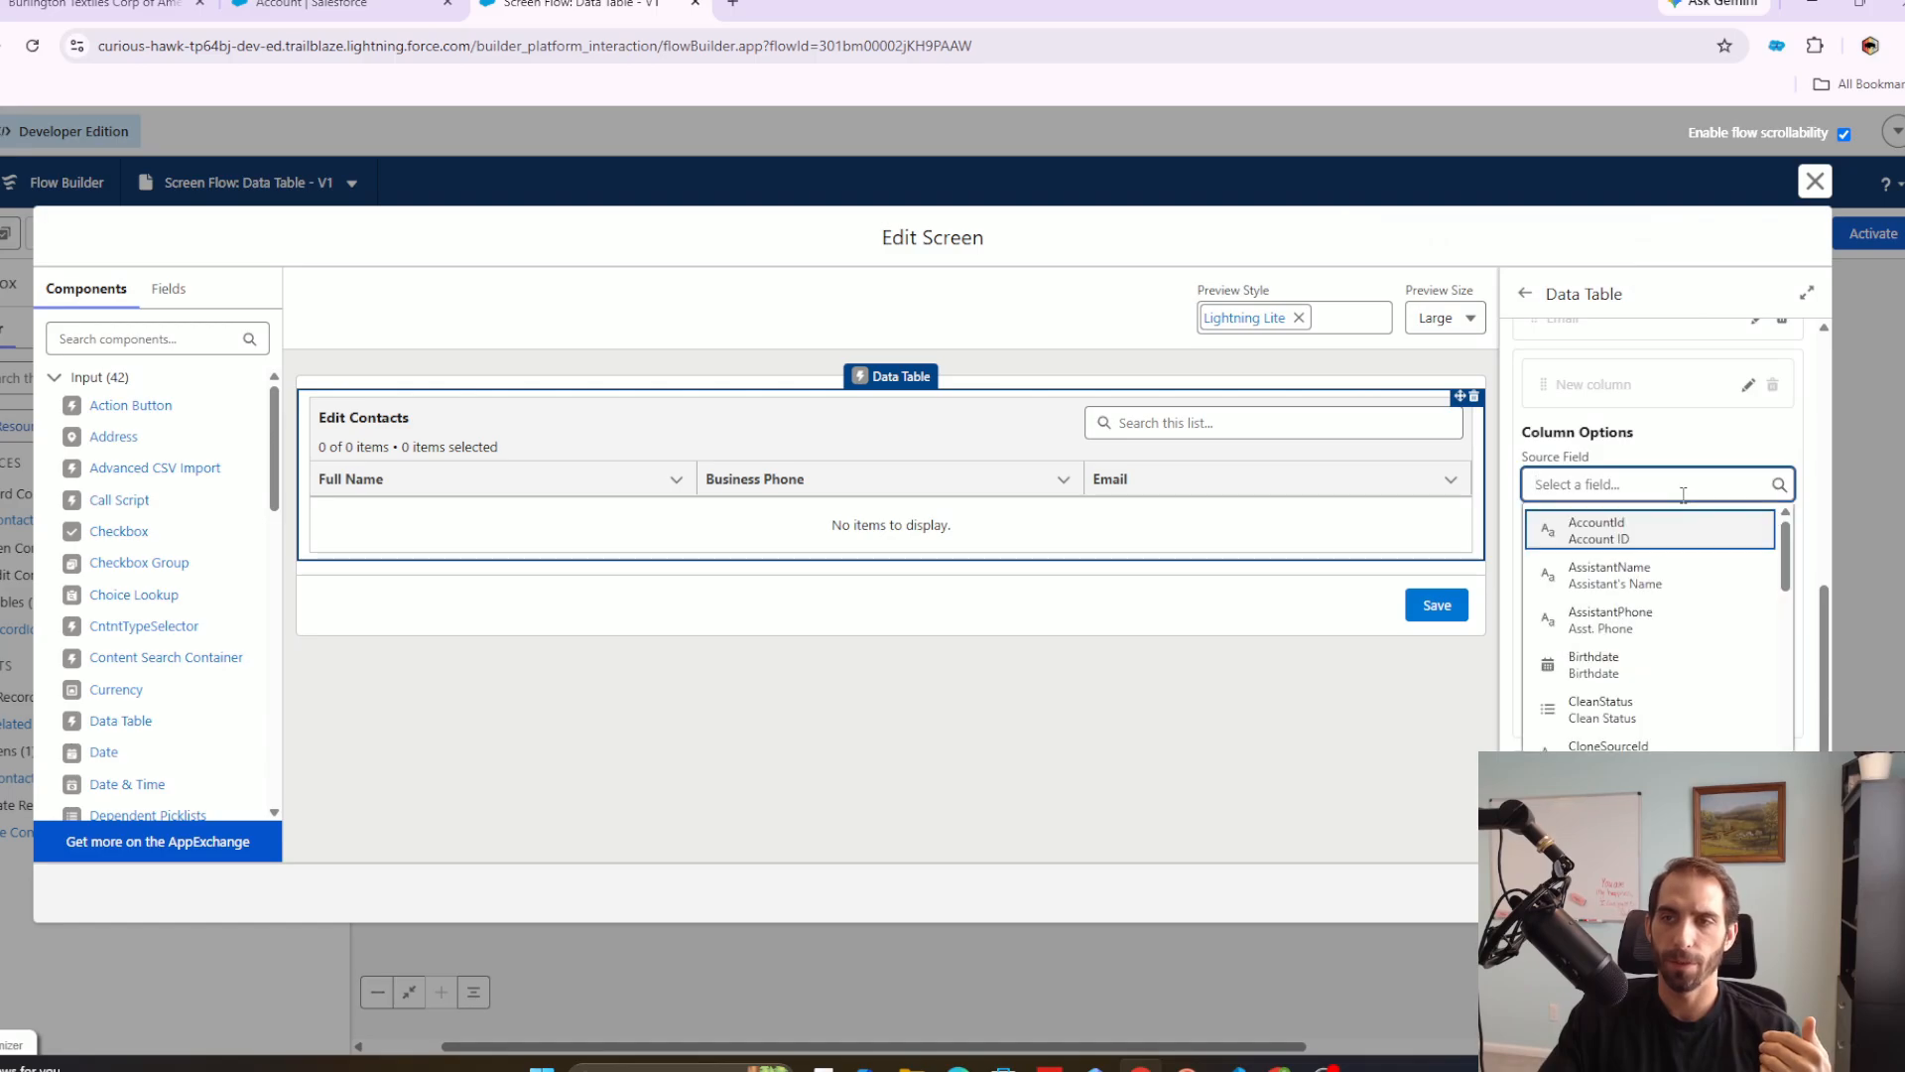
pyautogui.click(1639, 670)
pyautogui.click(1530, 648)
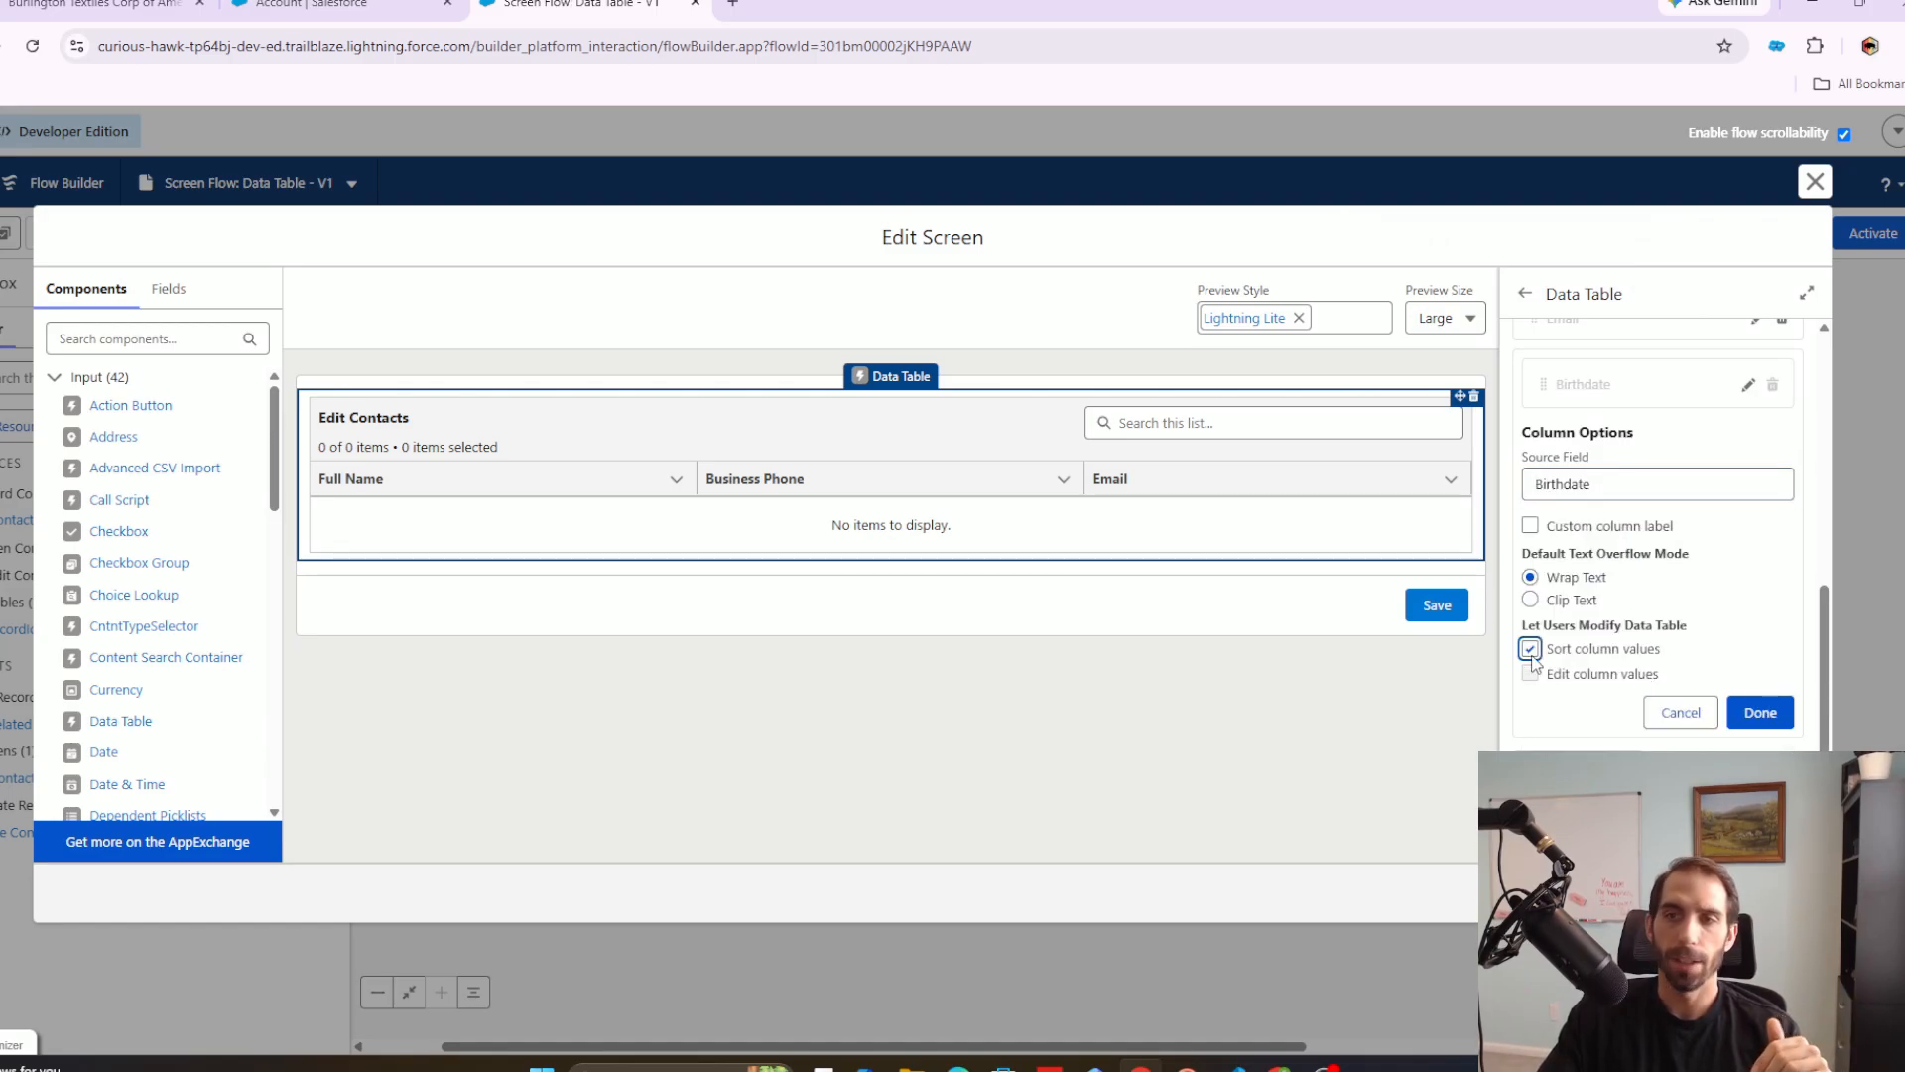
pyautogui.click(1536, 681)
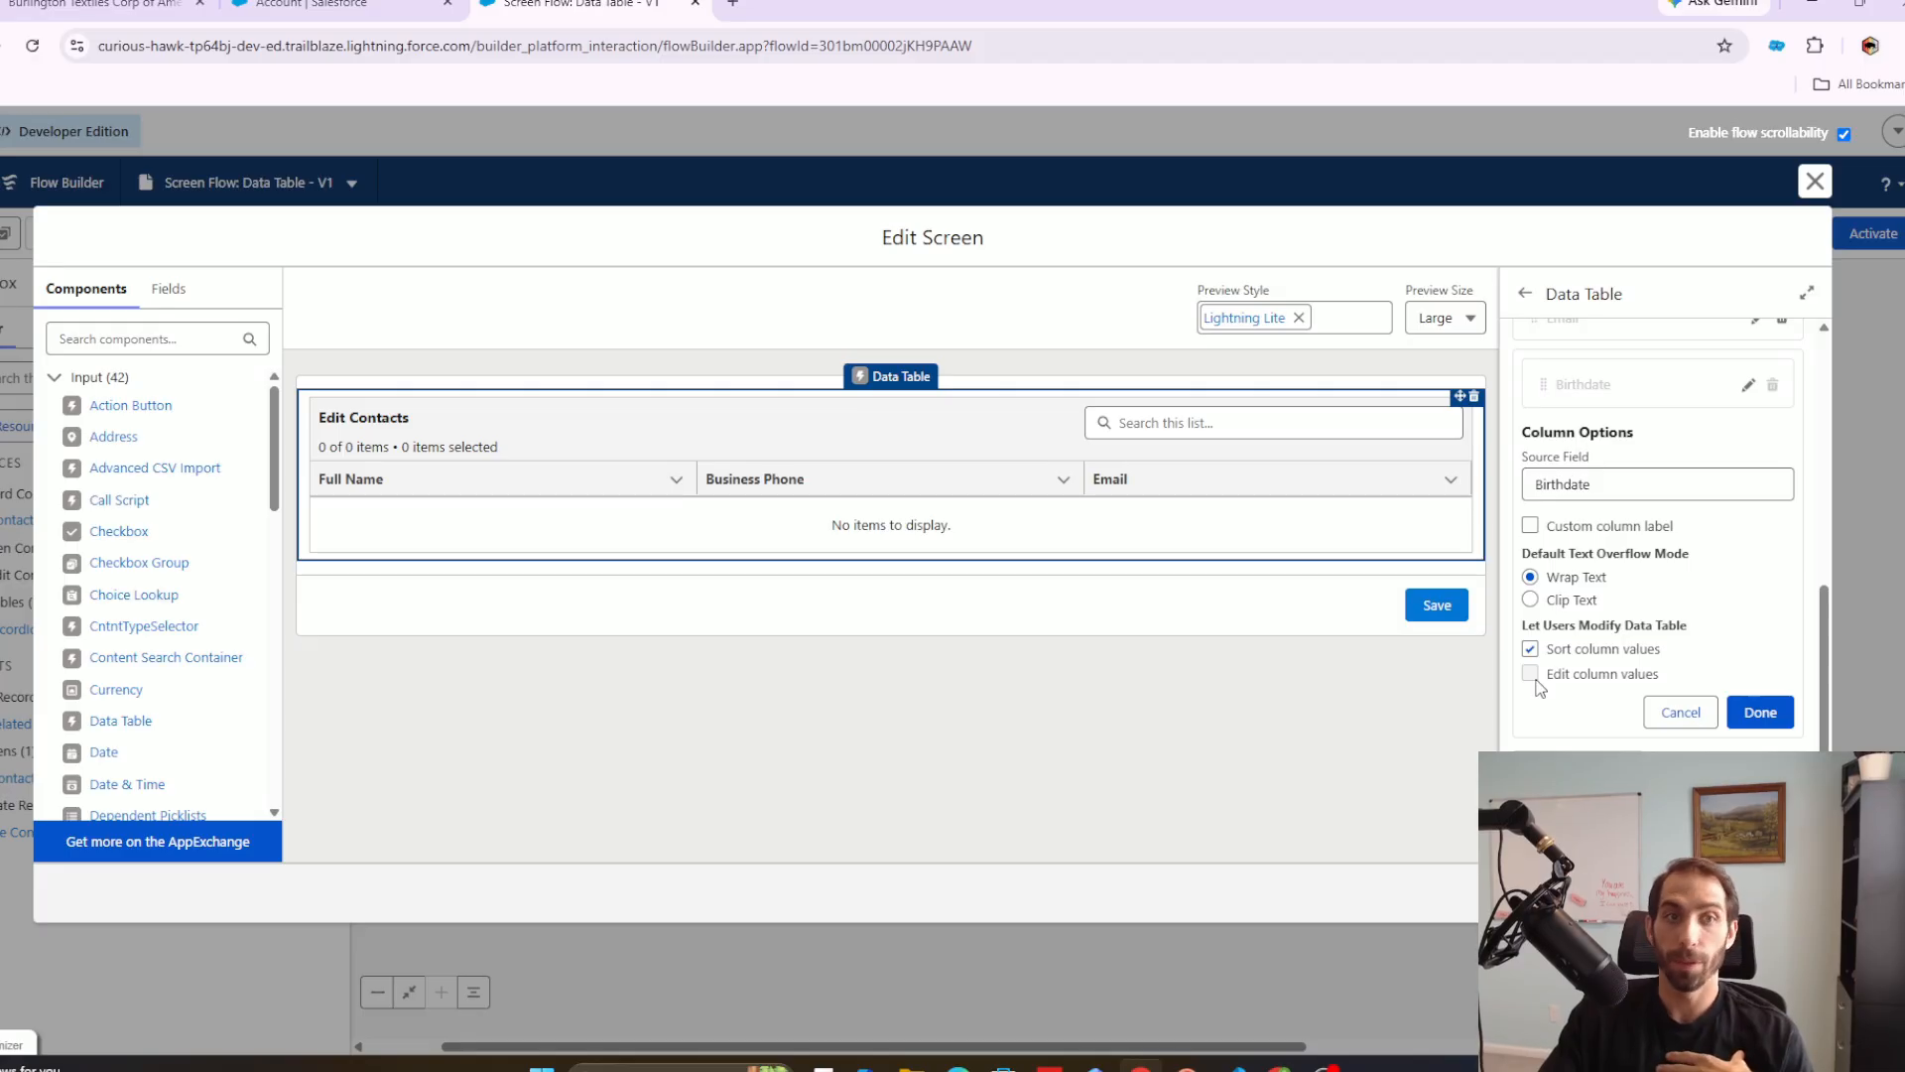
# Replace the new column's source field with FirstName.
pyautogui.click(1685, 480)
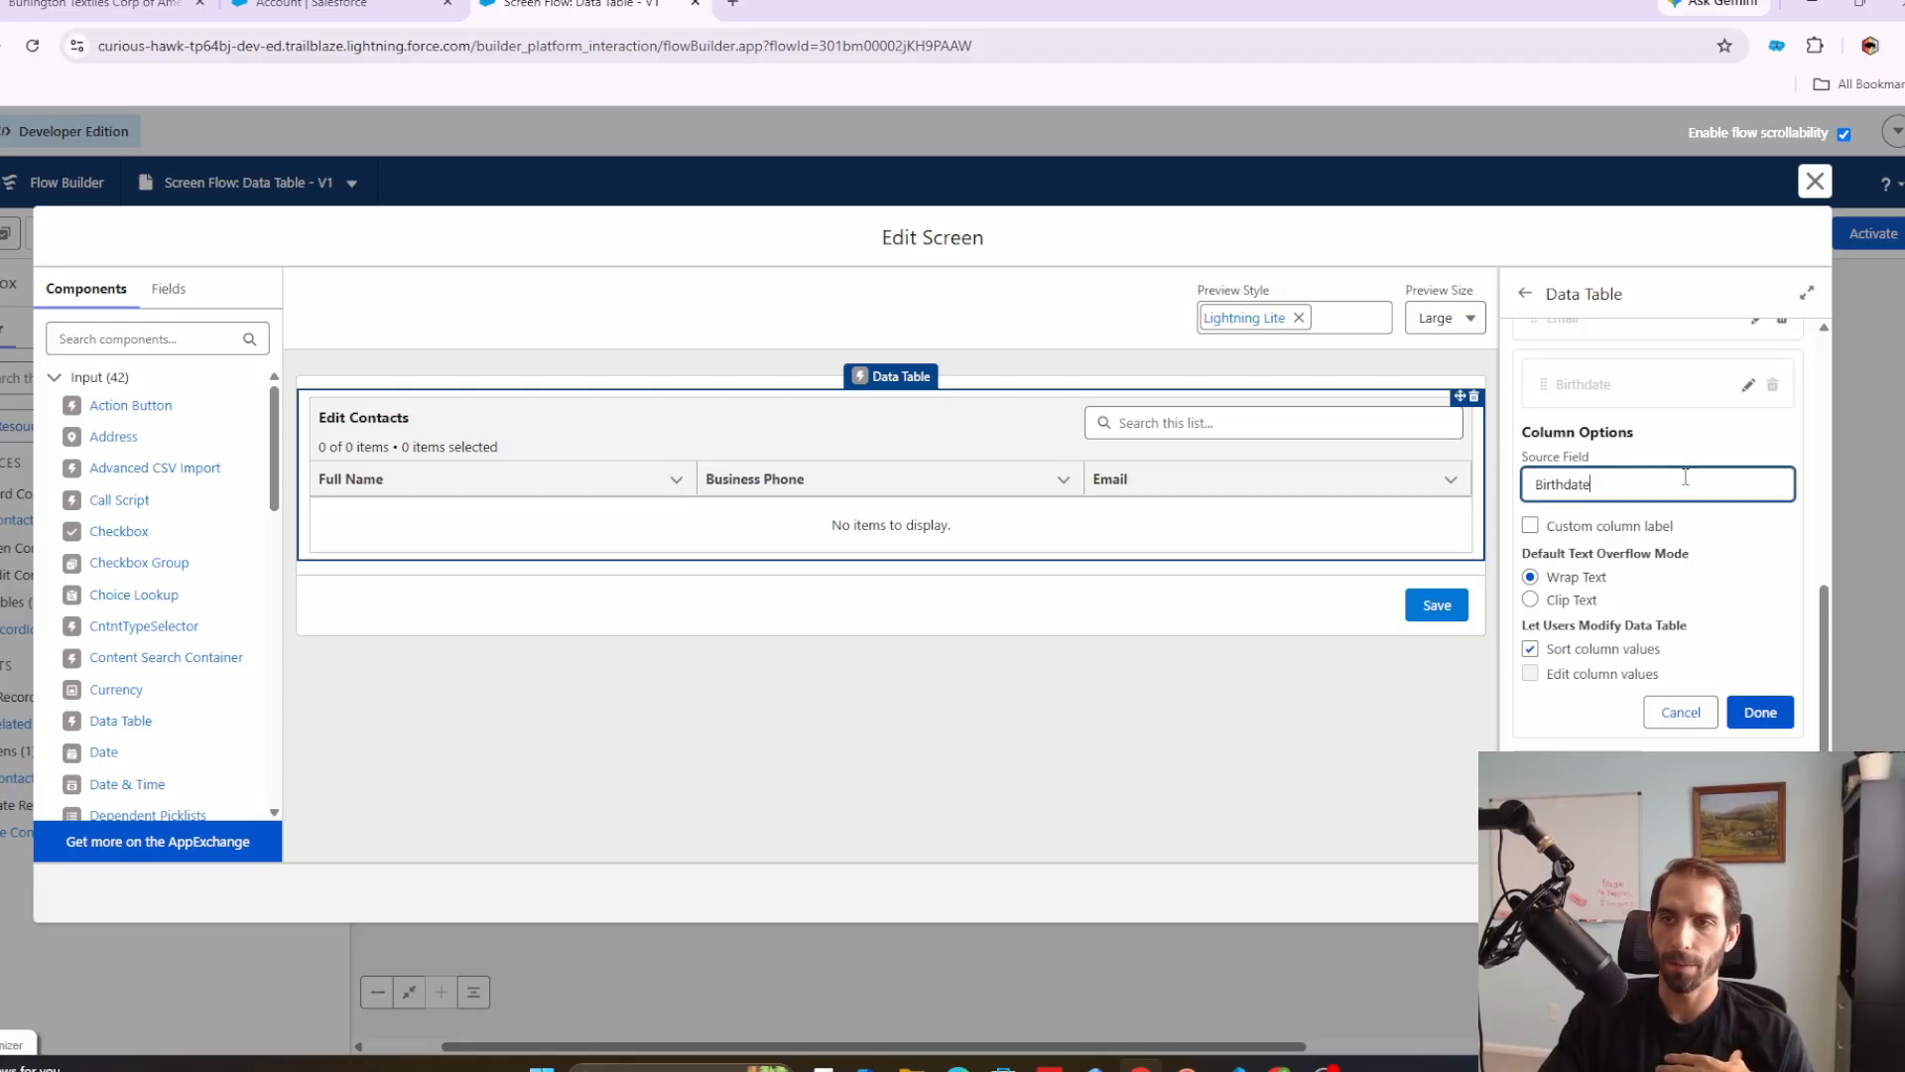
pyautogui.press('BackSpace')
pyautogui.write('\\')
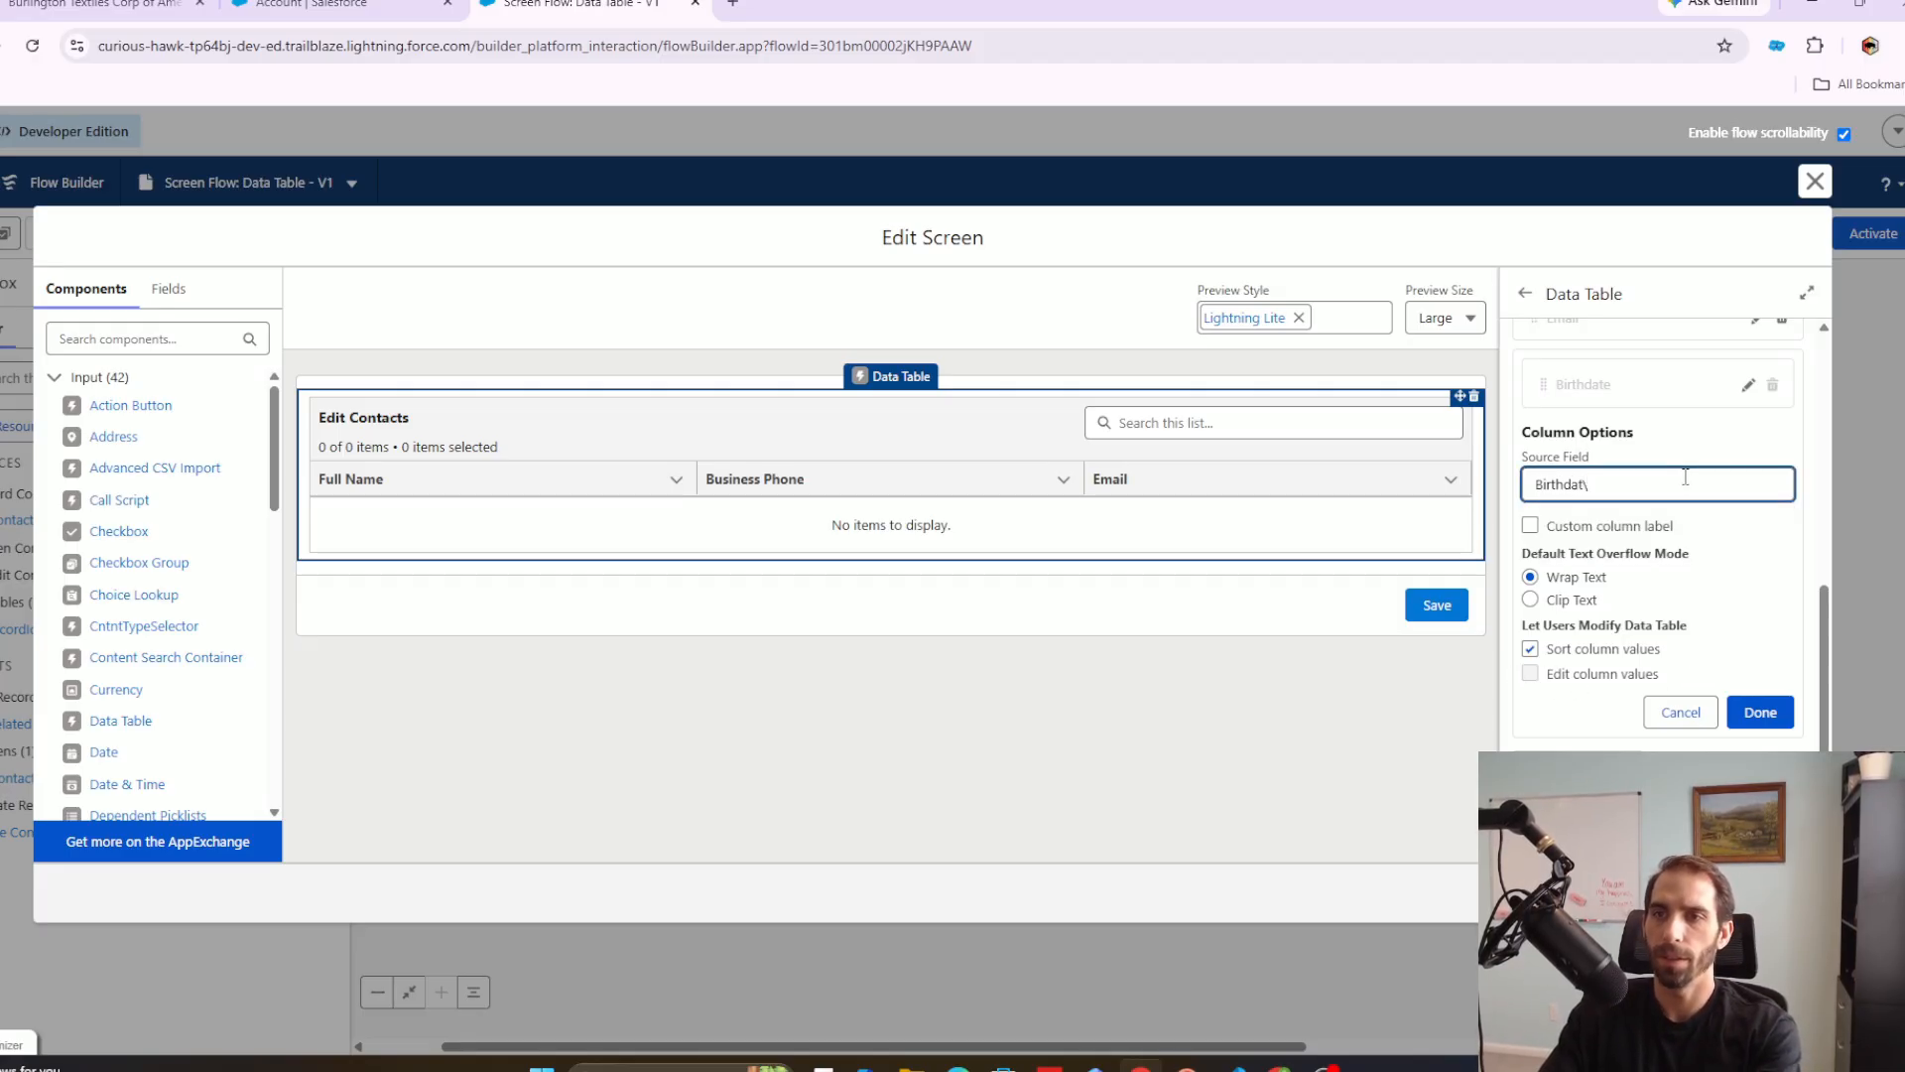
pyautogui.press('BackSpace')
pyautogui.press('BackSpace')
pyautogui.press('BackSpace')
pyautogui.press('BackSpace')
pyautogui.press('BackSpace')
pyautogui.press('BackSpace')
pyautogui.press('BackSpace')
pyautogui.press('BackSpace')
pyautogui.press('BackSpace')
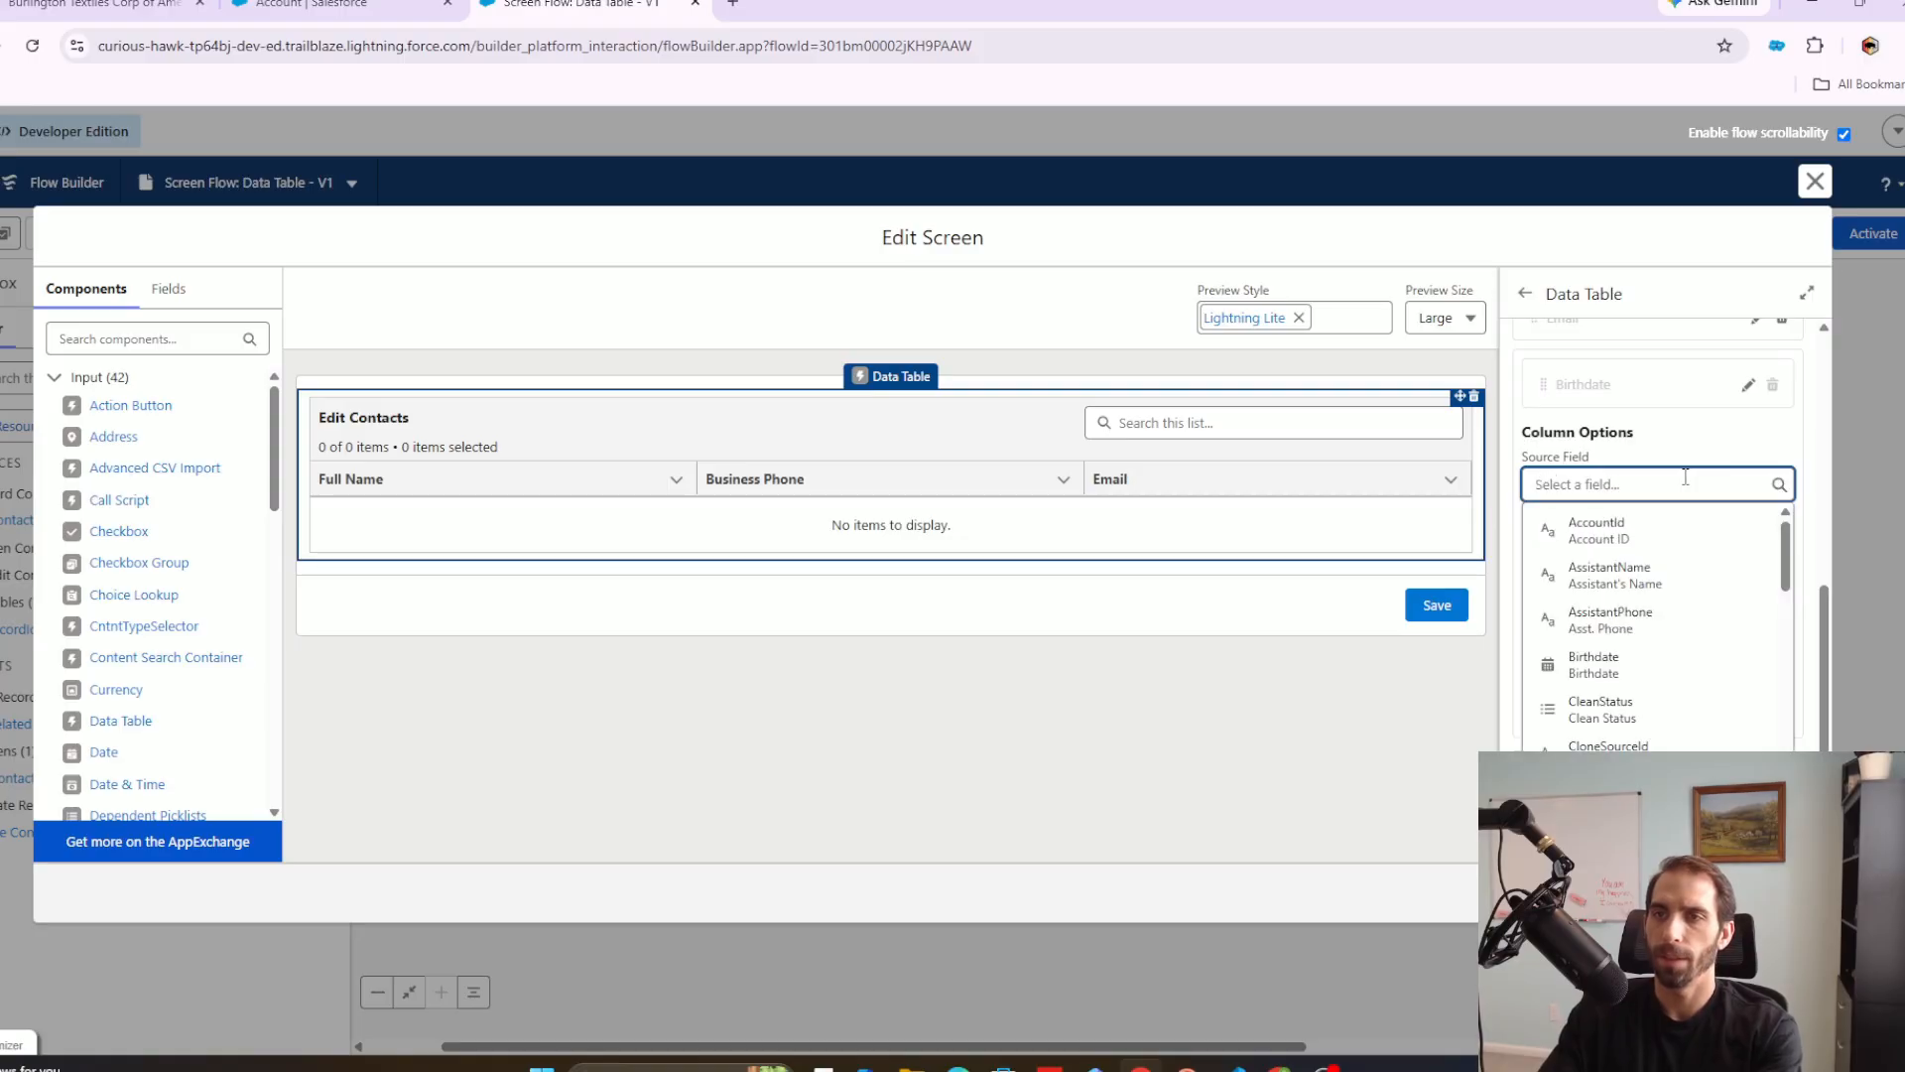
pyautogui.scroll(-5, 1687, 682)
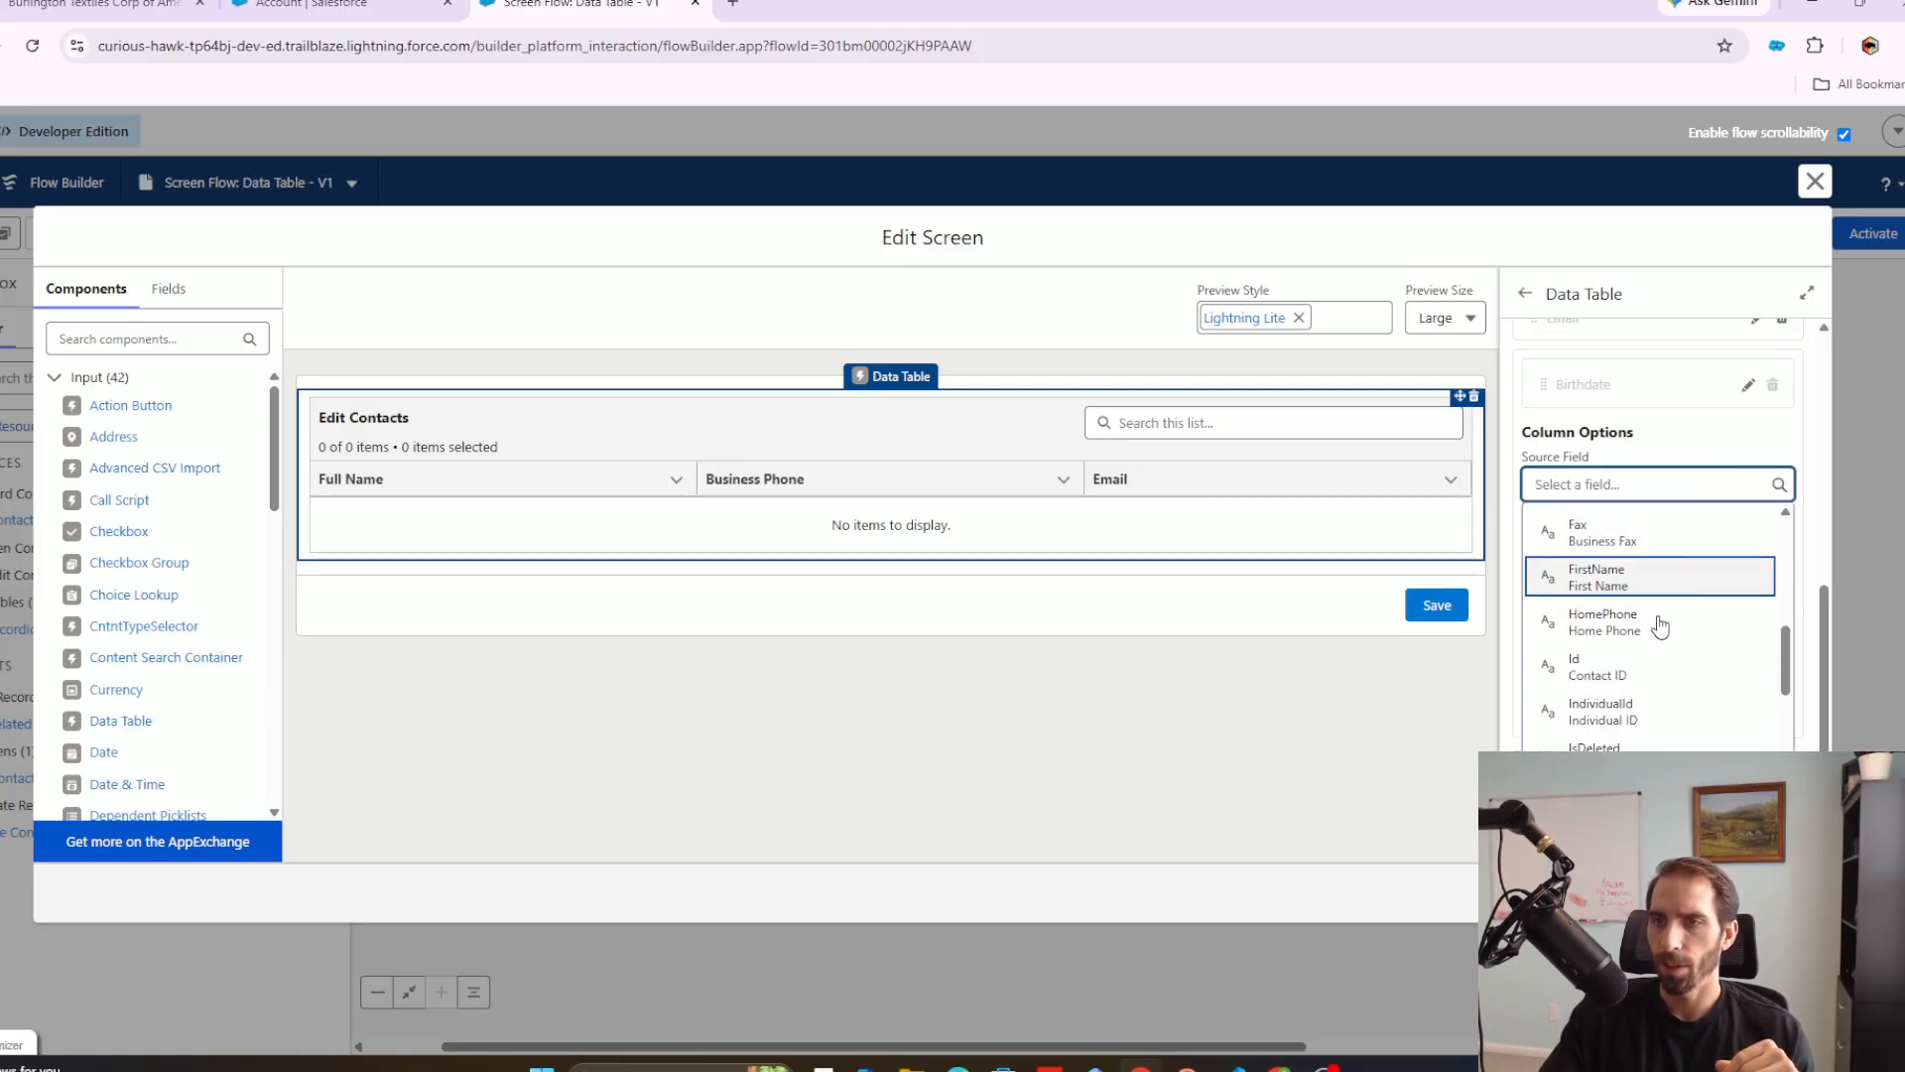
pyautogui.click(1659, 581)
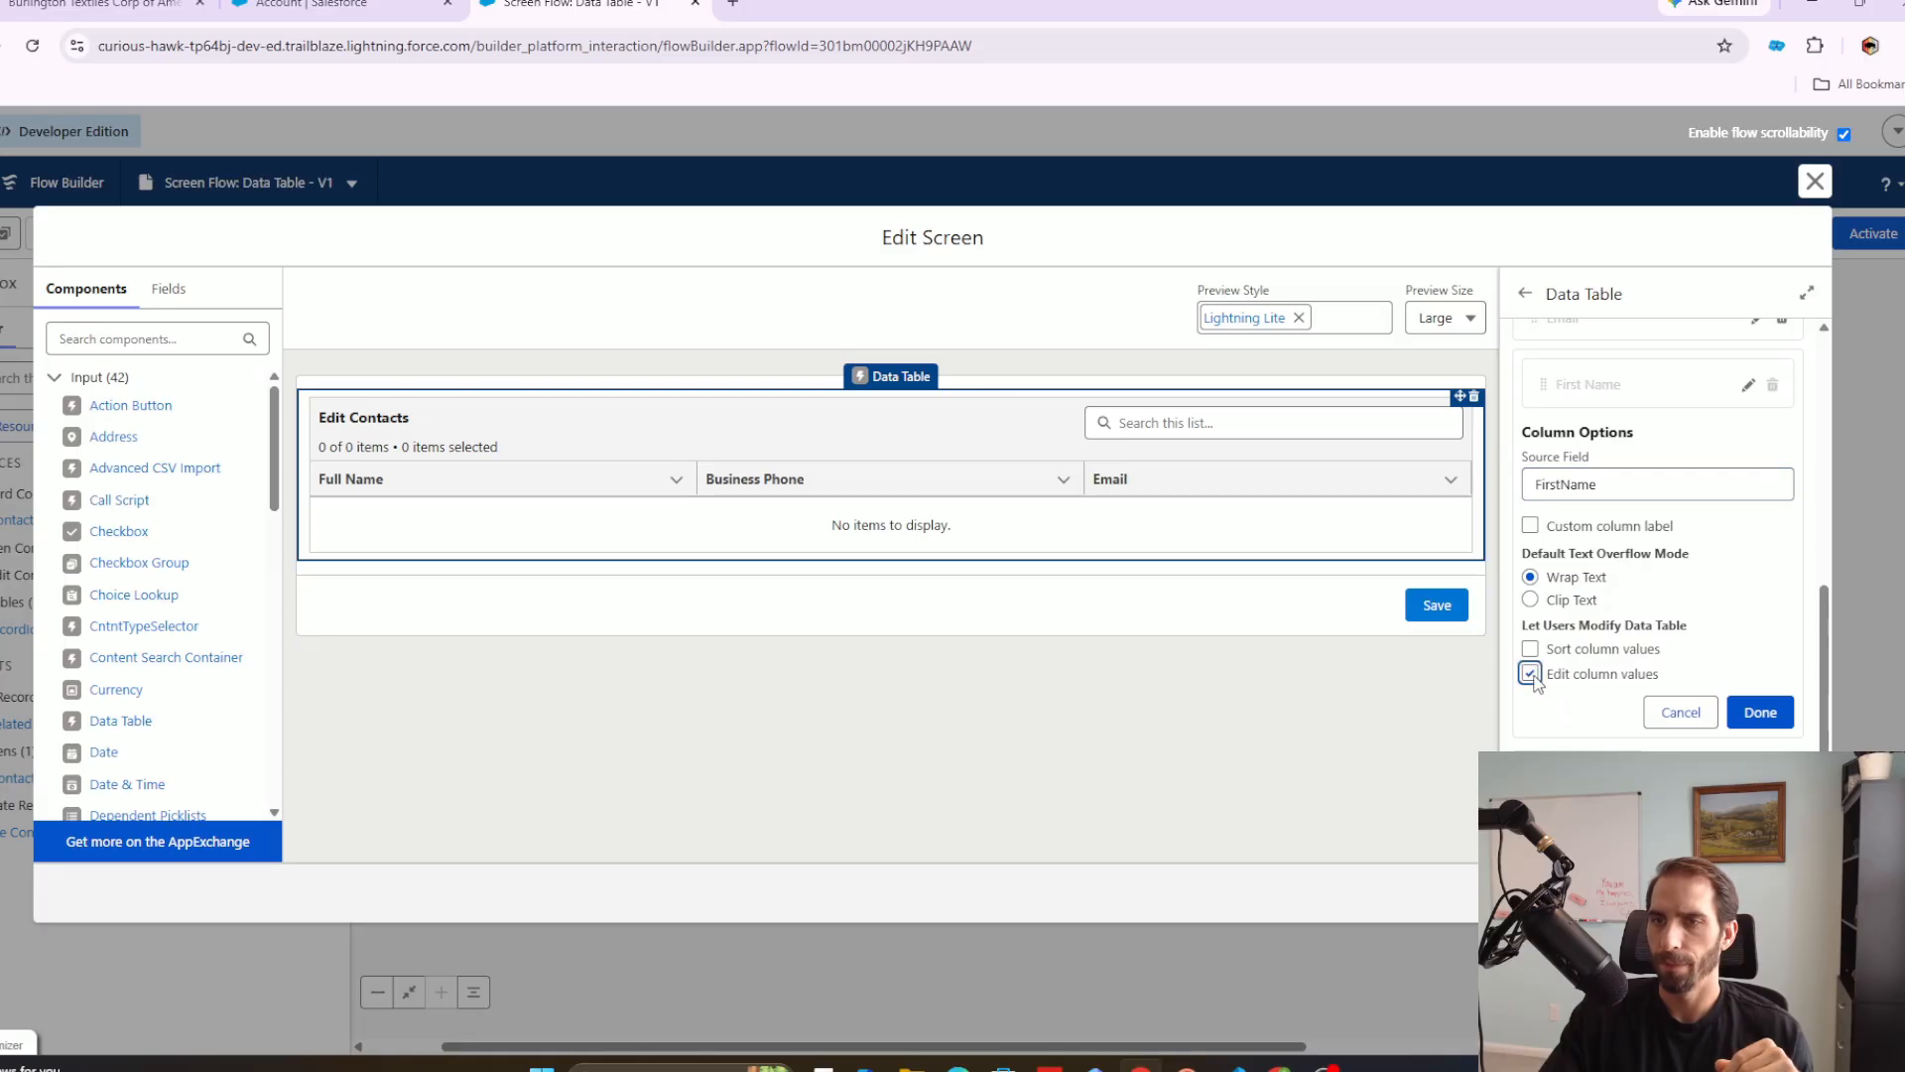
# Allow users to edit and sort the First Name column's values, and confirm the column.
pyautogui.click(1530, 672)
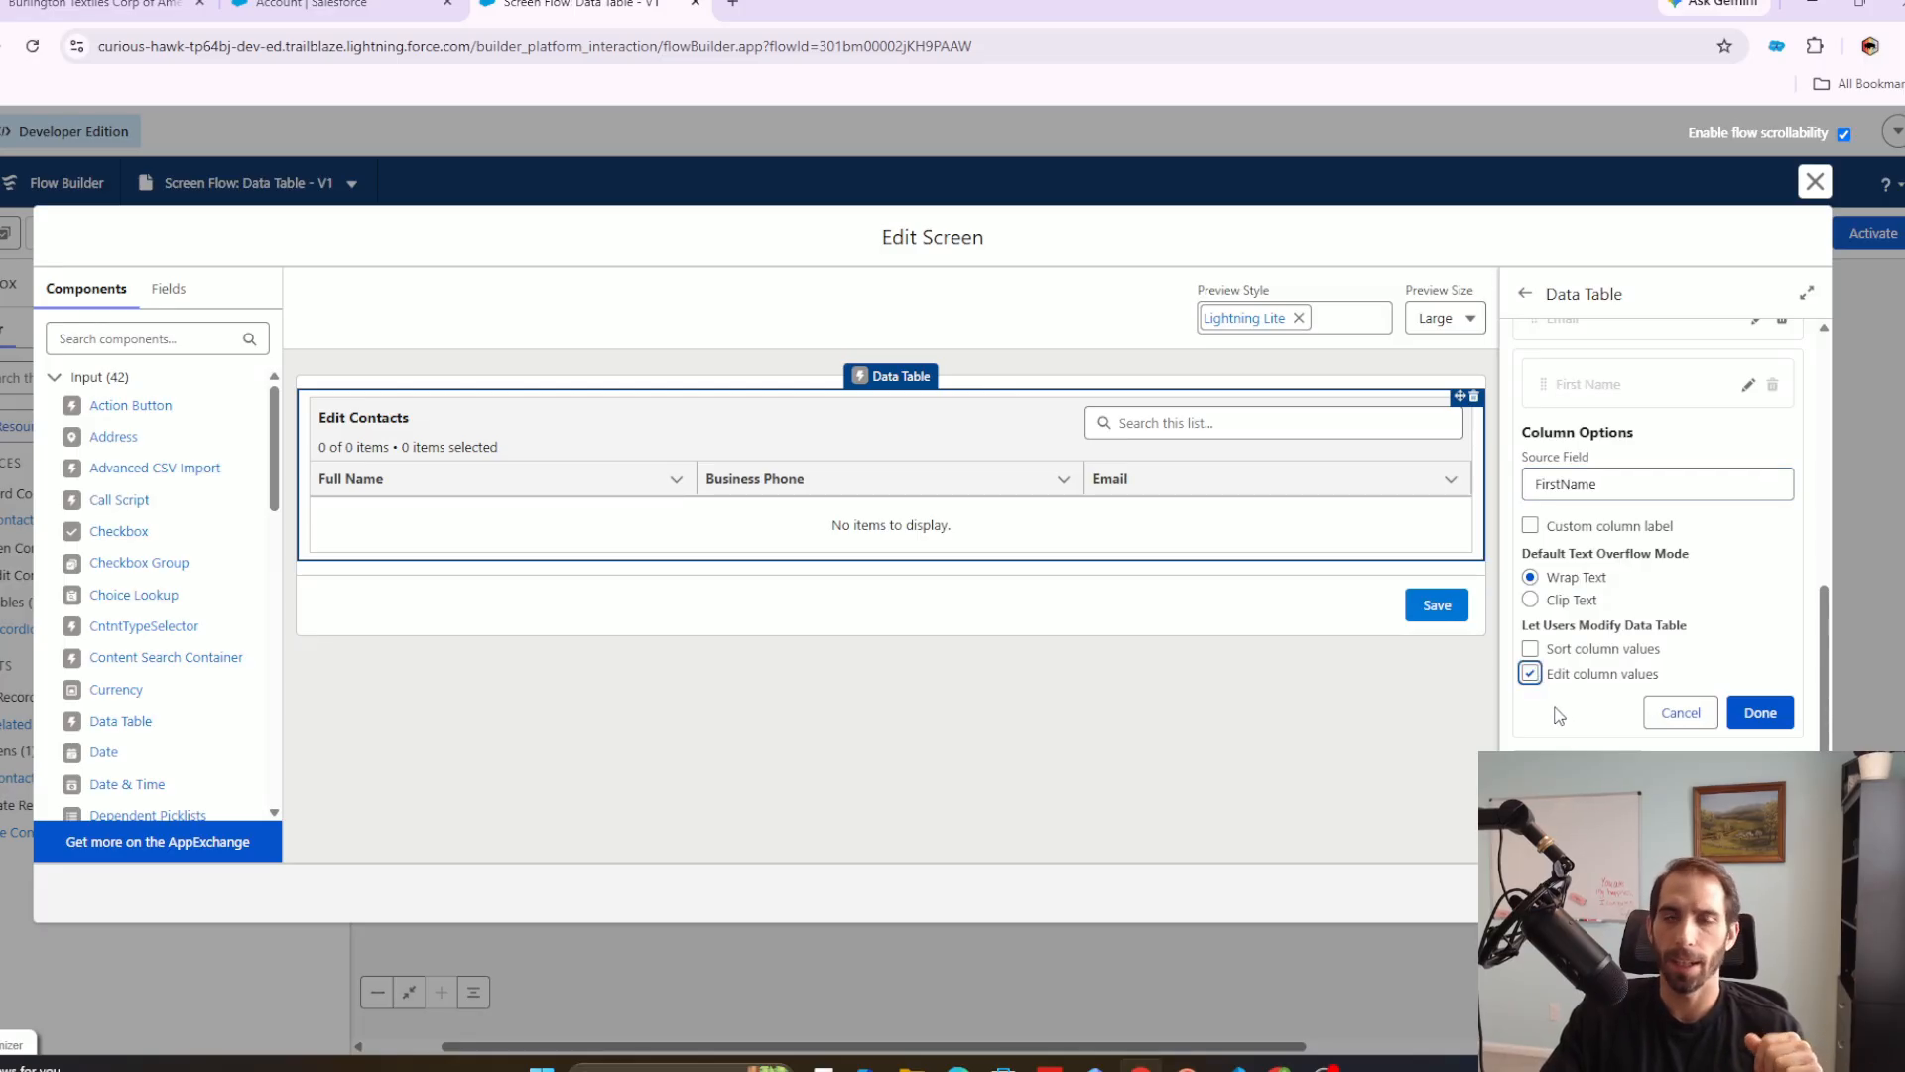
pyautogui.click(1530, 648)
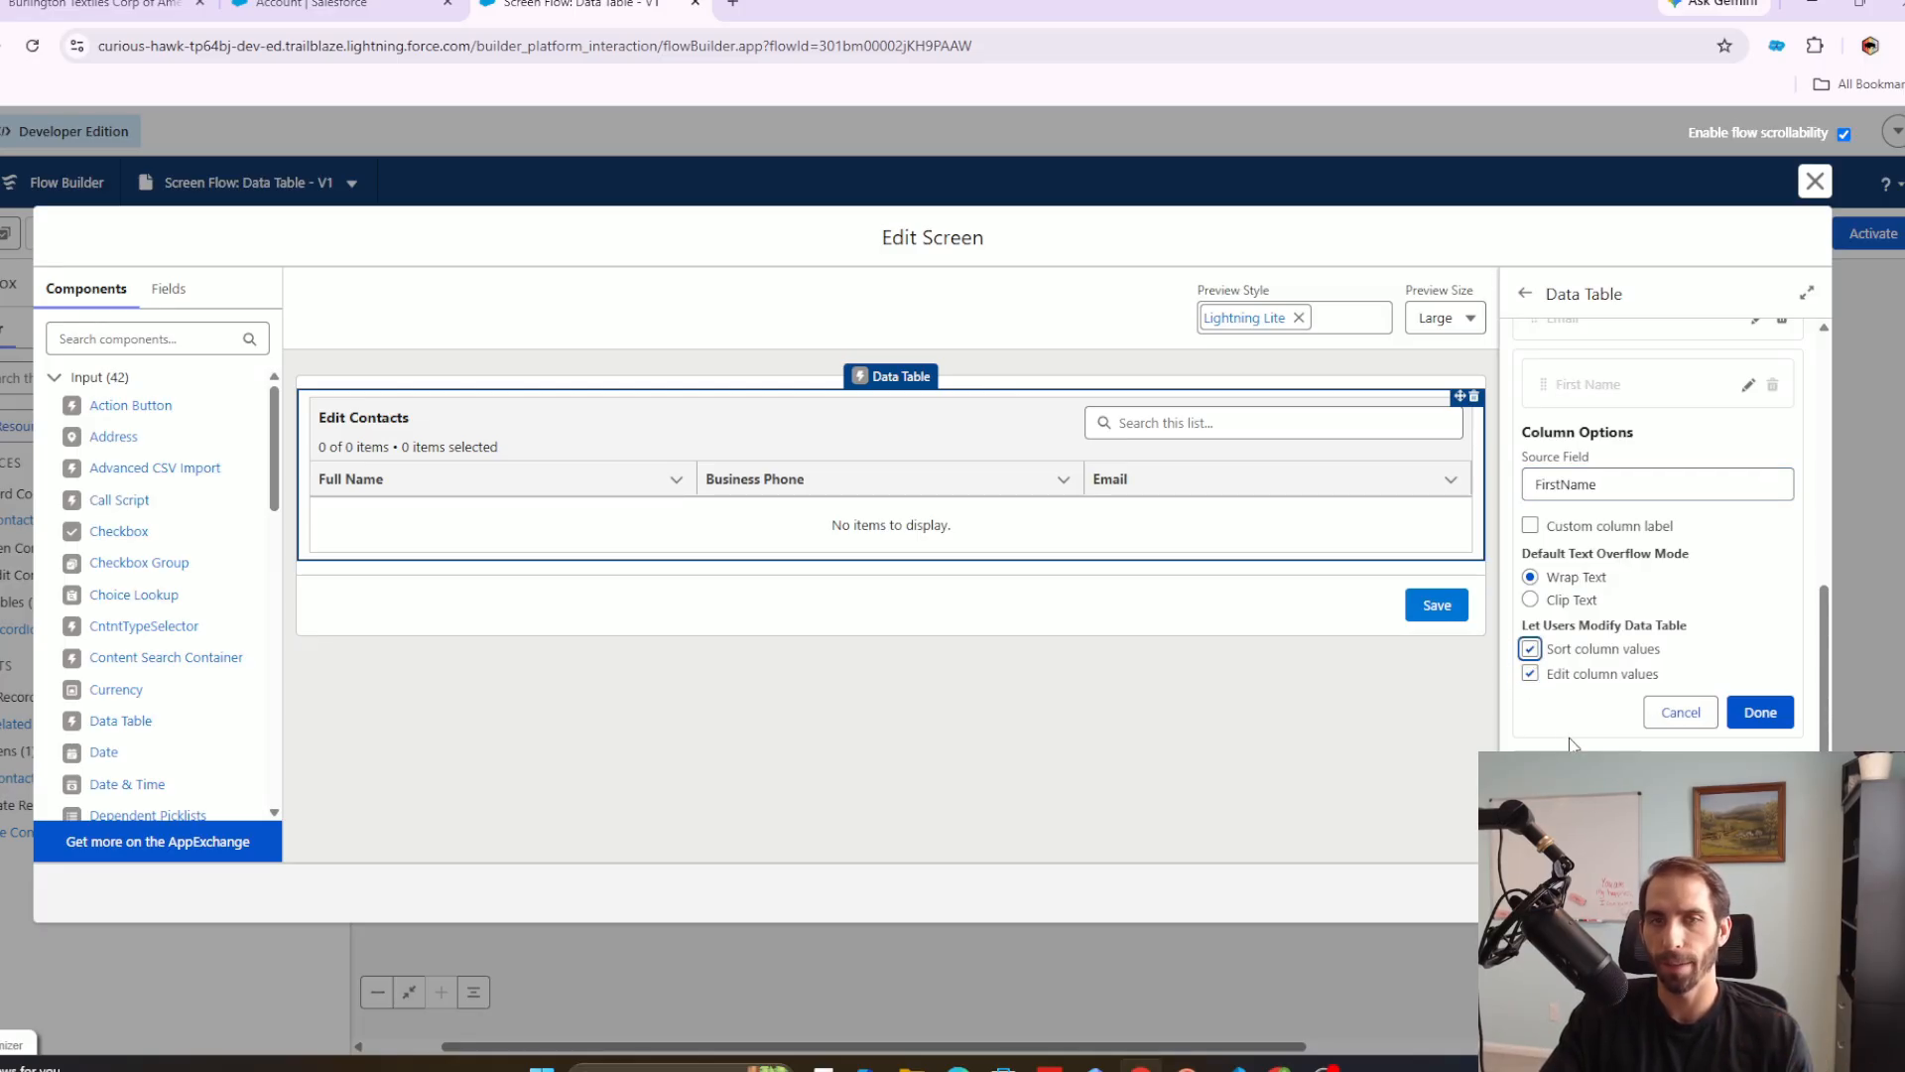
pyautogui.click(1758, 711)
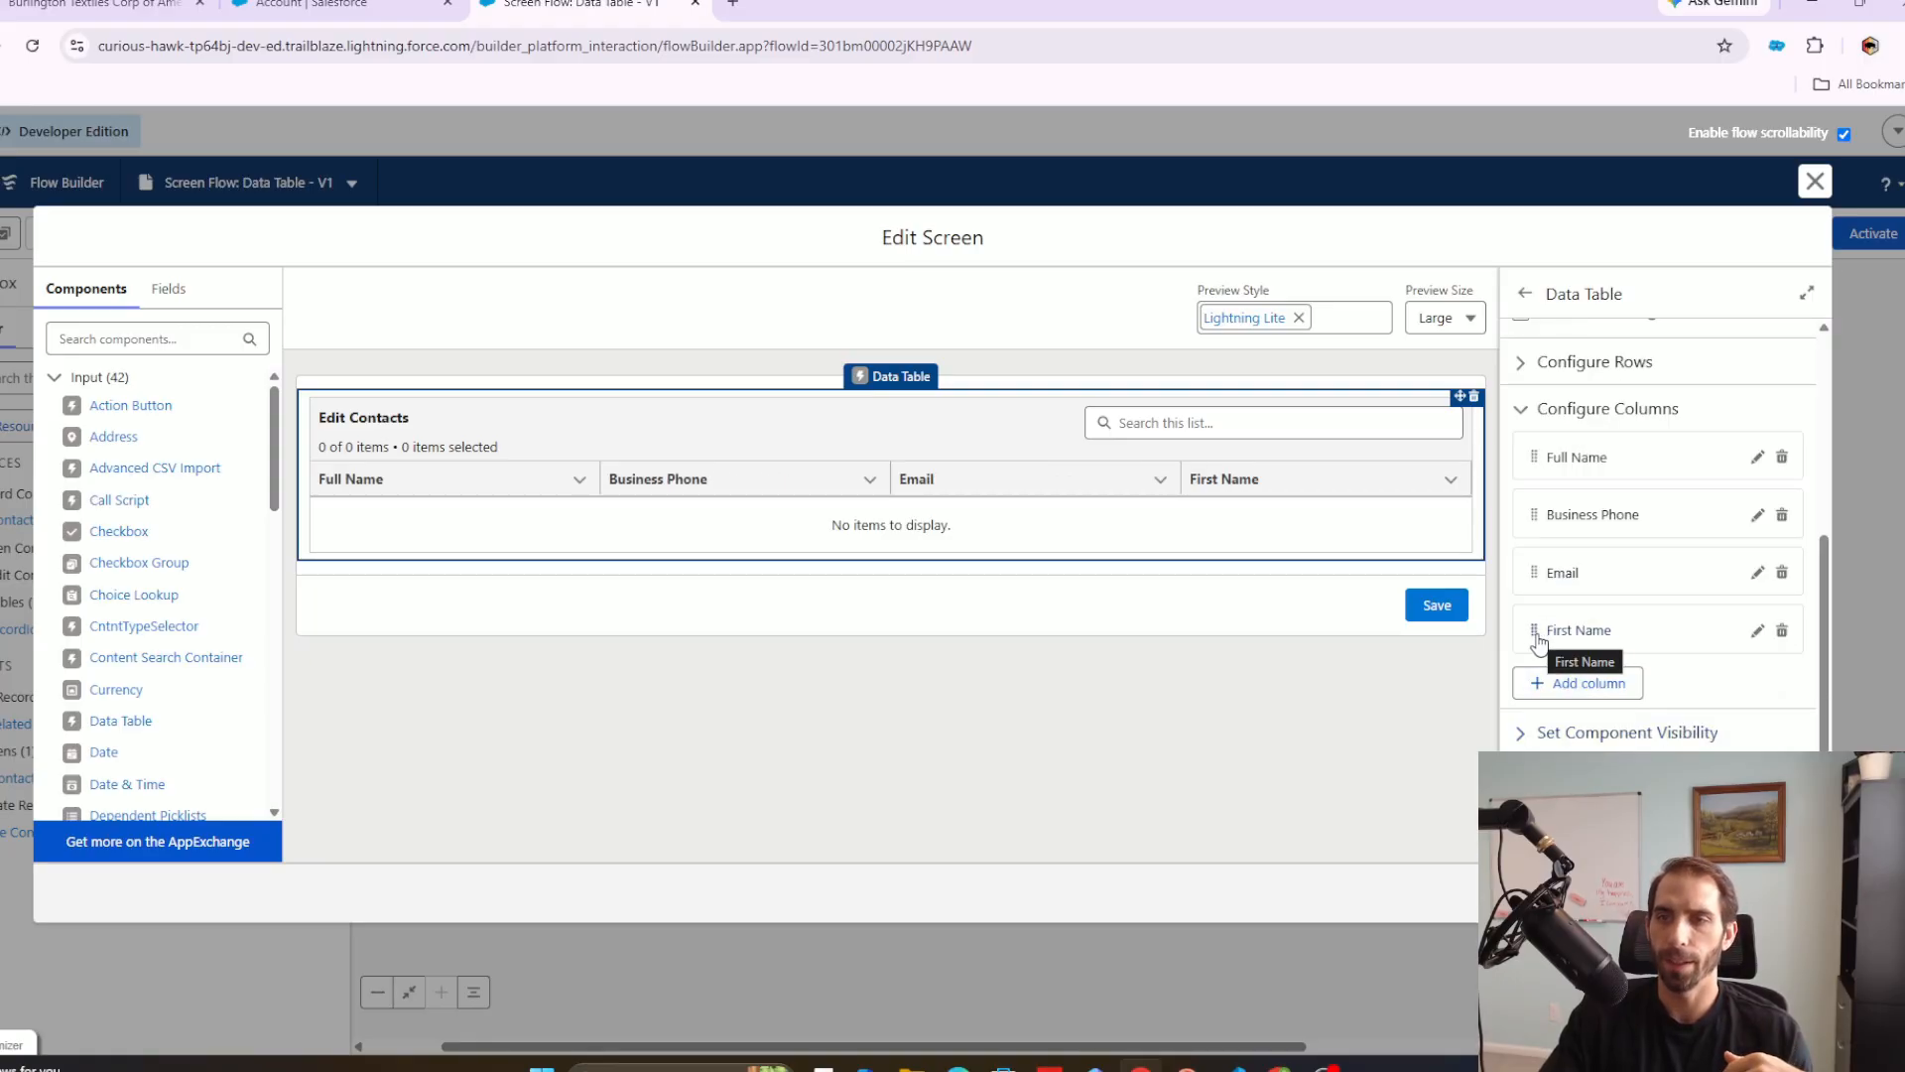
# Move the First Name column between Full Name and Business Phone, and save the screen changes and the flow.
pyautogui.moveTo(1539, 640); pyautogui.dragTo(1540, 517)
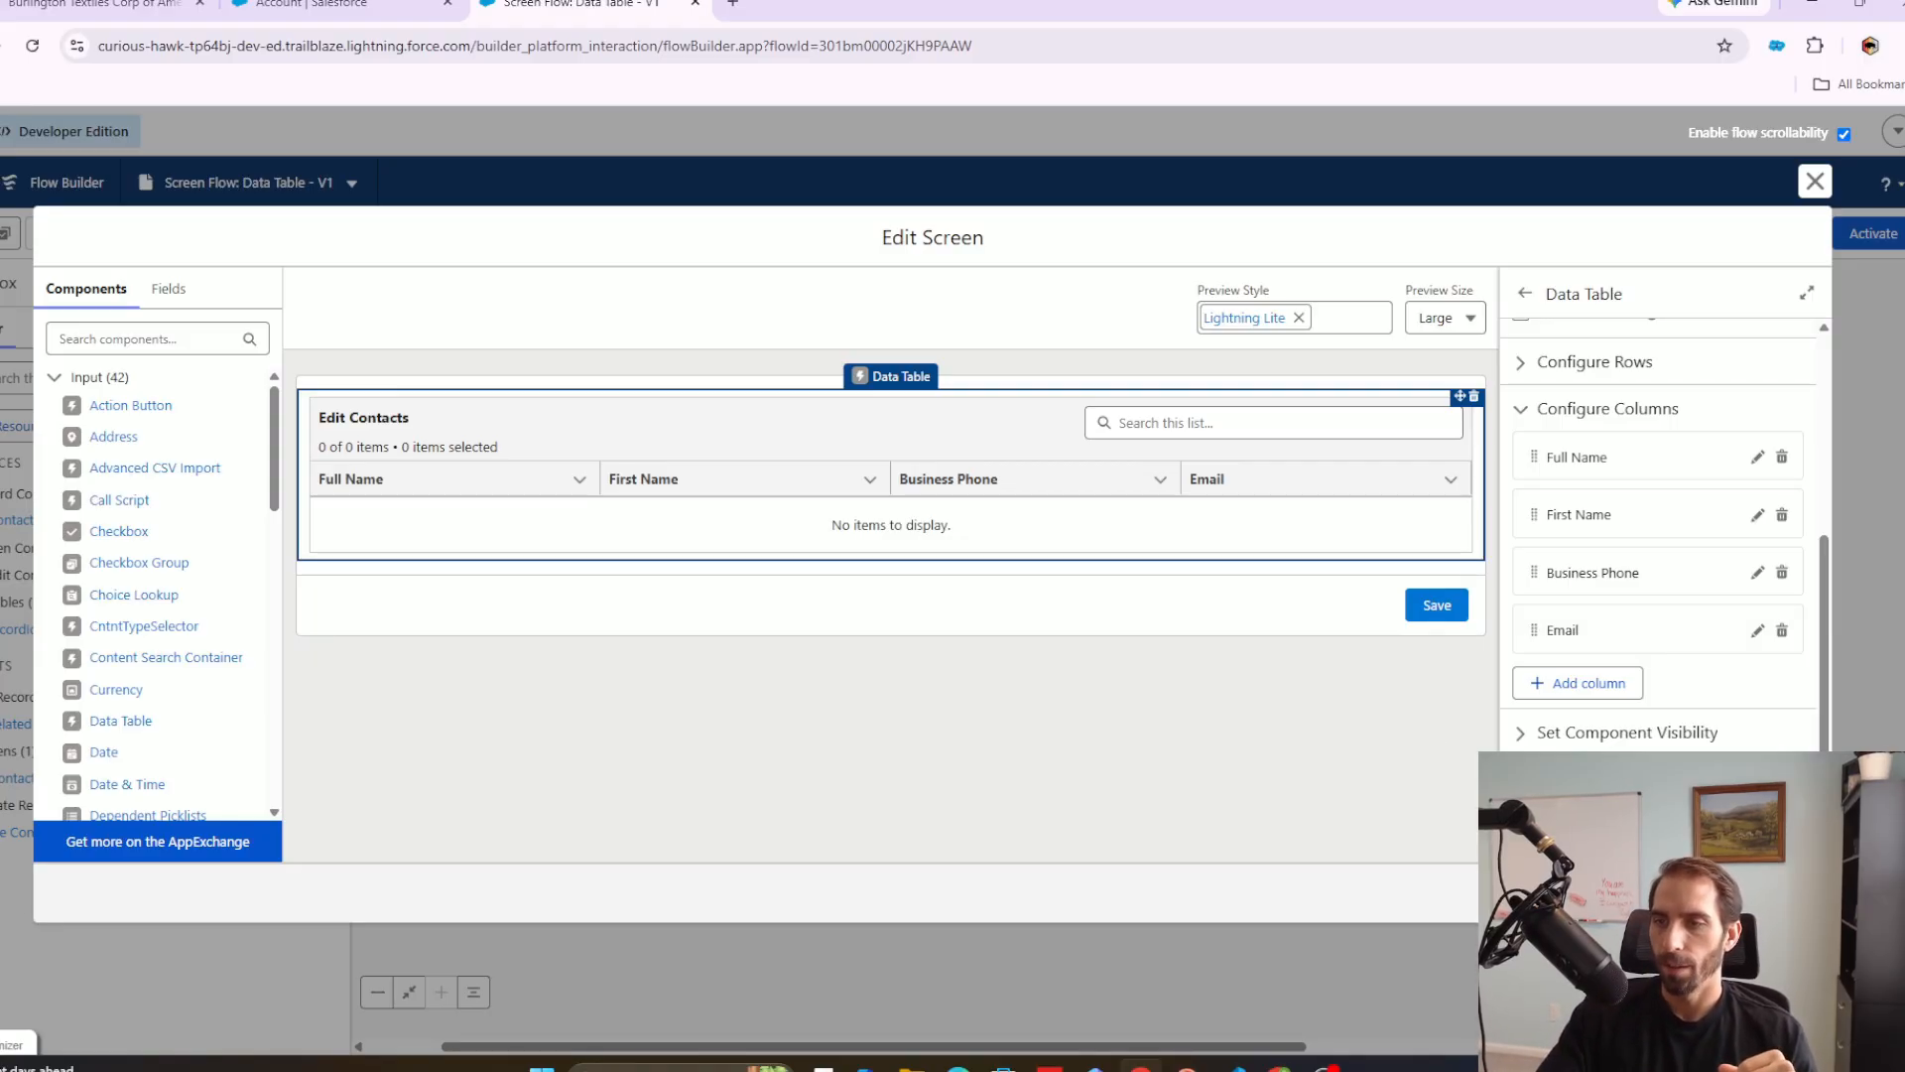
pyautogui.click(1783, 892)
pyautogui.click(1785, 245)
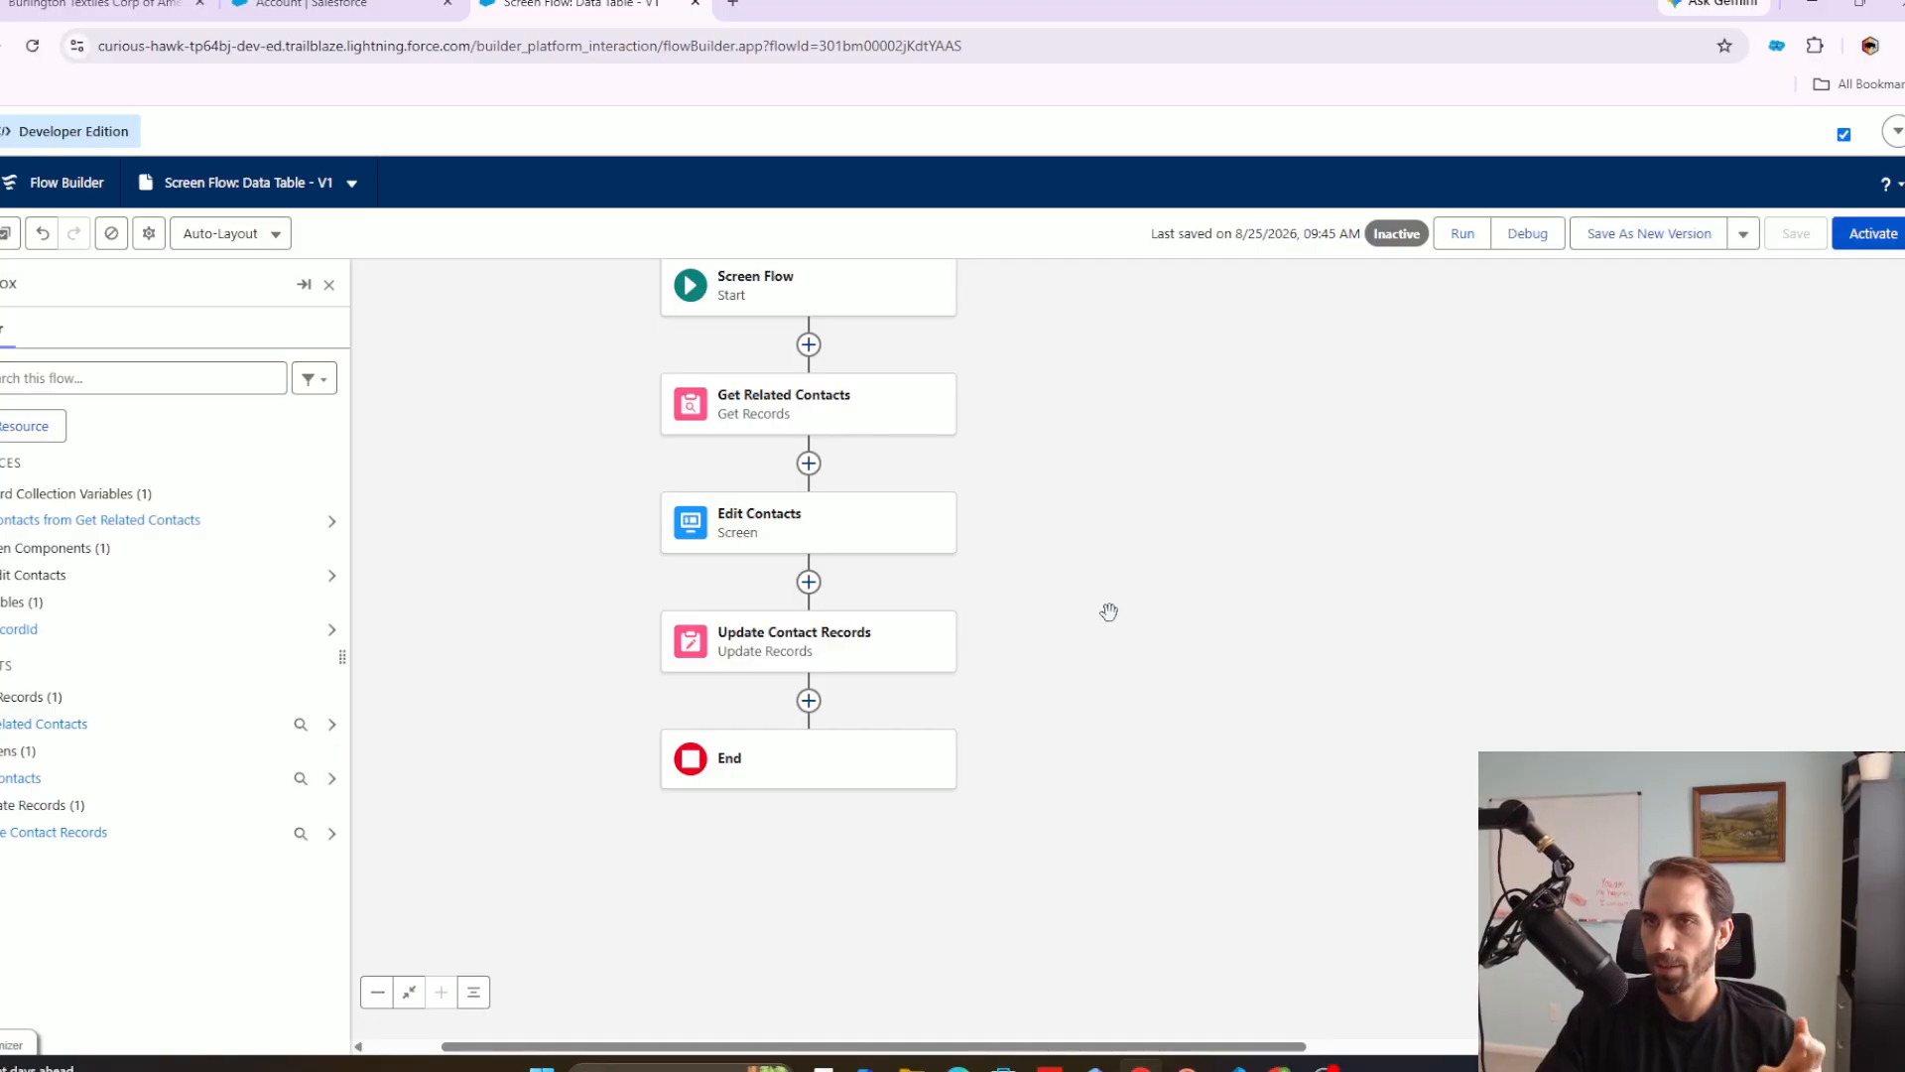
# Clear the record collection of the Update Contact Records element and reselect the Edited Rows output of the Edit Contacts data table.
pyautogui.click(792, 659)
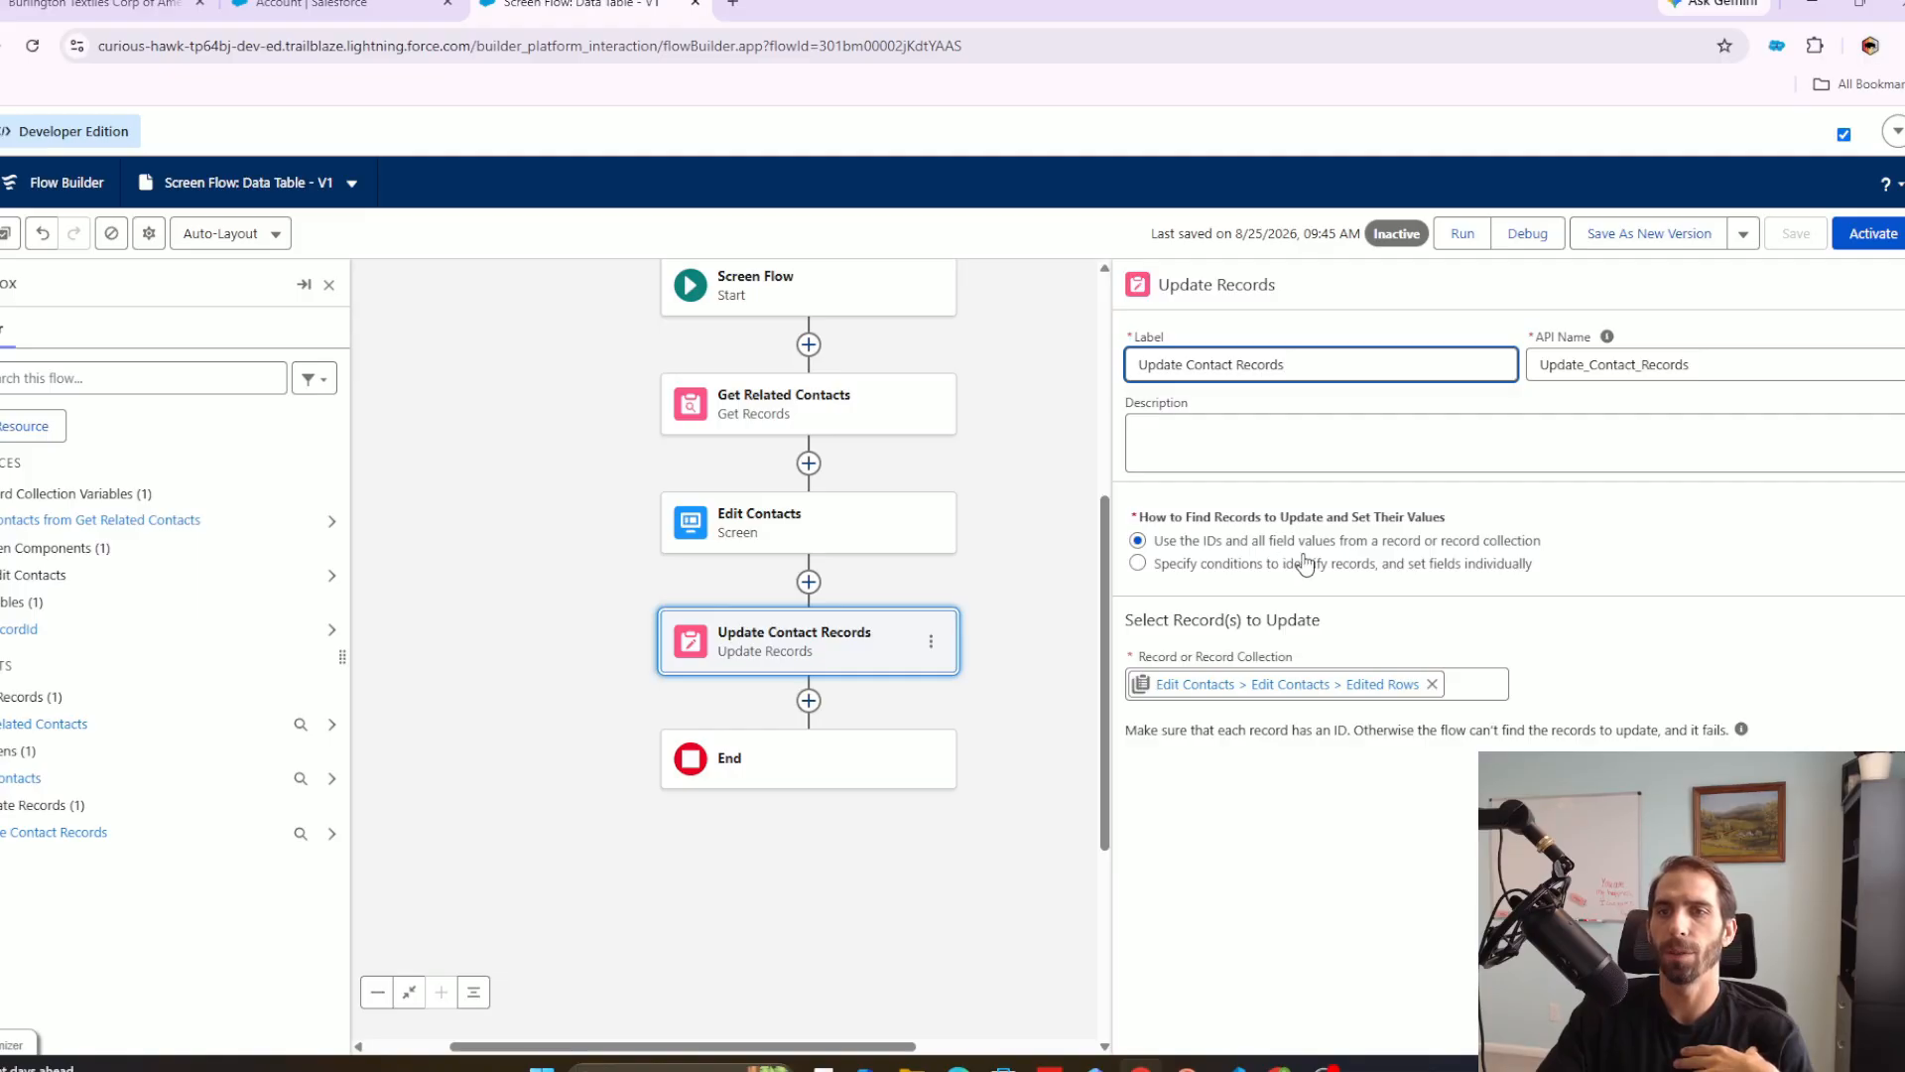
pyautogui.click(1432, 684)
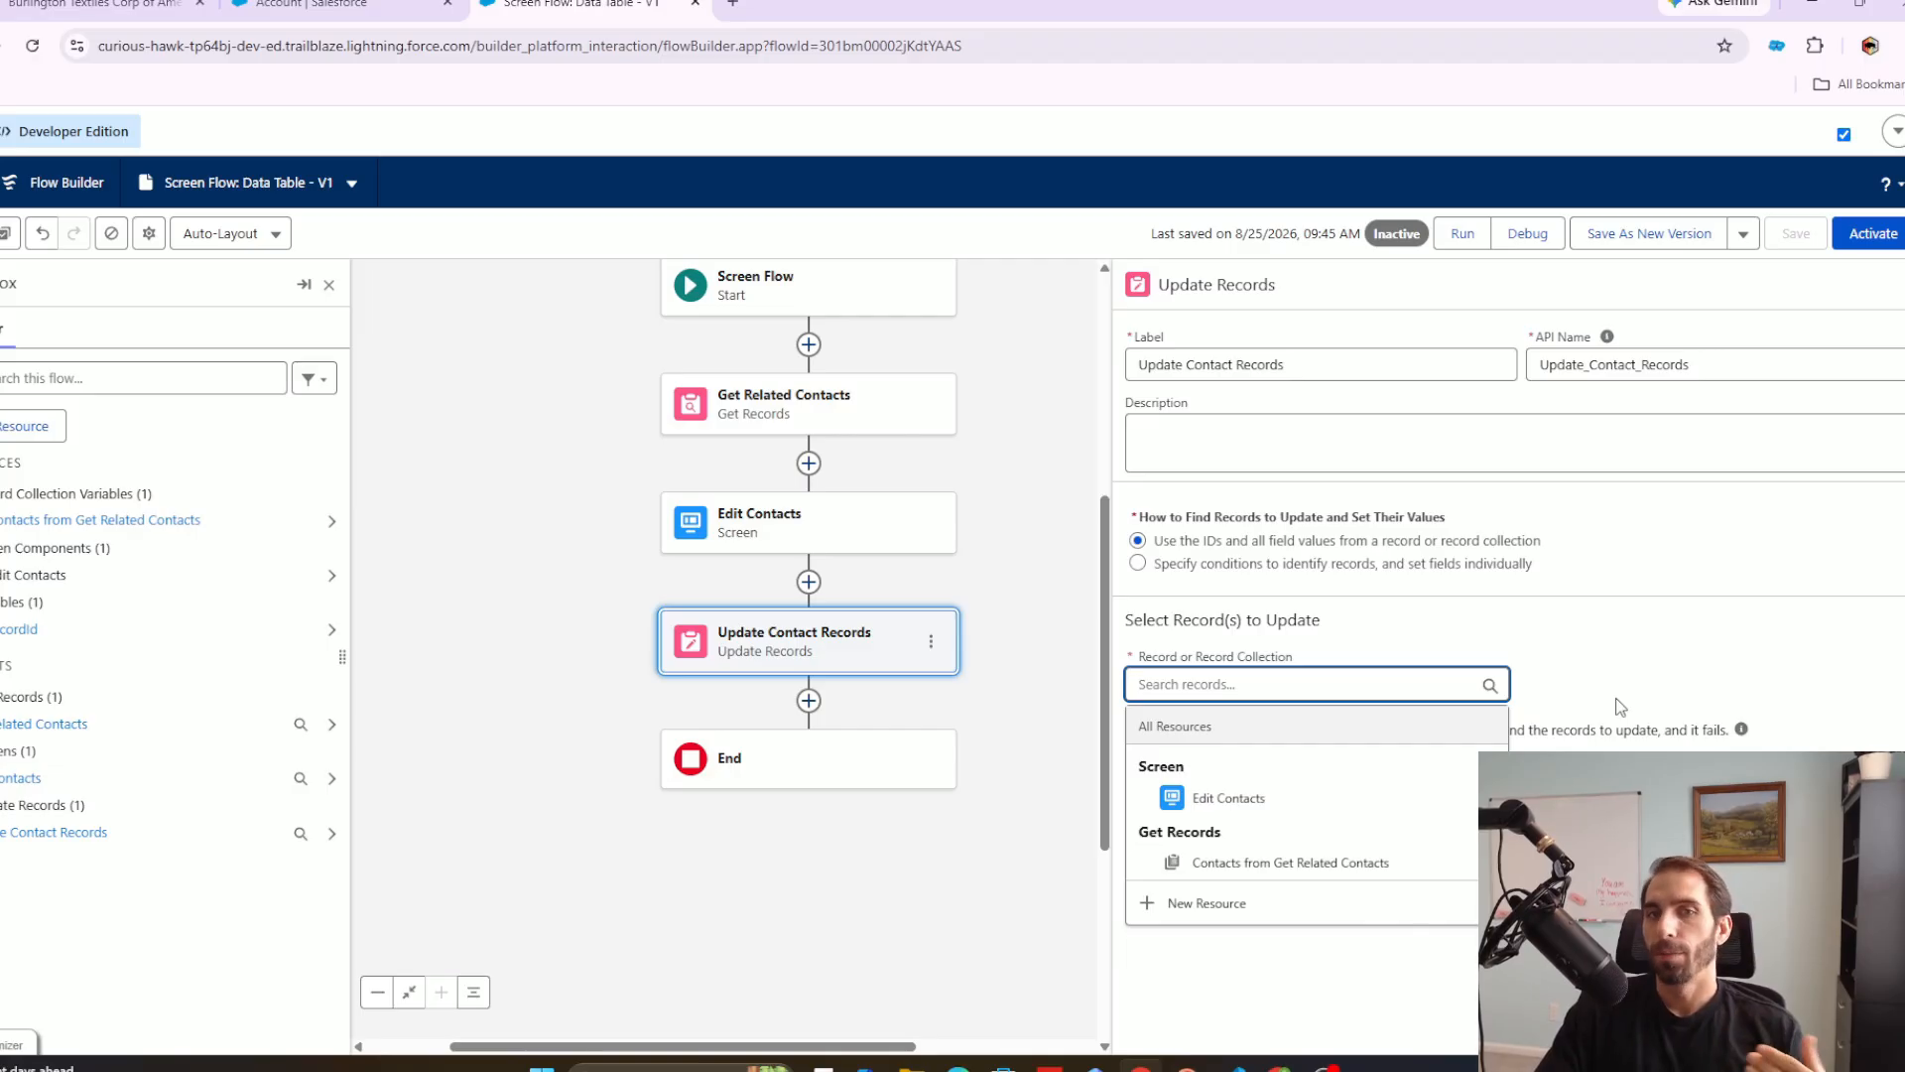
pyautogui.click(1266, 808)
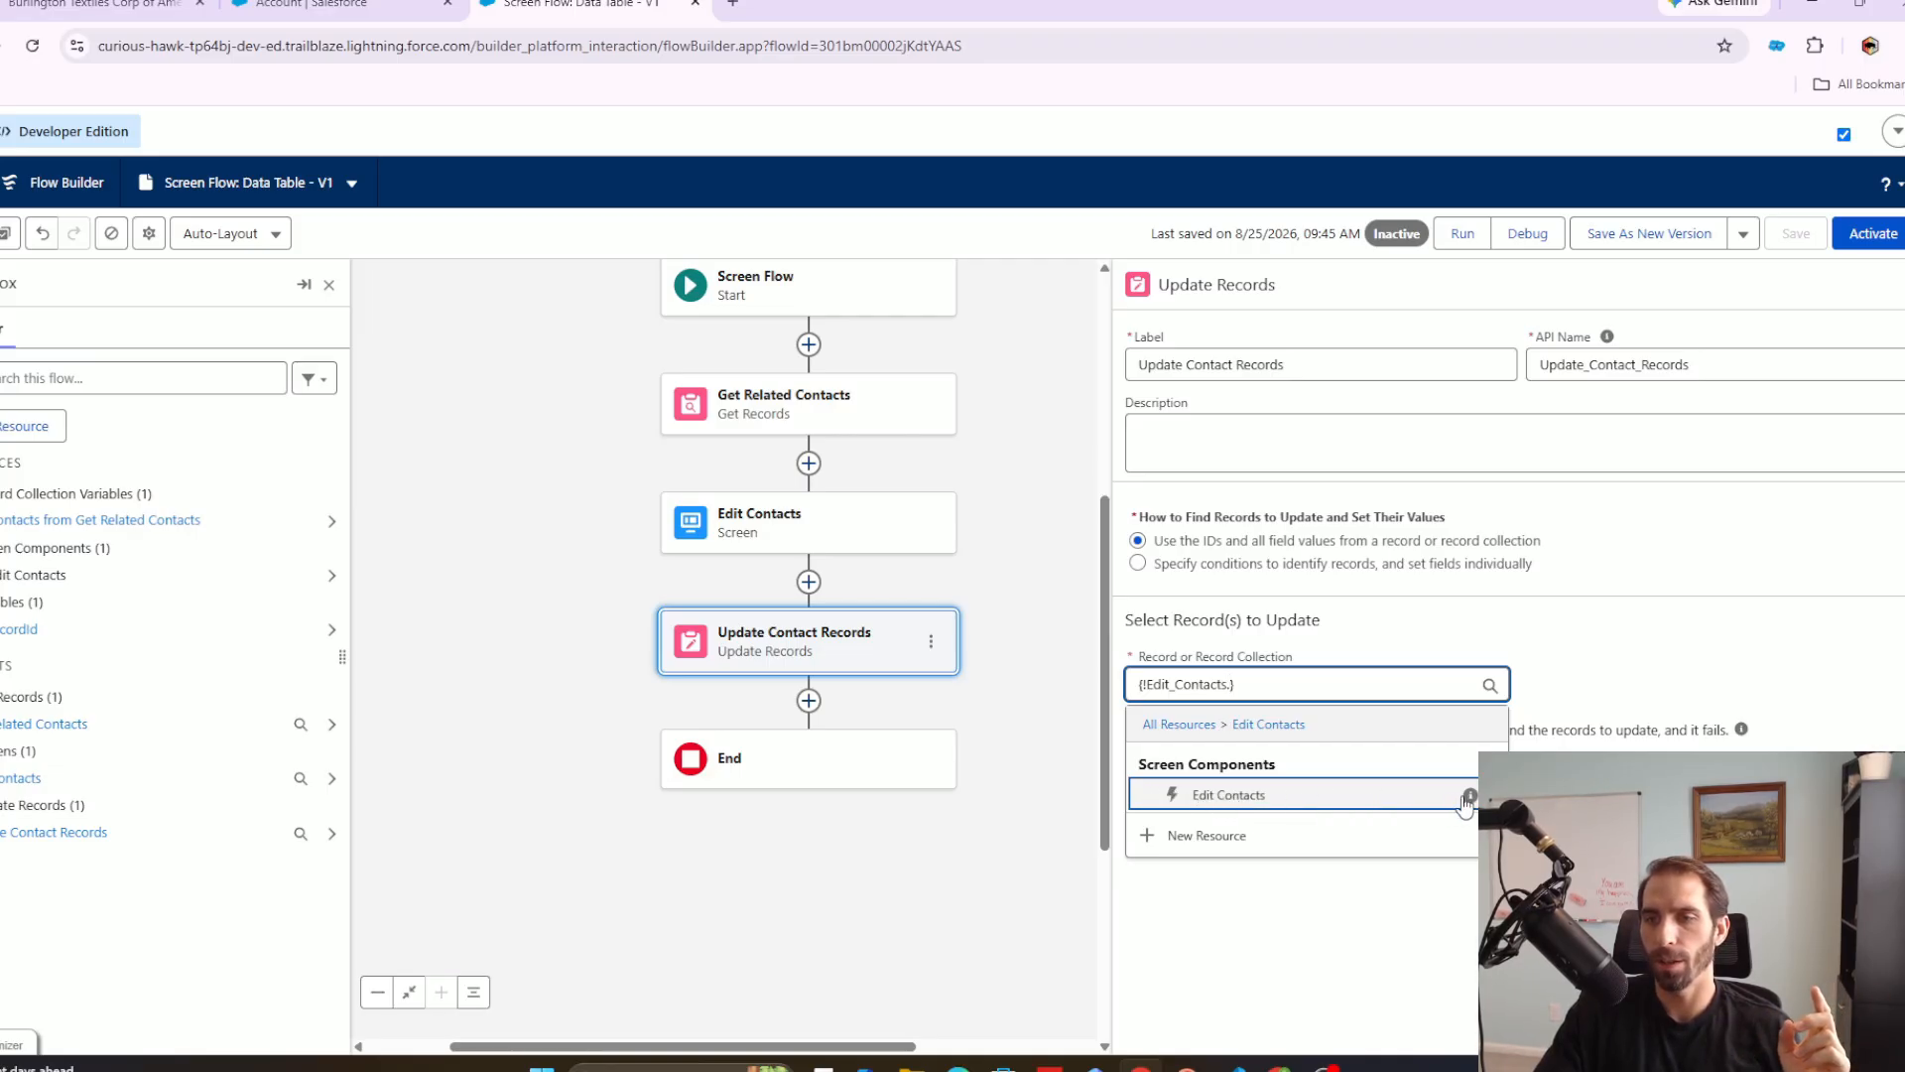
pyautogui.moveTo(1467, 804)
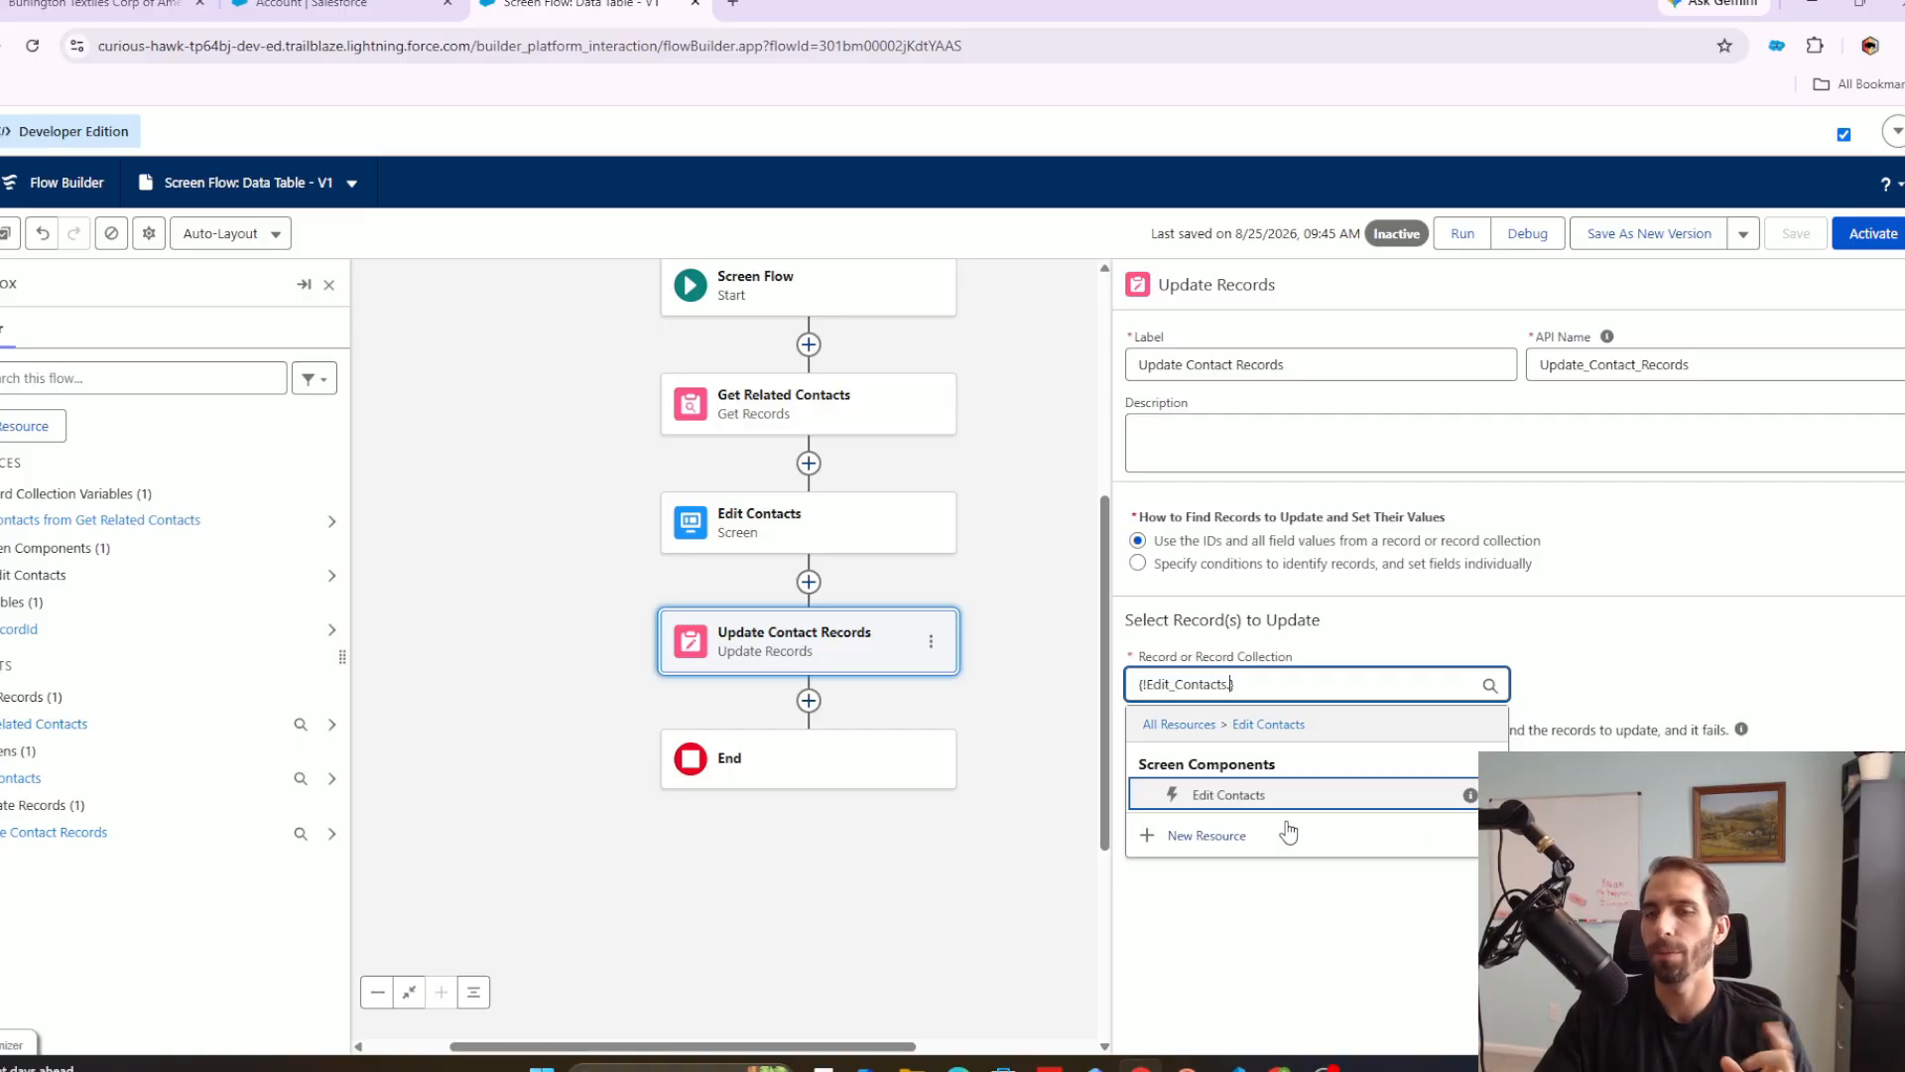
pyautogui.click(1338, 798)
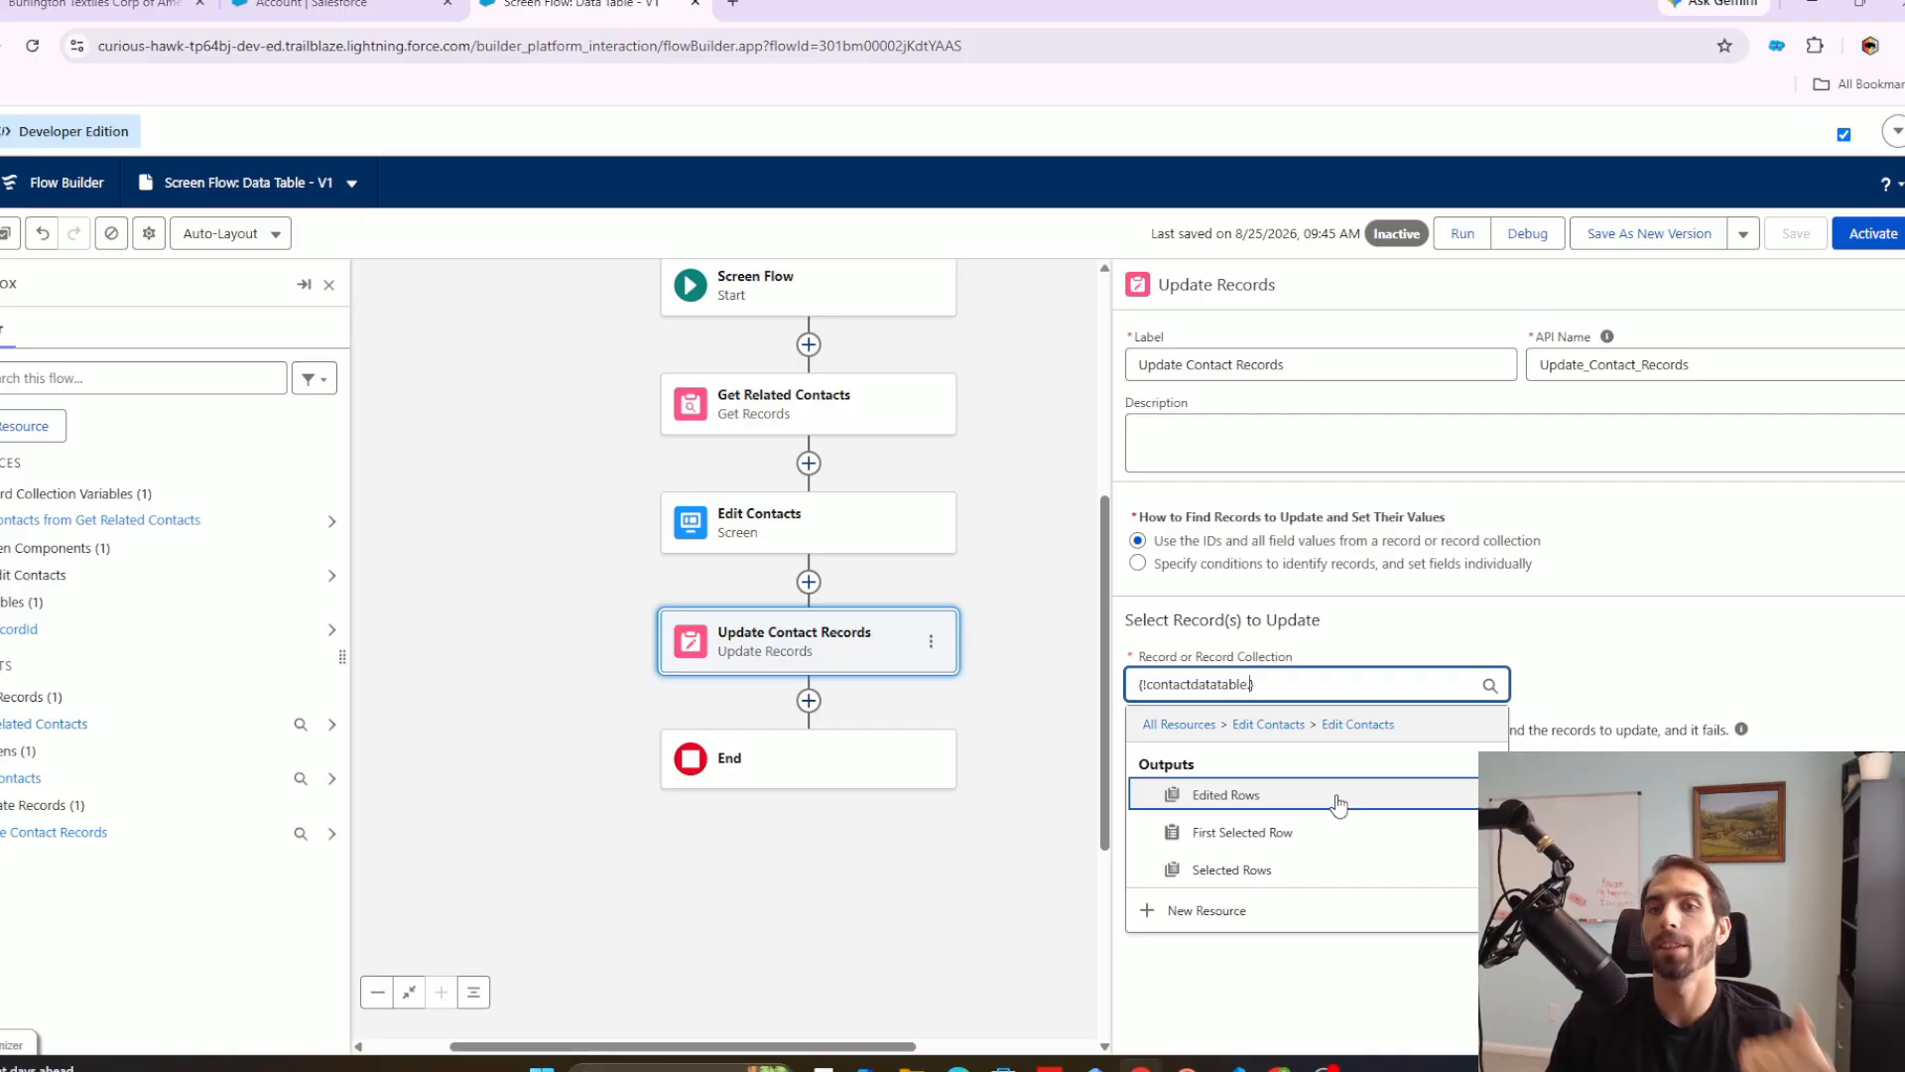
pyautogui.click(1338, 797)
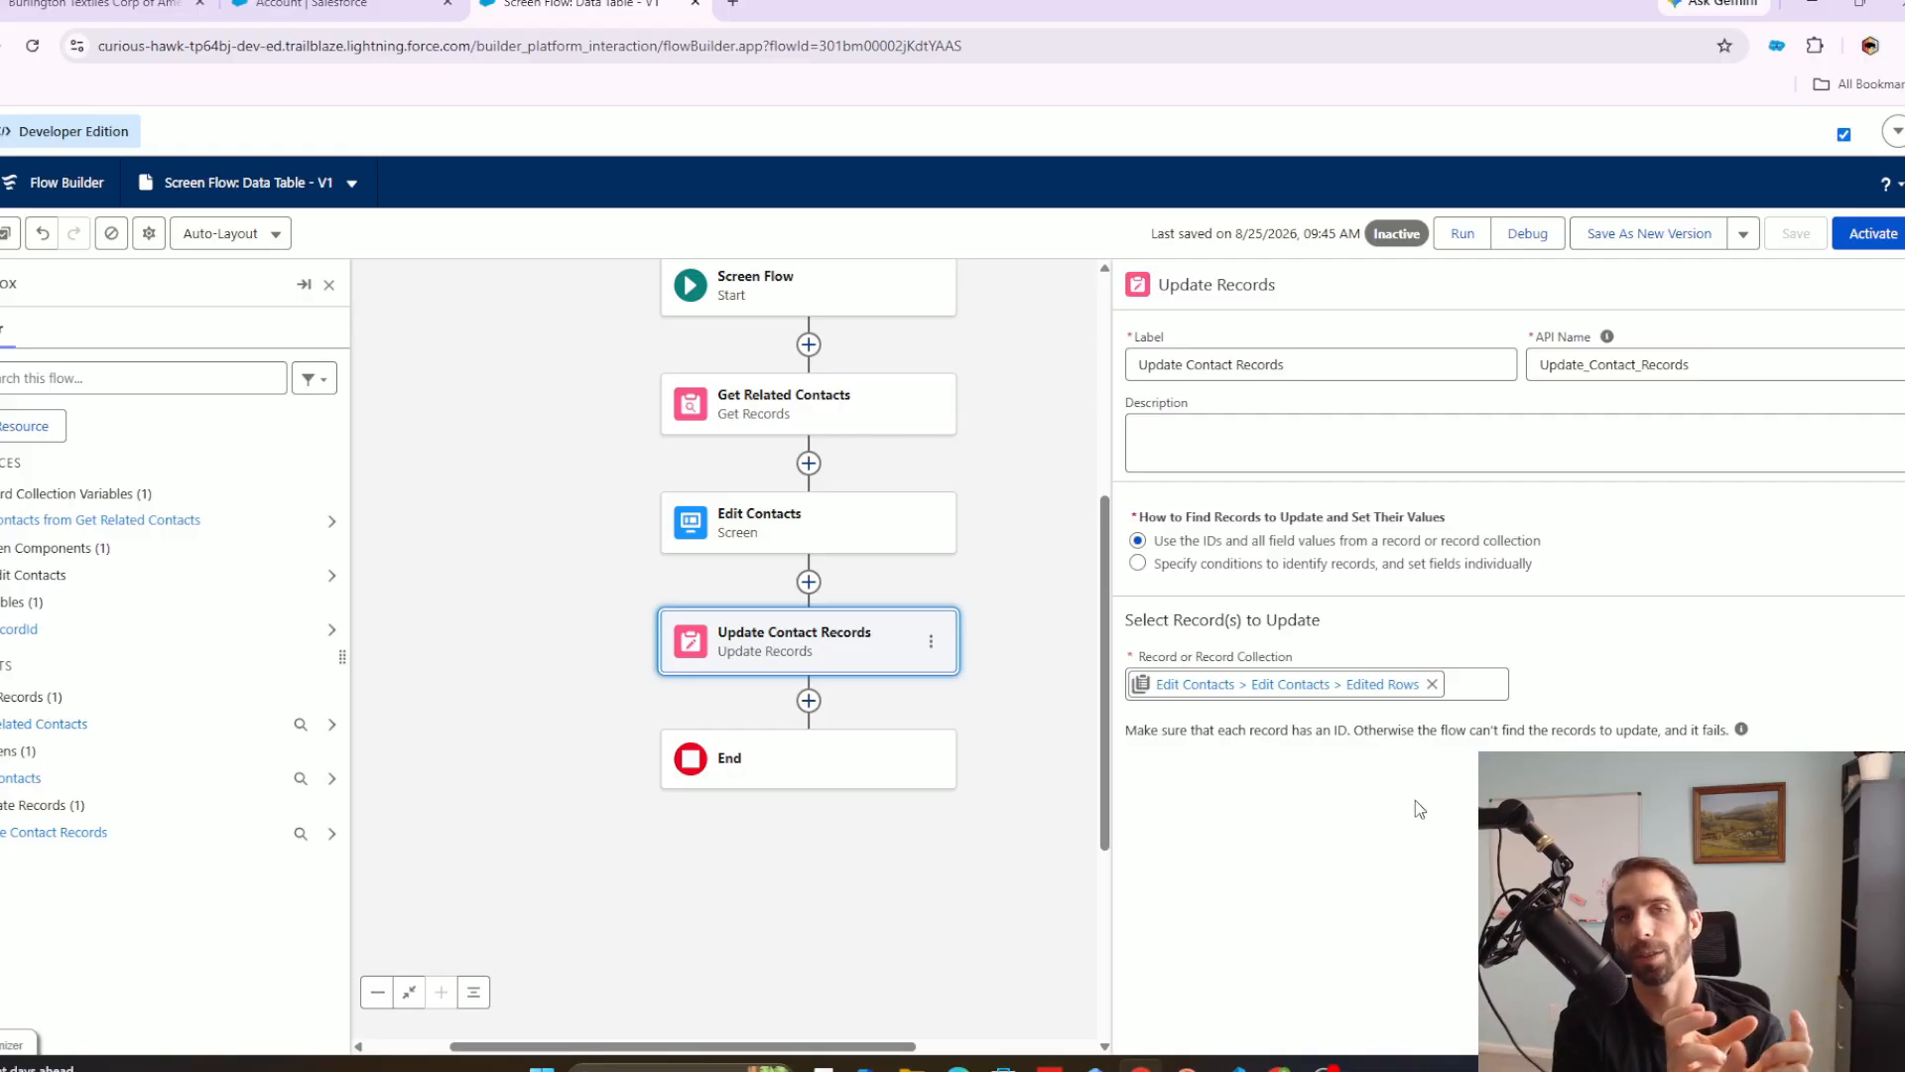
# Review the row selection mode and unique identifier of the Edit Contacts screen's data table, and save the screen and the flow.
pyautogui.click(799, 524)
pyautogui.click(799, 508)
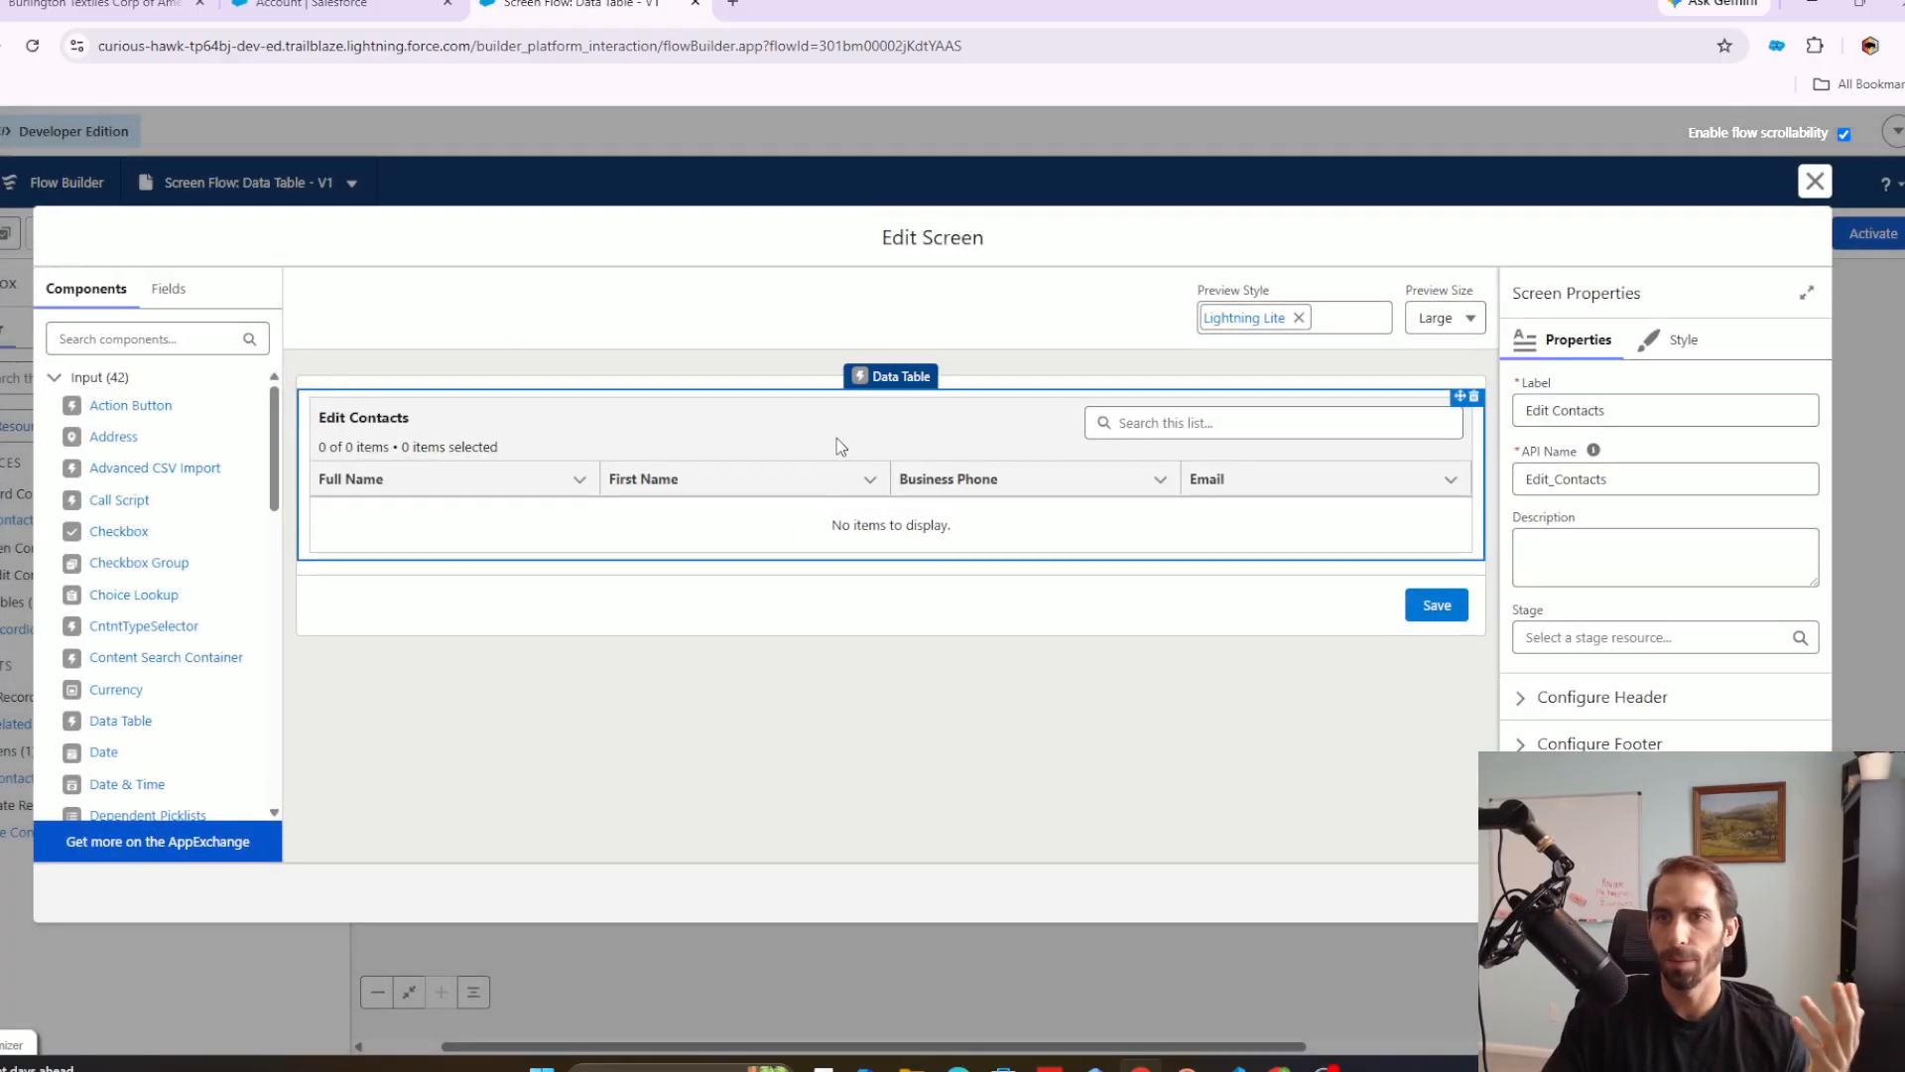
pyautogui.scroll(-1, 1748, 724)
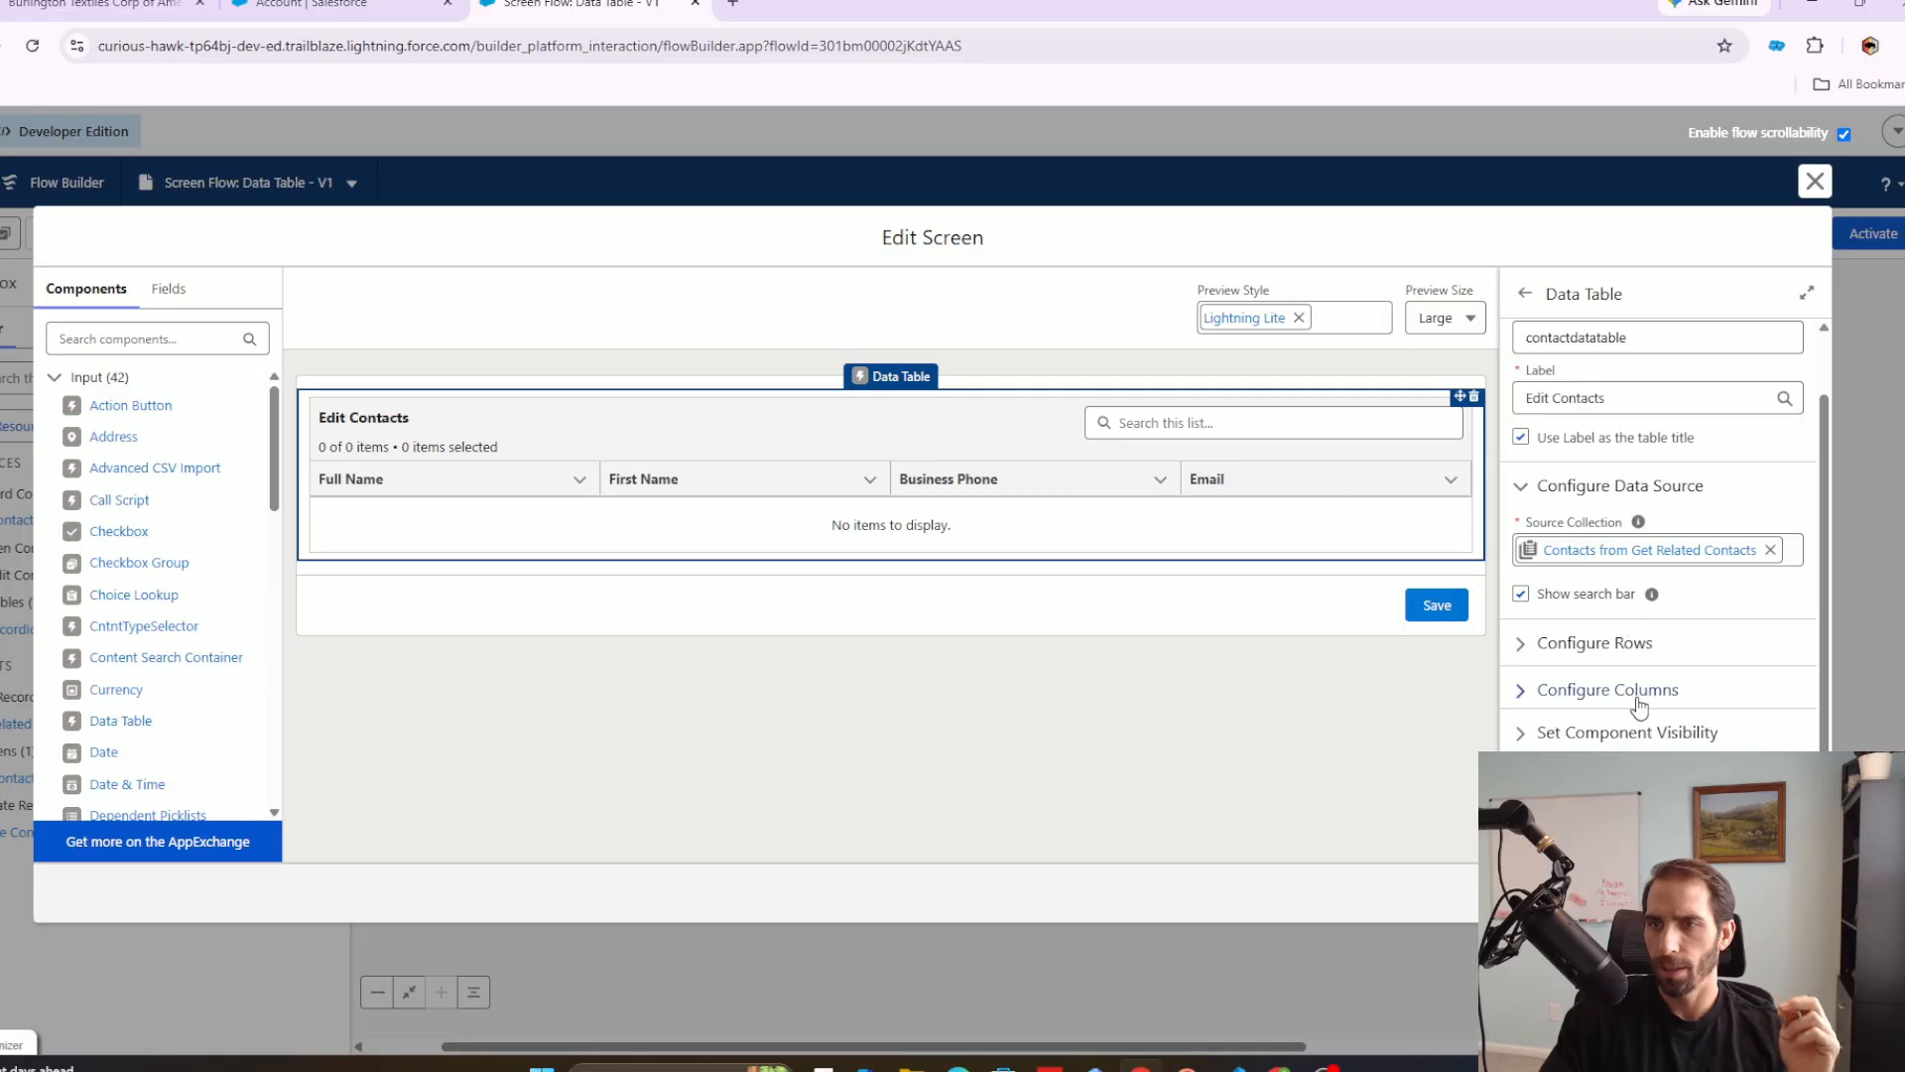
pyautogui.click(1629, 645)
pyautogui.scroll(-2, 1637, 679)
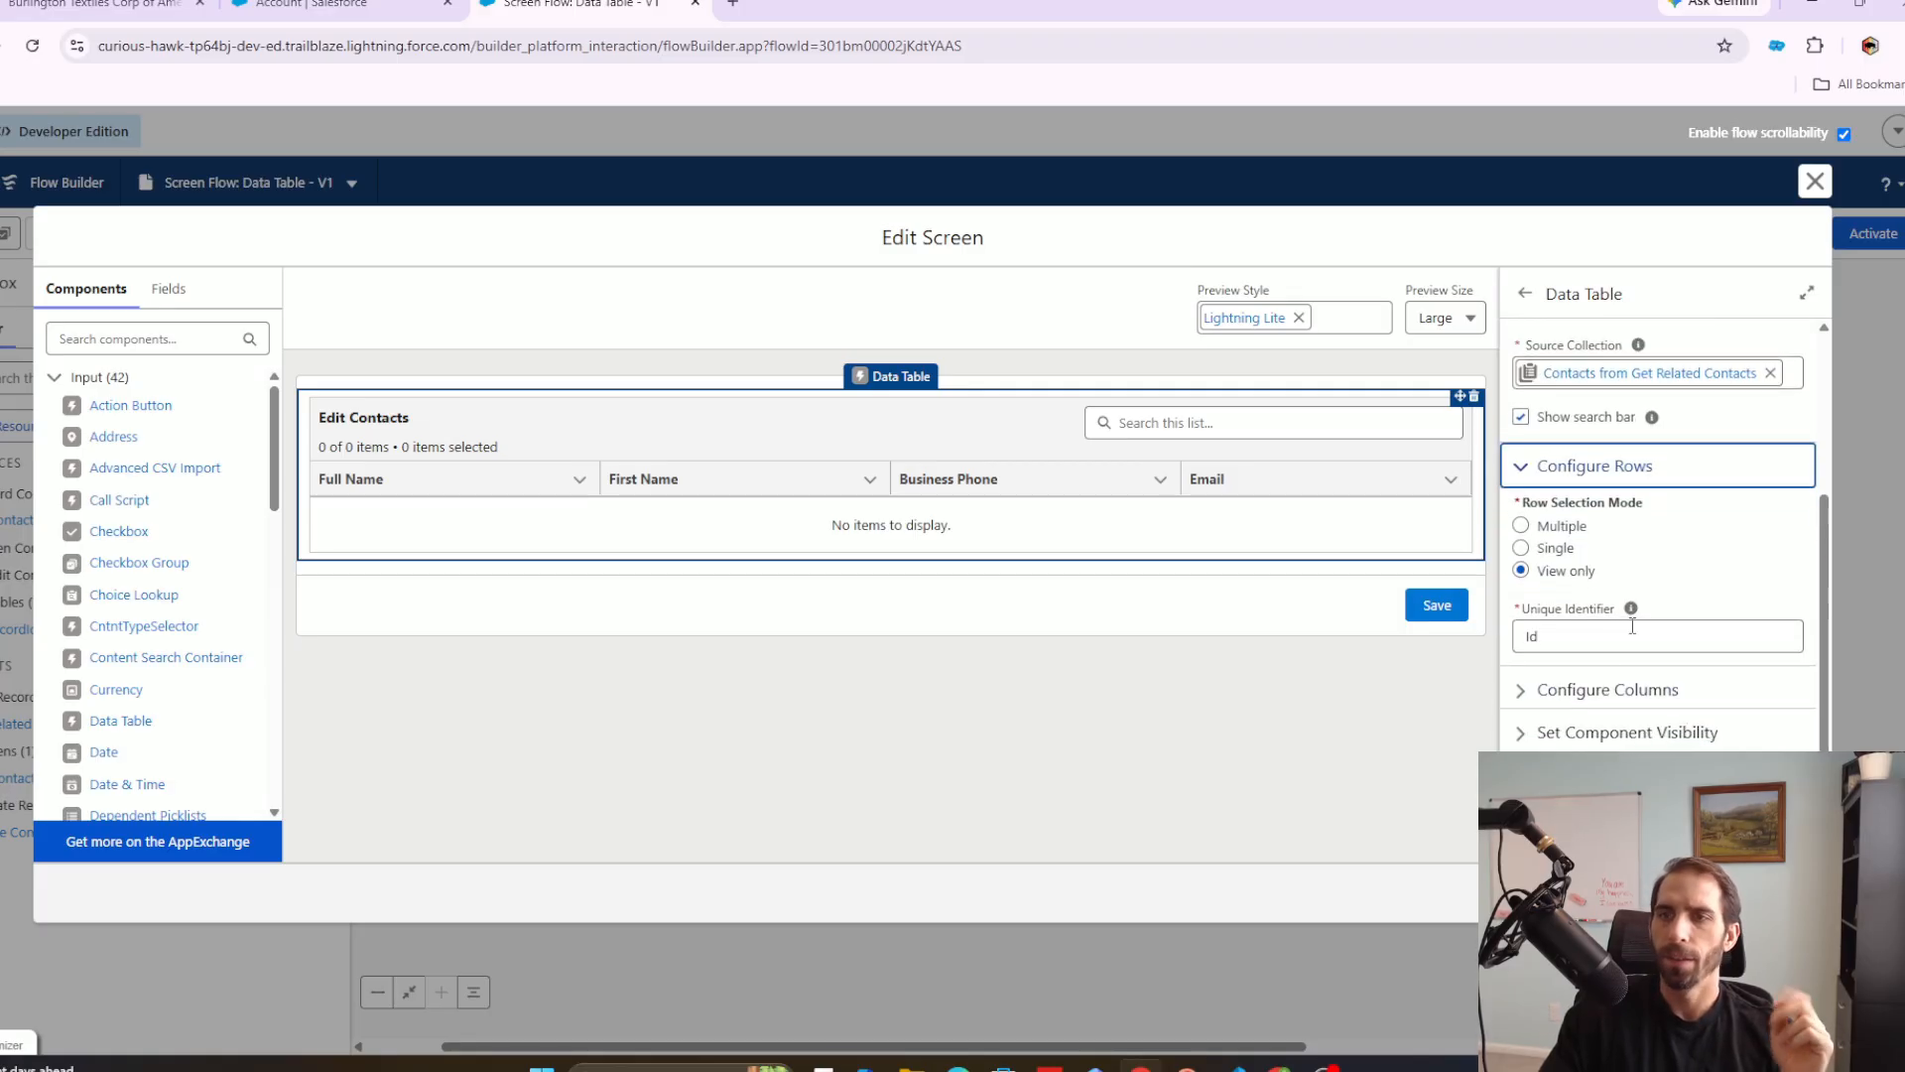
pyautogui.moveTo(1633, 615)
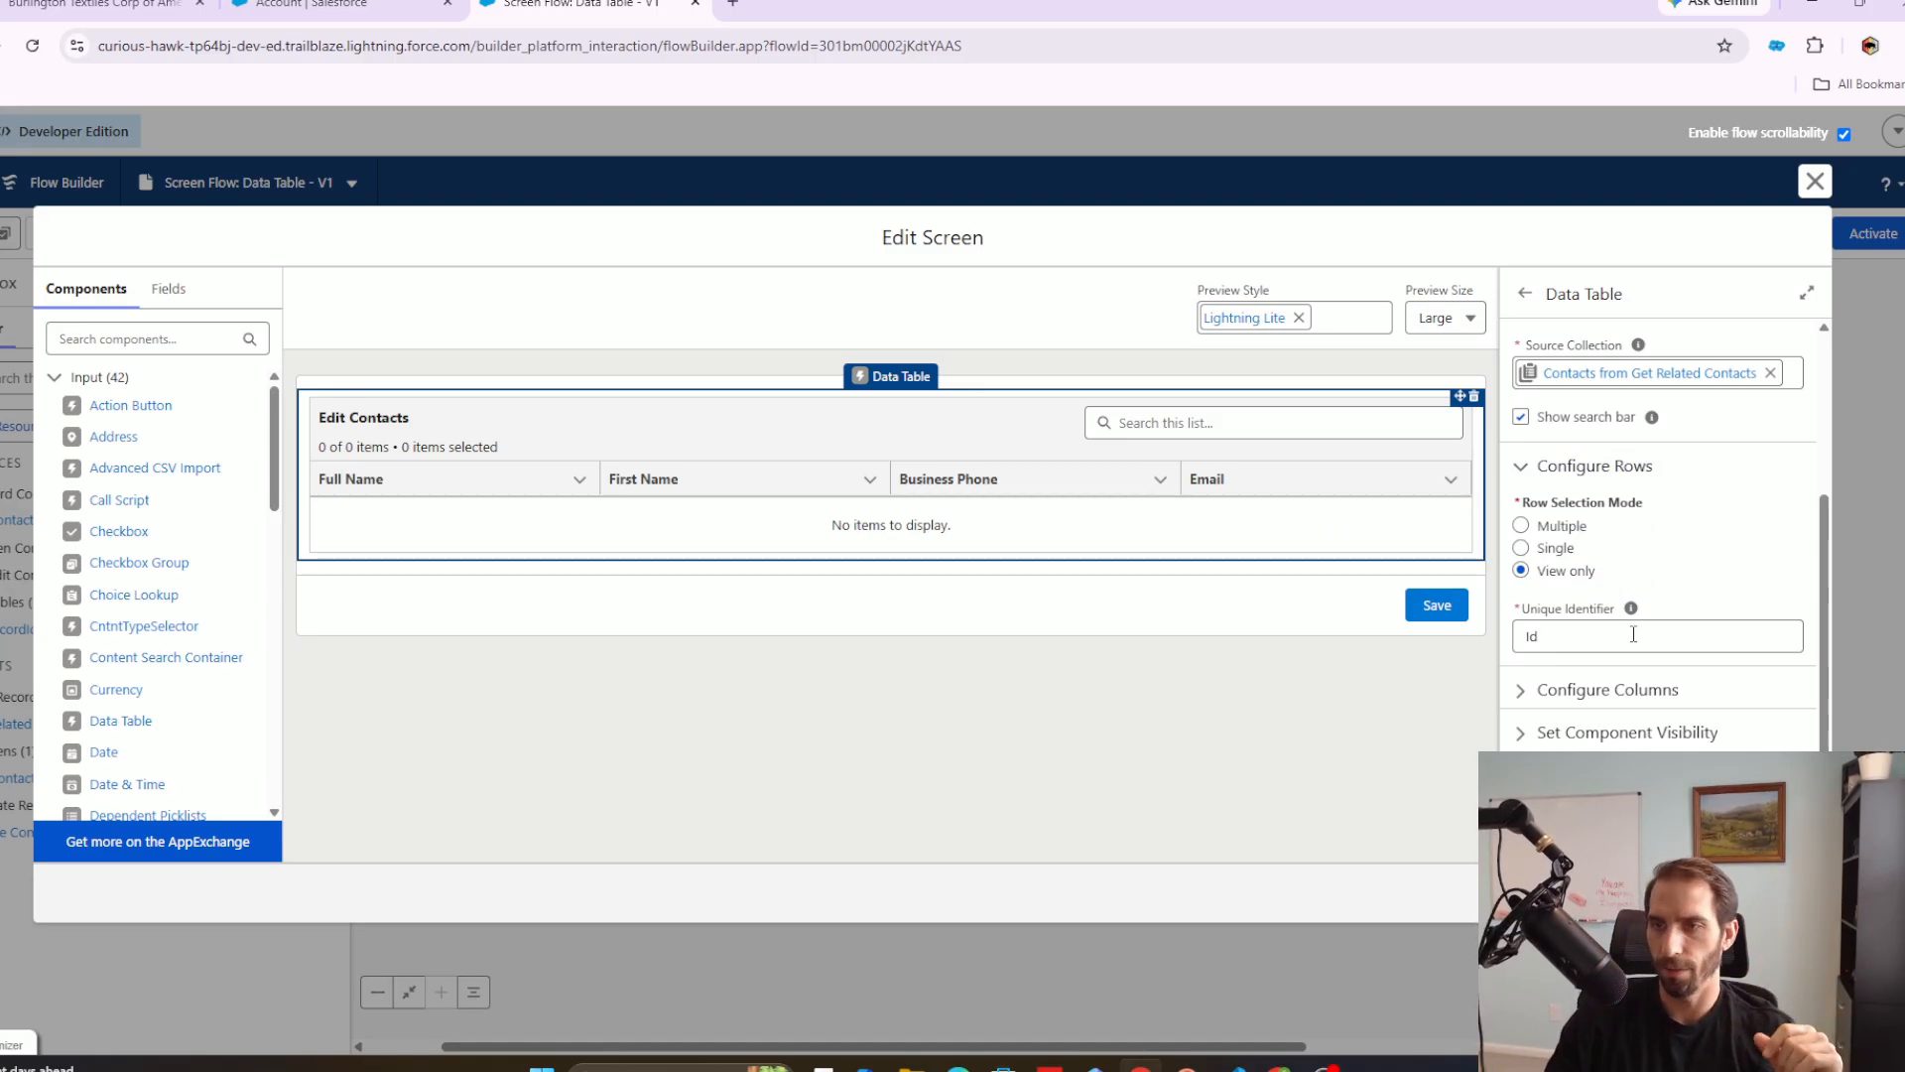
pyautogui.click(1786, 892)
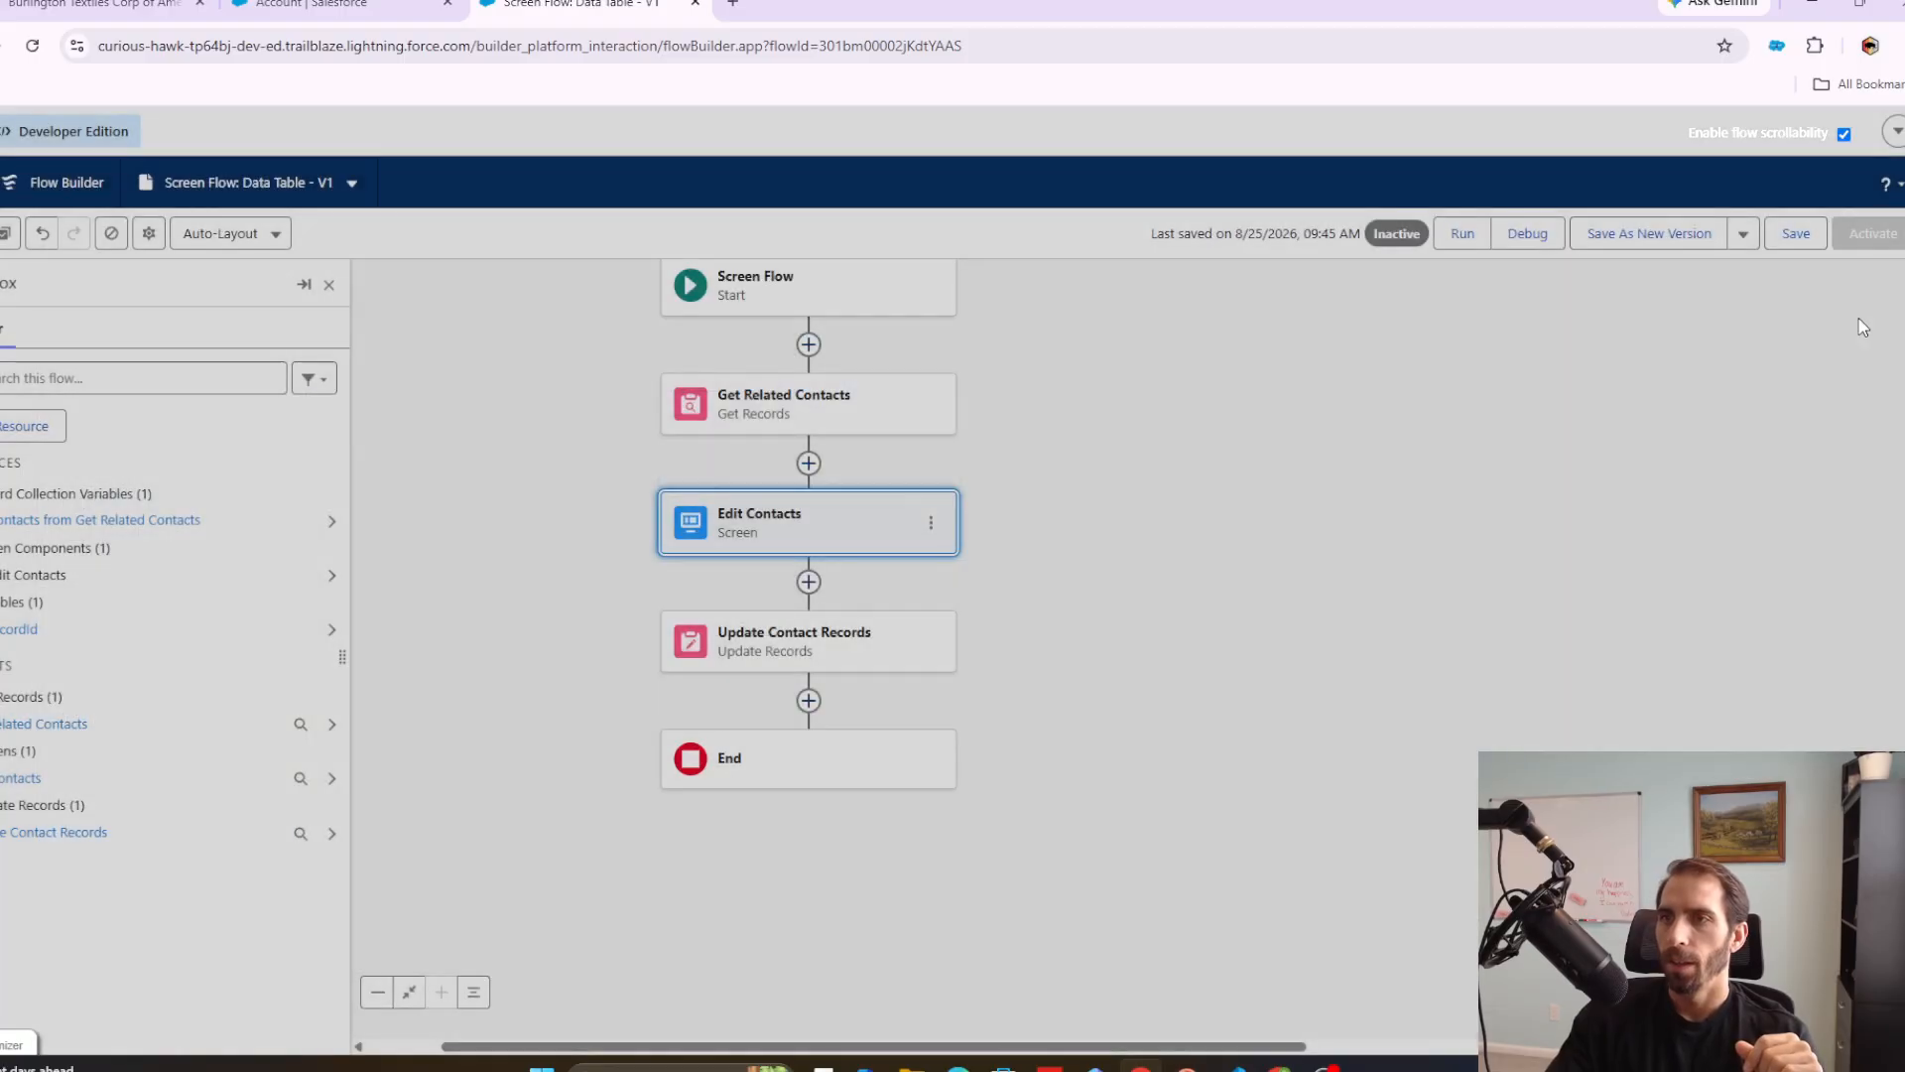
pyautogui.click(1791, 234)
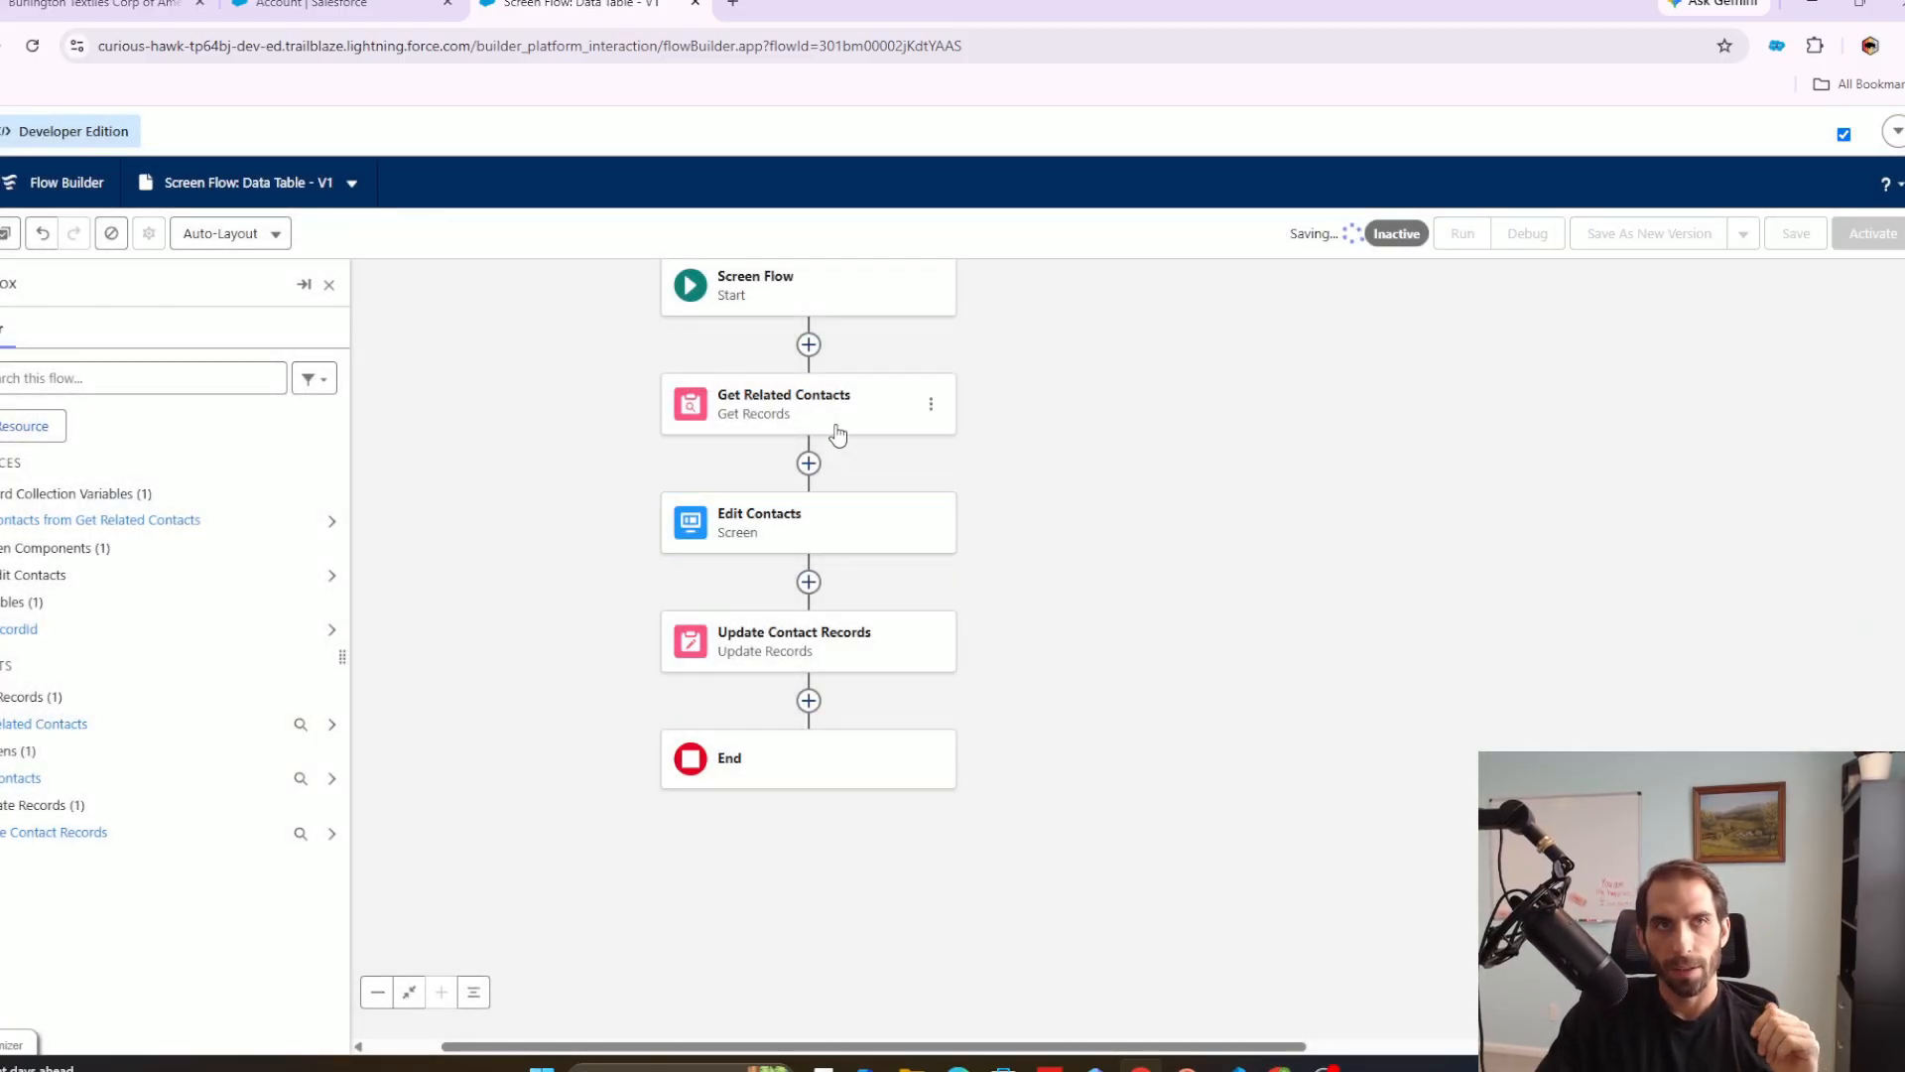
# Highlight the record ID in the web address of the Burlington Textiles Corp of America account page.
pyautogui.click(99, 4)
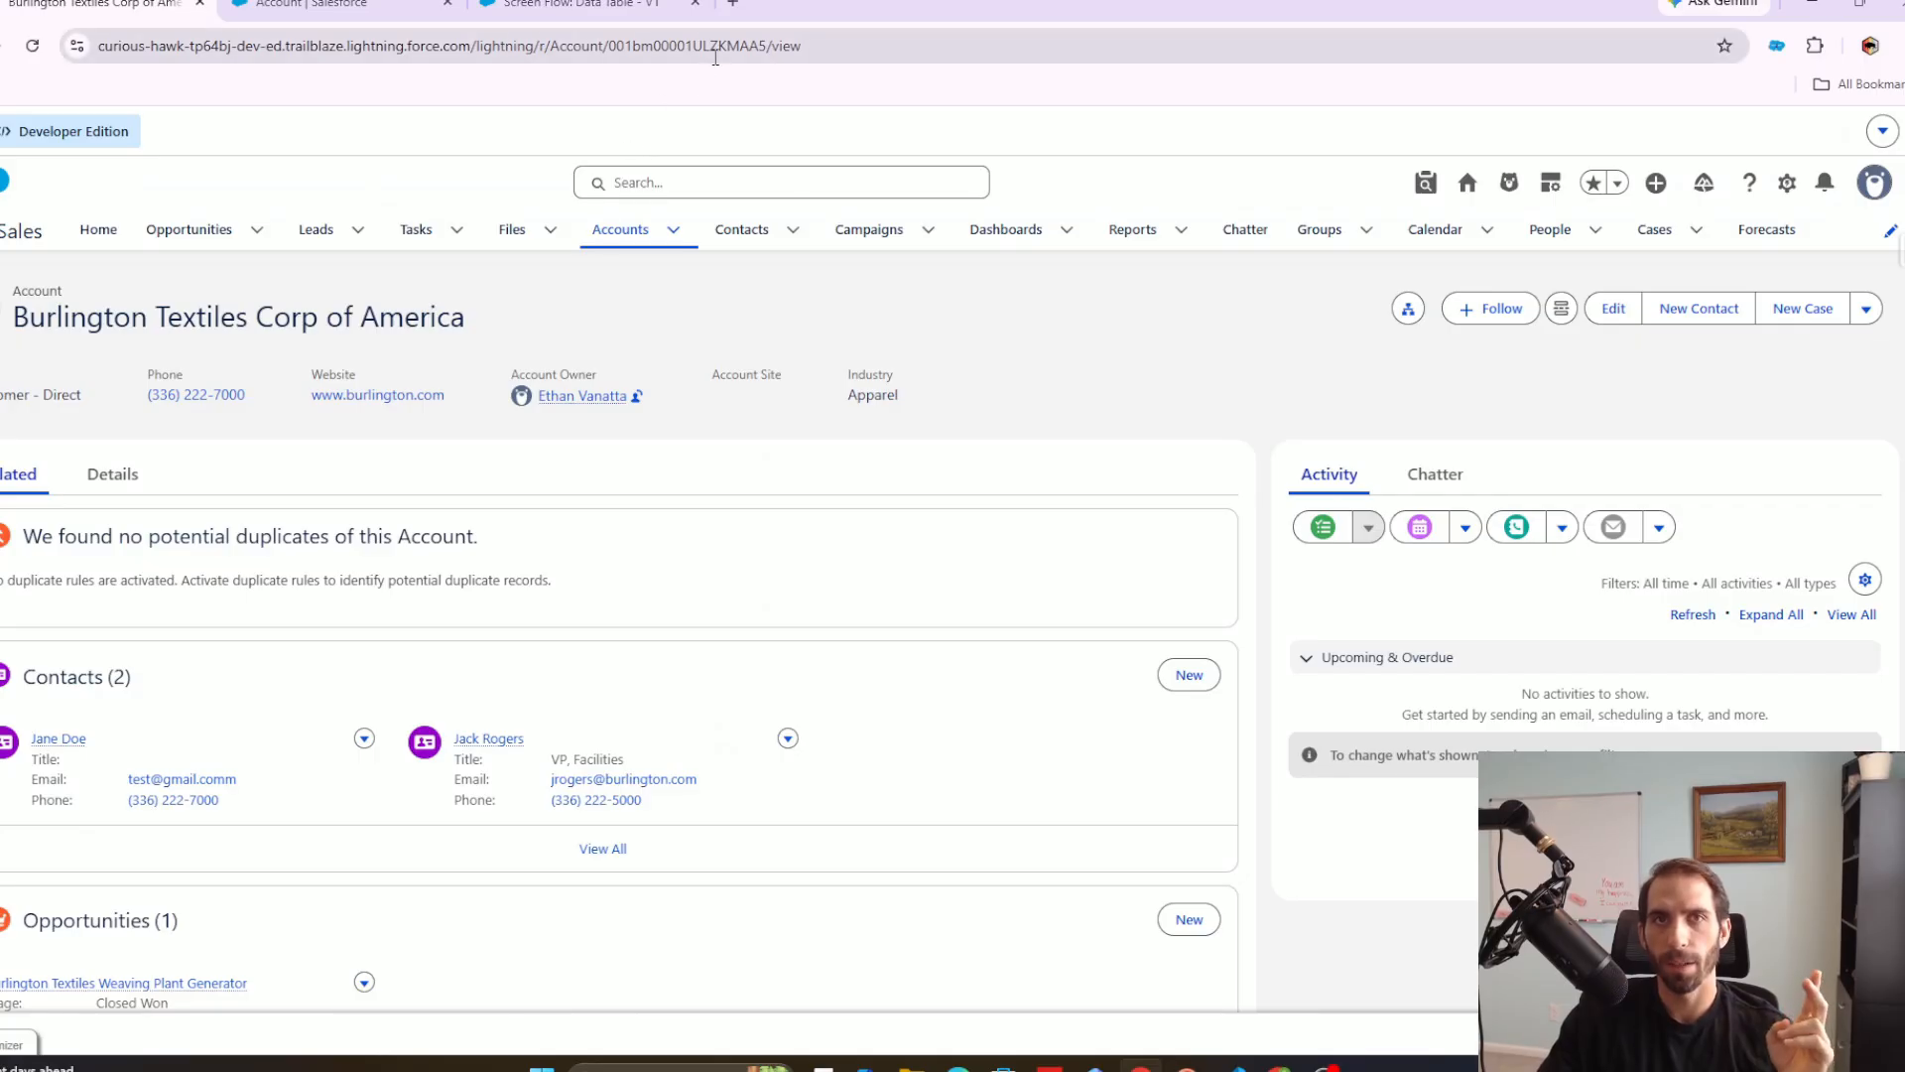
pyautogui.doubleClick(696, 46)
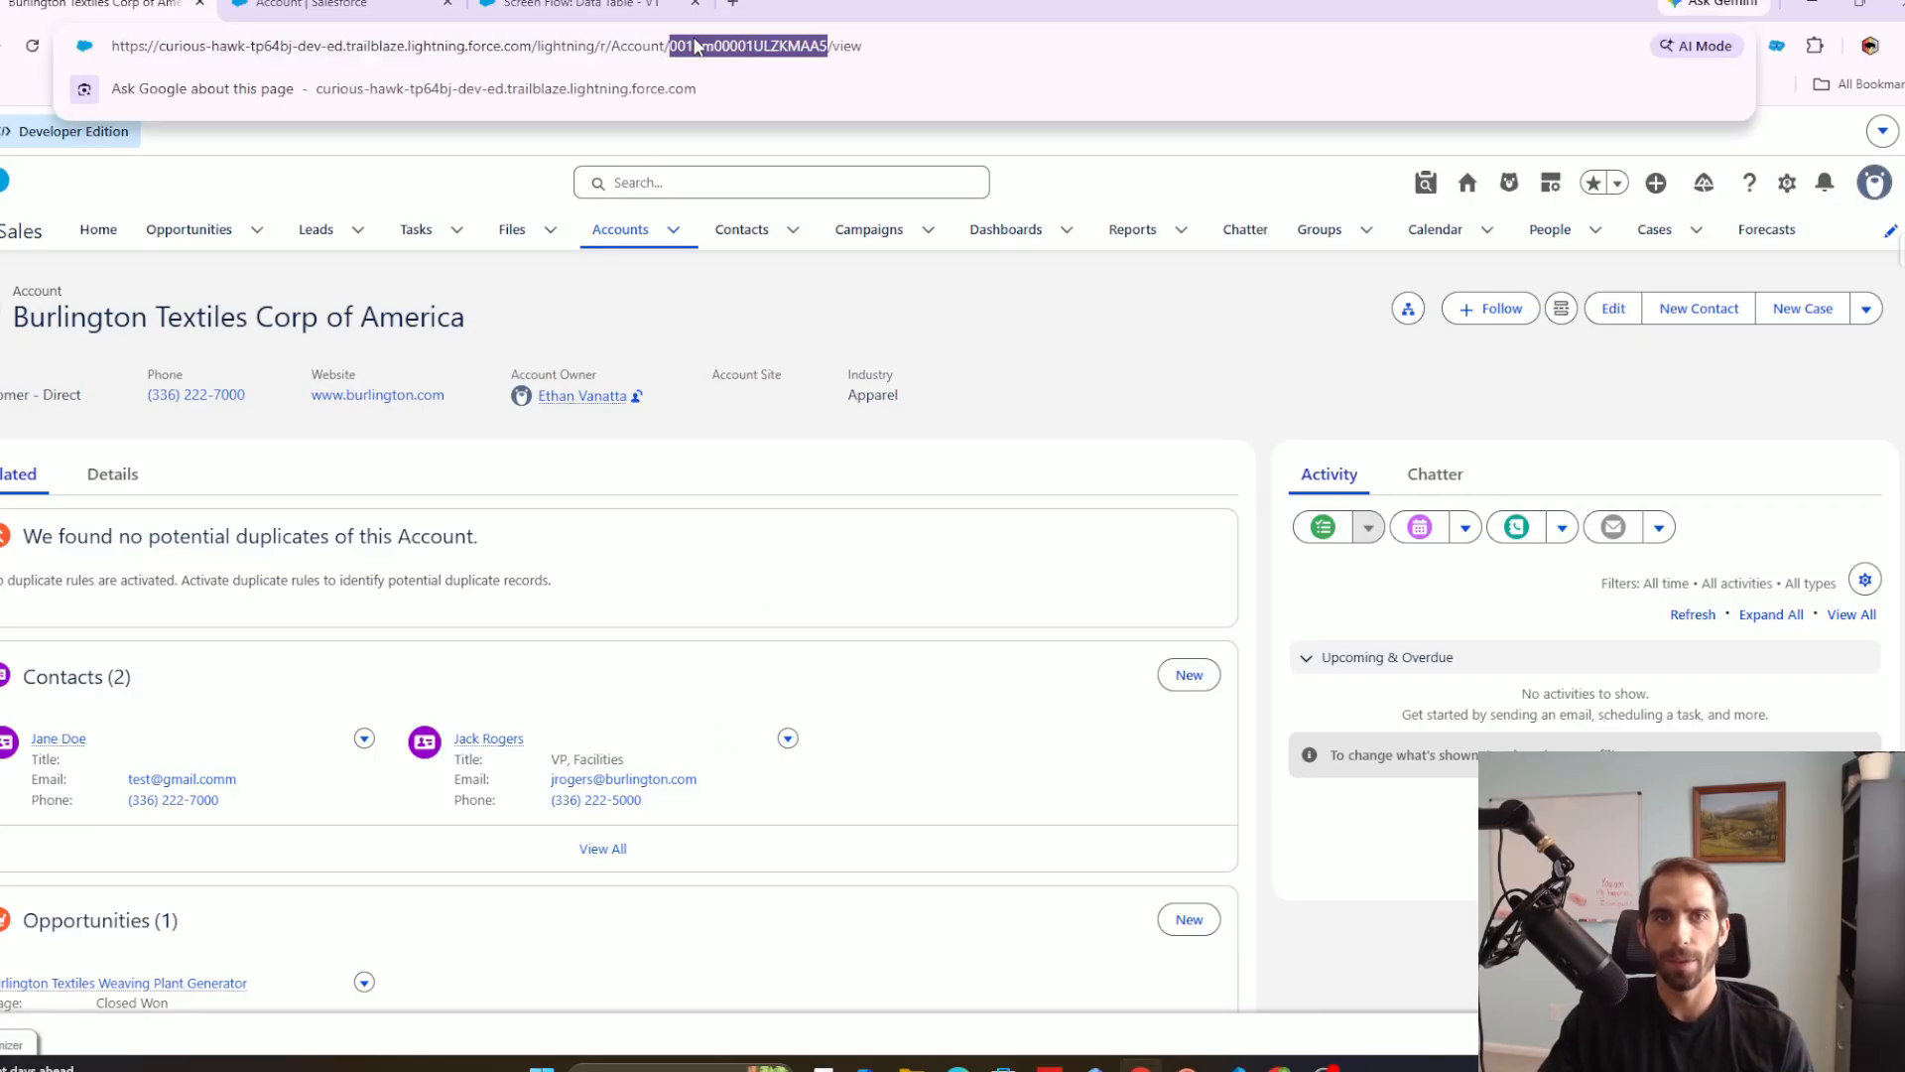
pyautogui.click(513, 167)
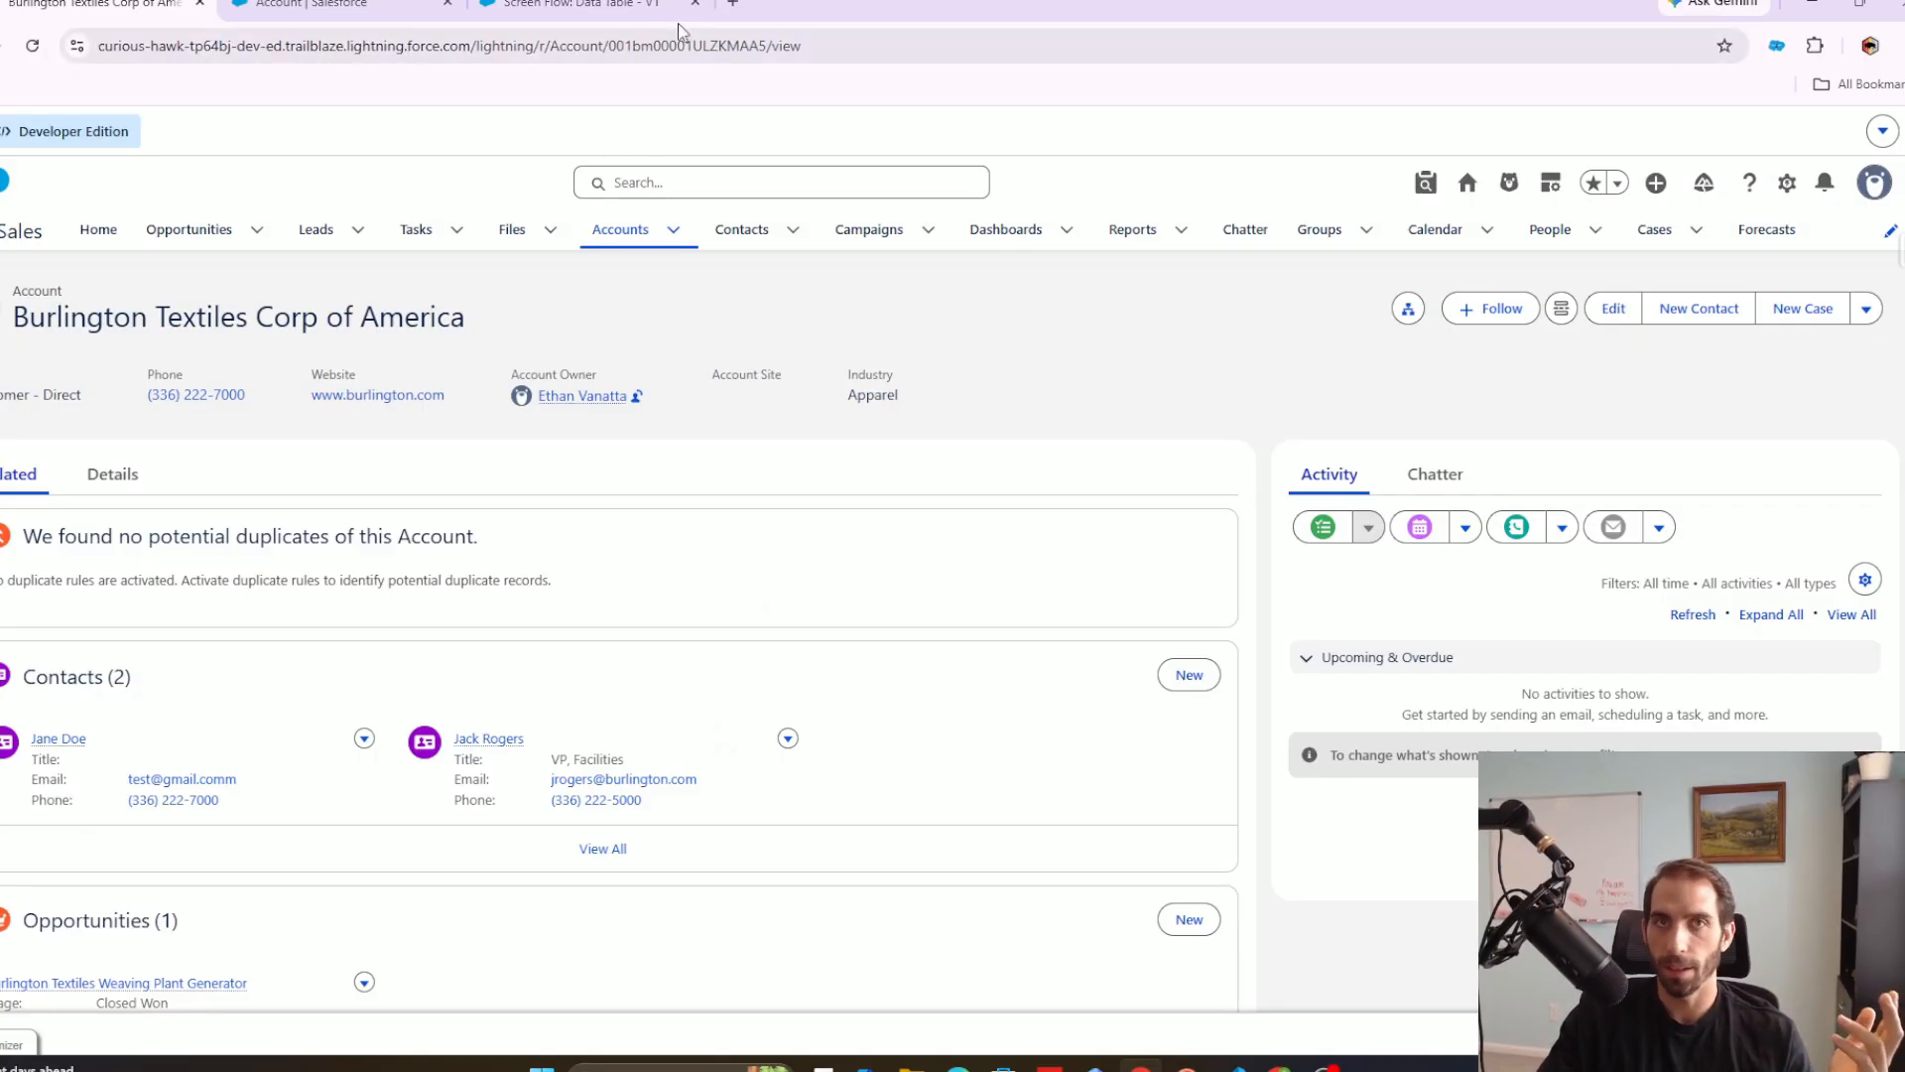
# Debug the flow with the account's record ID as input and expand the Get Related Contacts details in the debug log.
pyautogui.click(595, 6)
pyautogui.click(1527, 233)
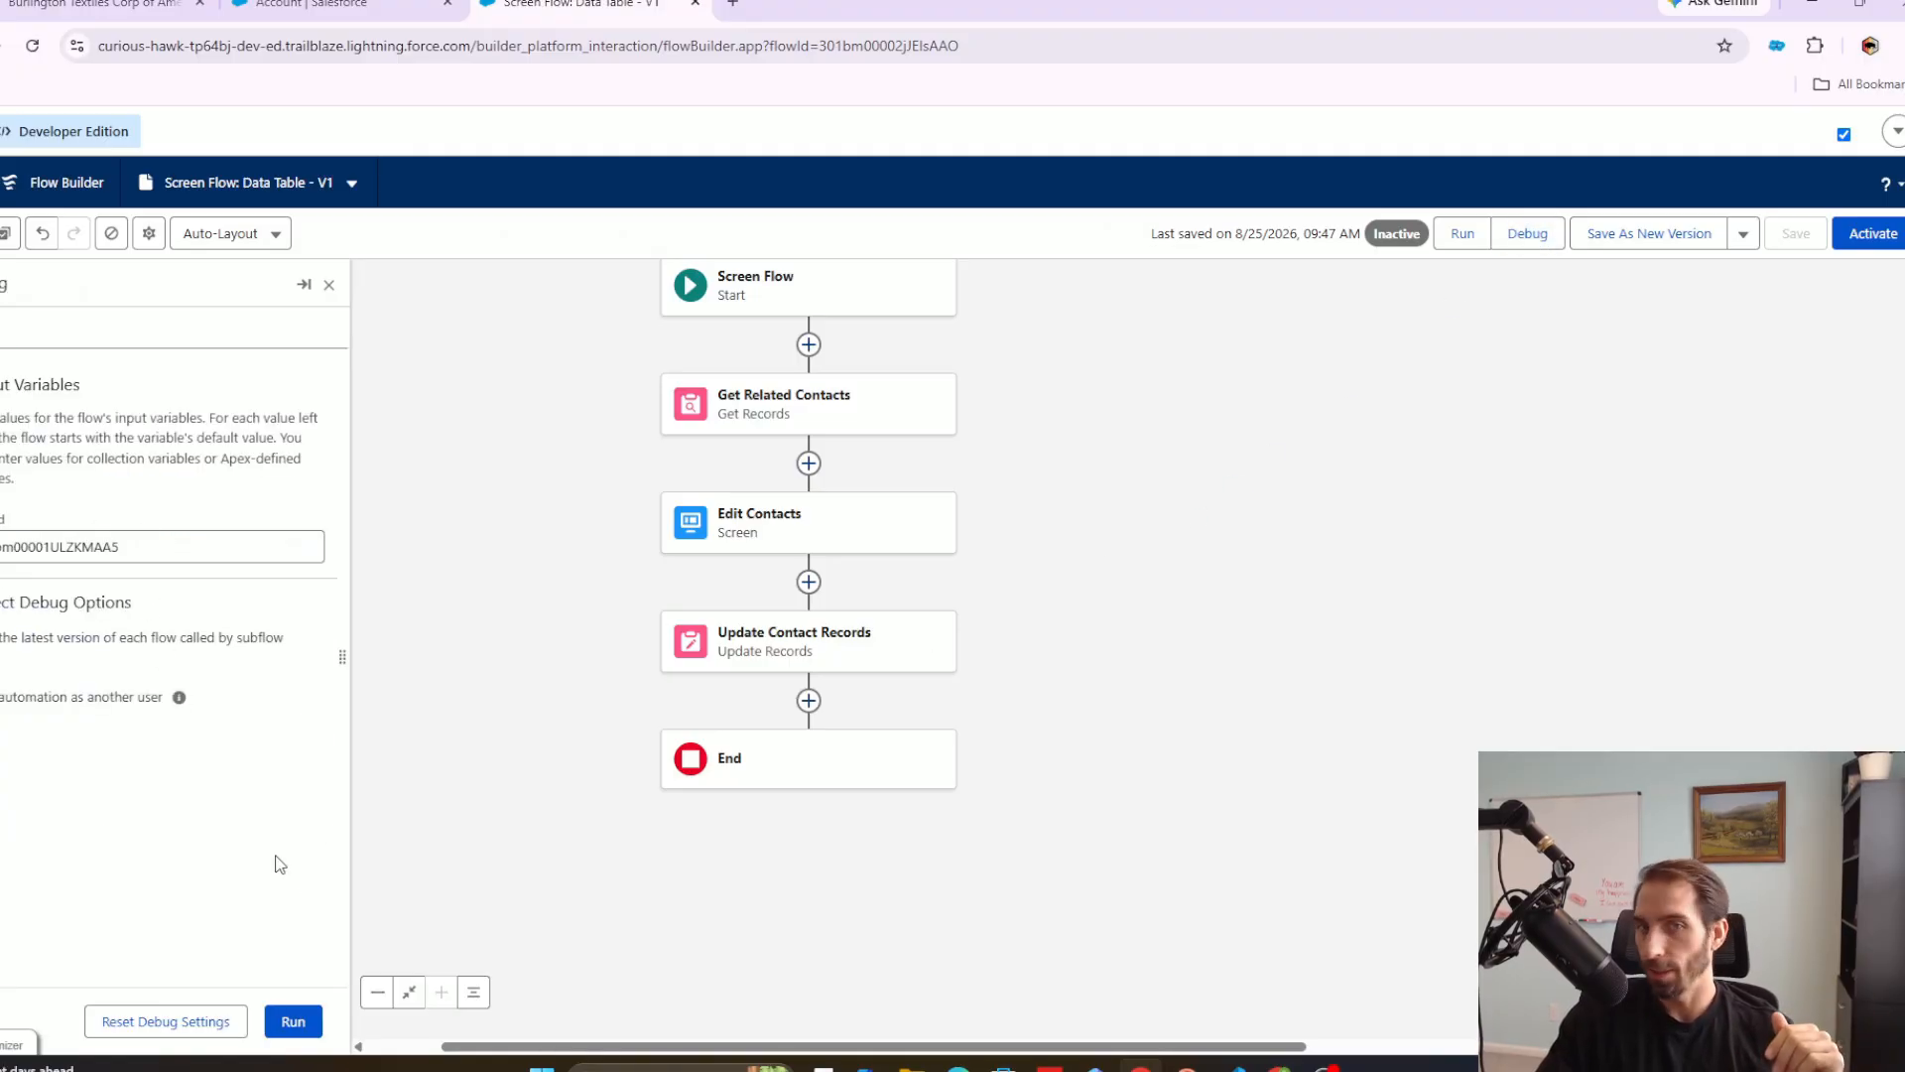
pyautogui.click(293, 1021)
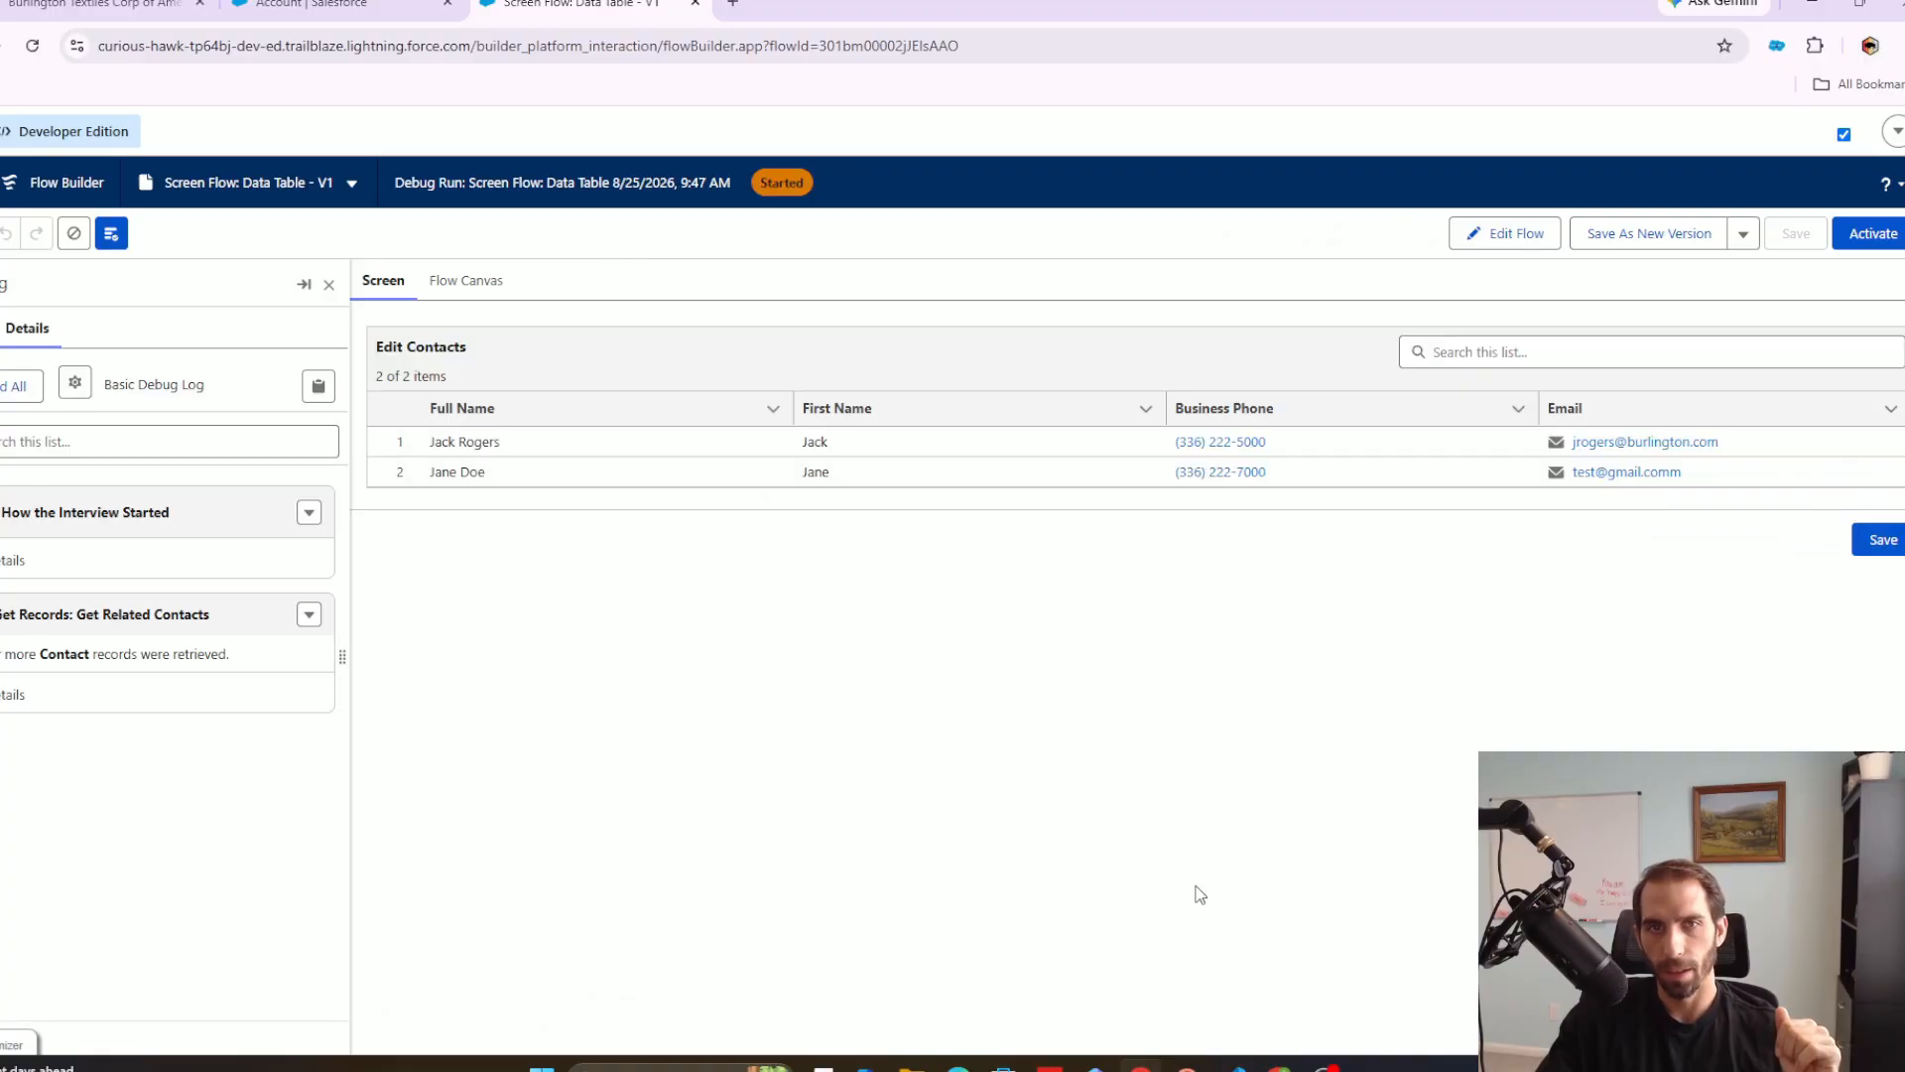
pyautogui.click(75, 697)
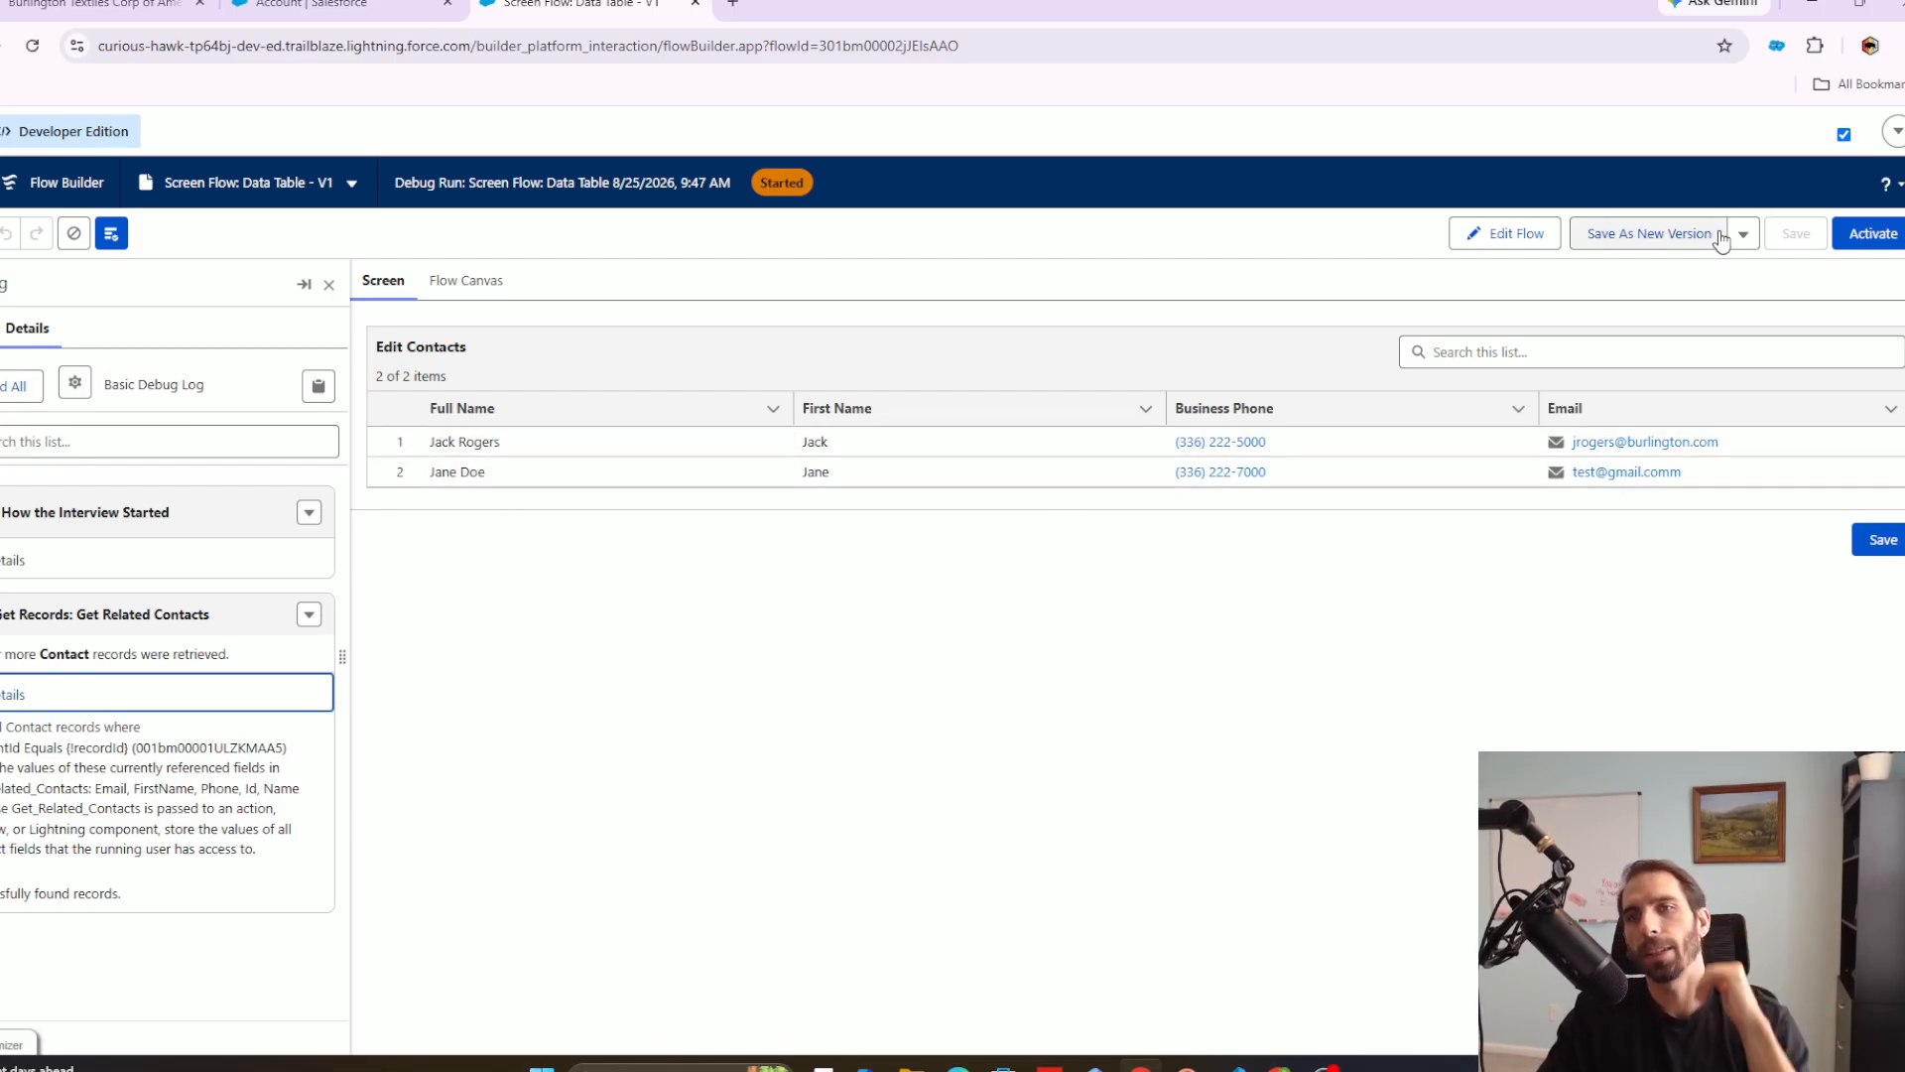
# Search the Edit Contacts table for 7000 and clear the search.
pyautogui.click(1571, 350)
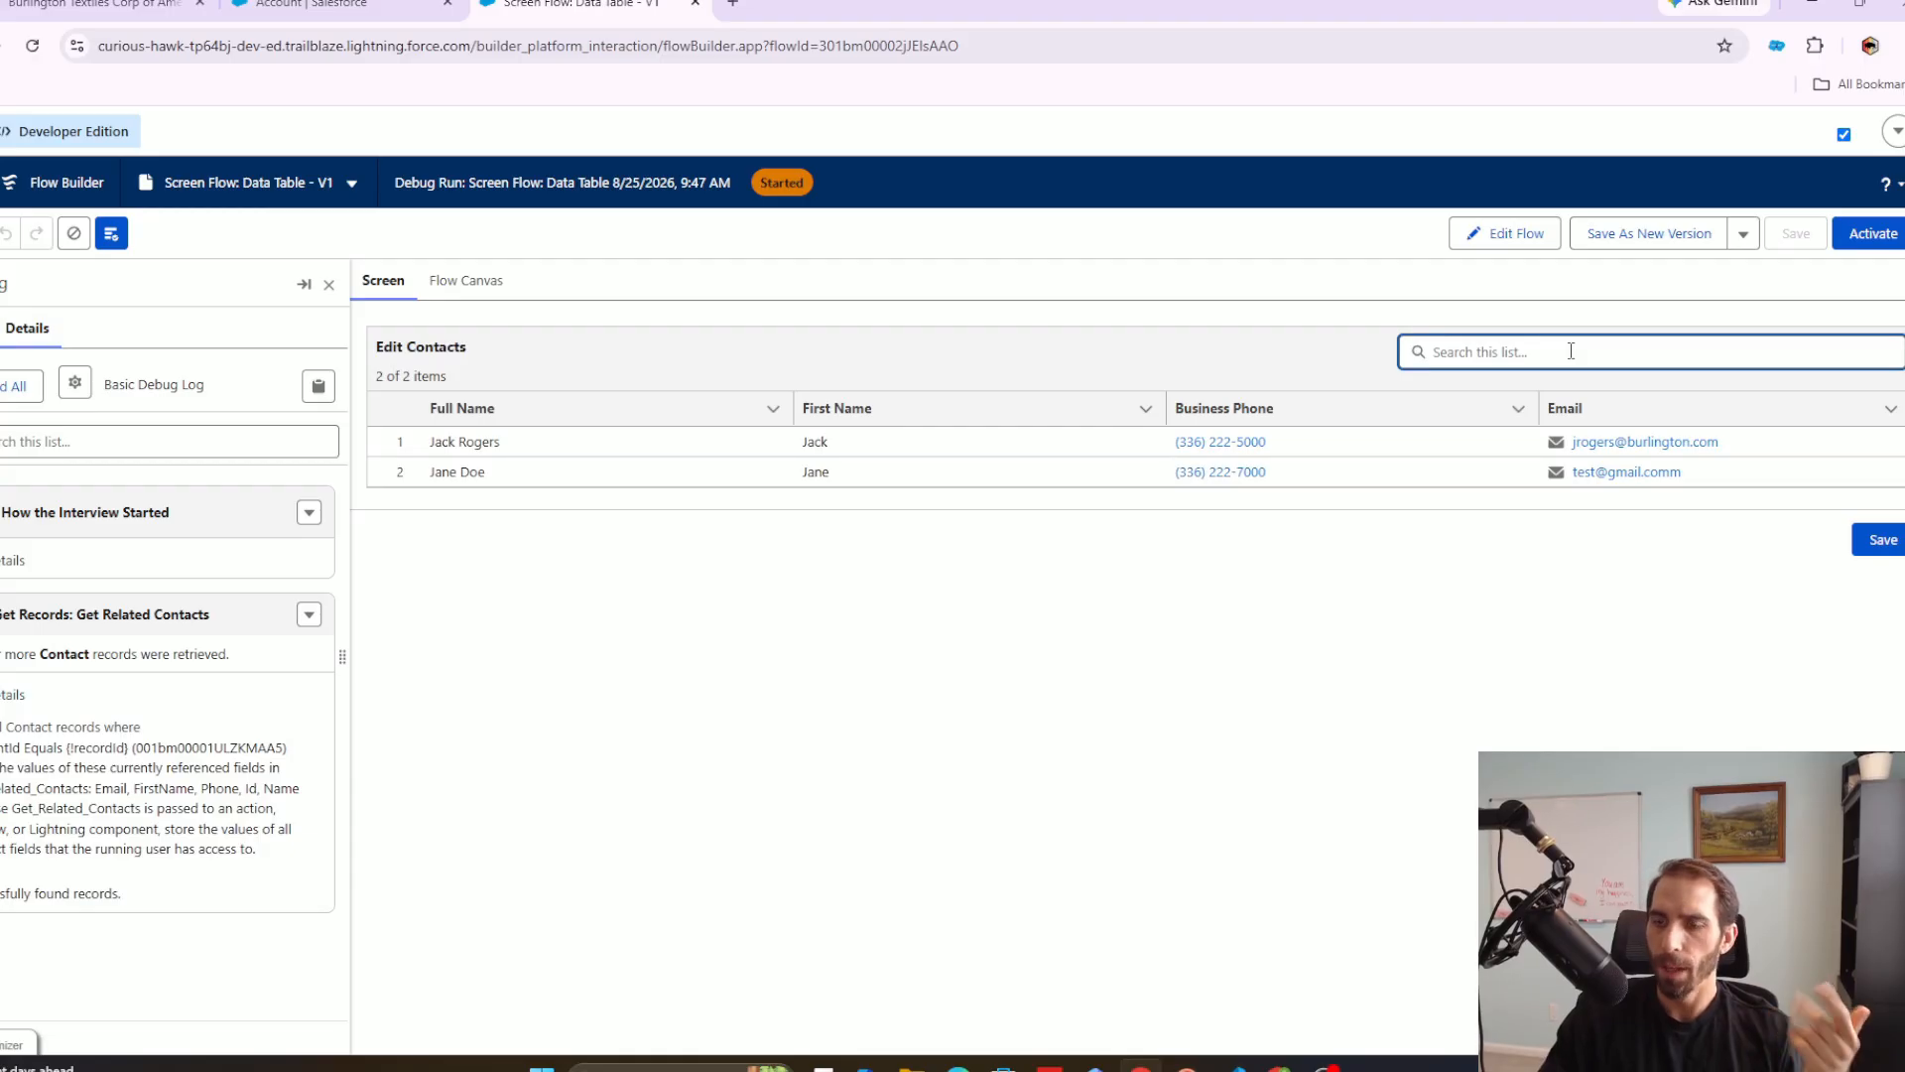
pyautogui.write('700')
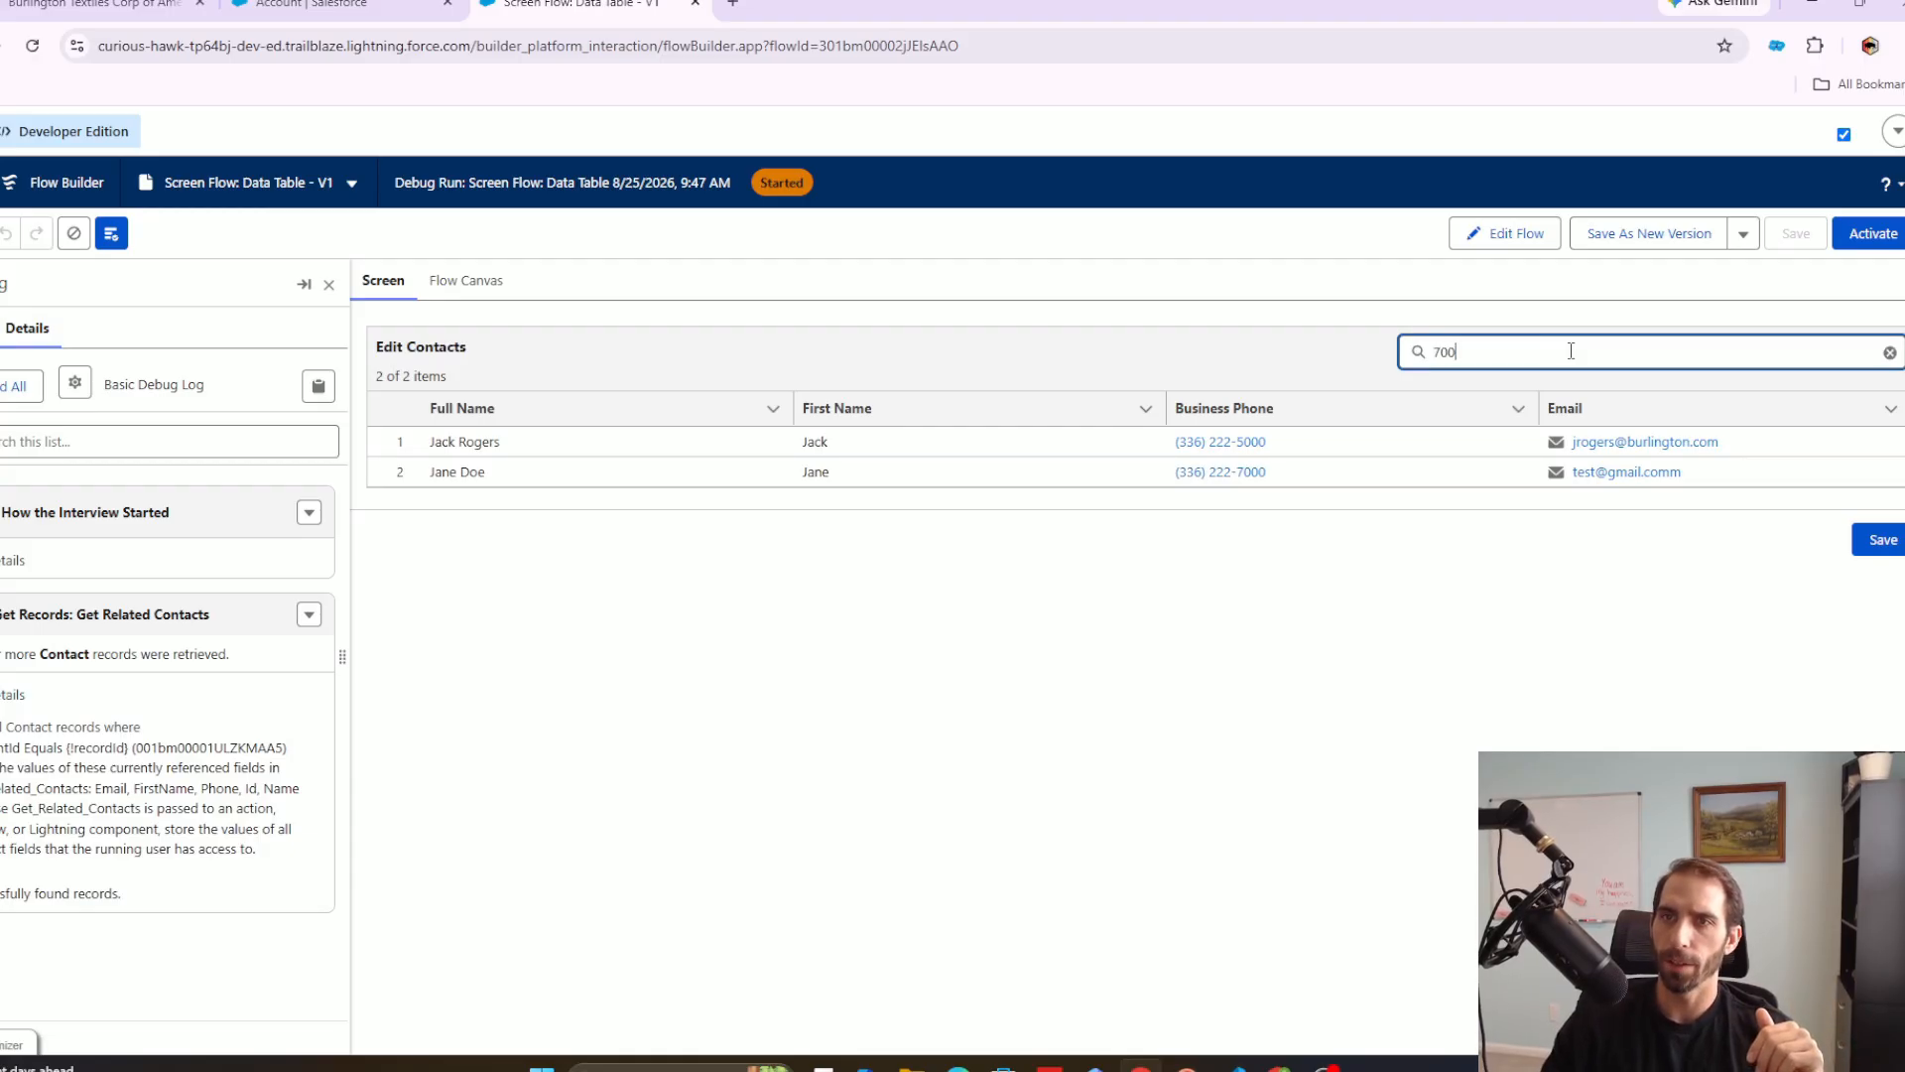
pyautogui.write('0')
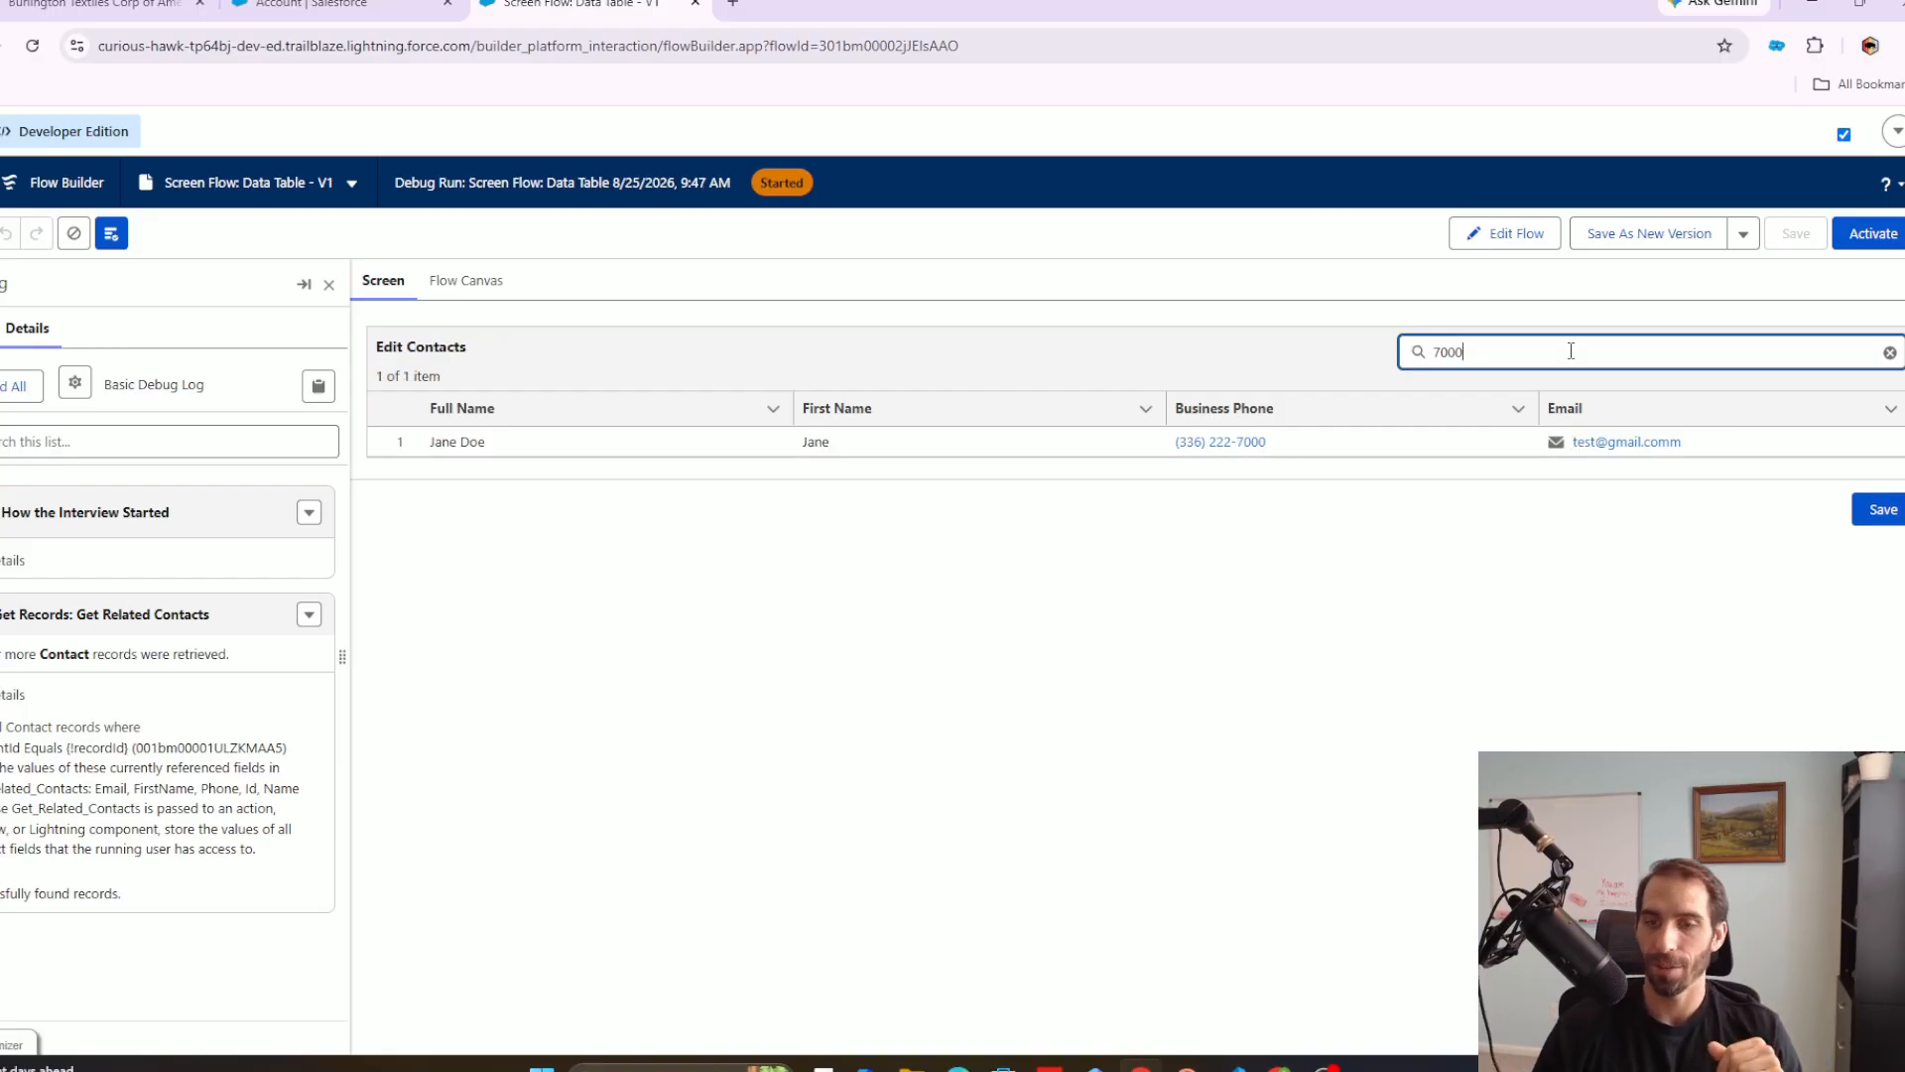
pyautogui.press('BackSpace')
pyautogui.press('BackSpace')
pyautogui.press('BackSpace')
pyautogui.press('BackSpace')
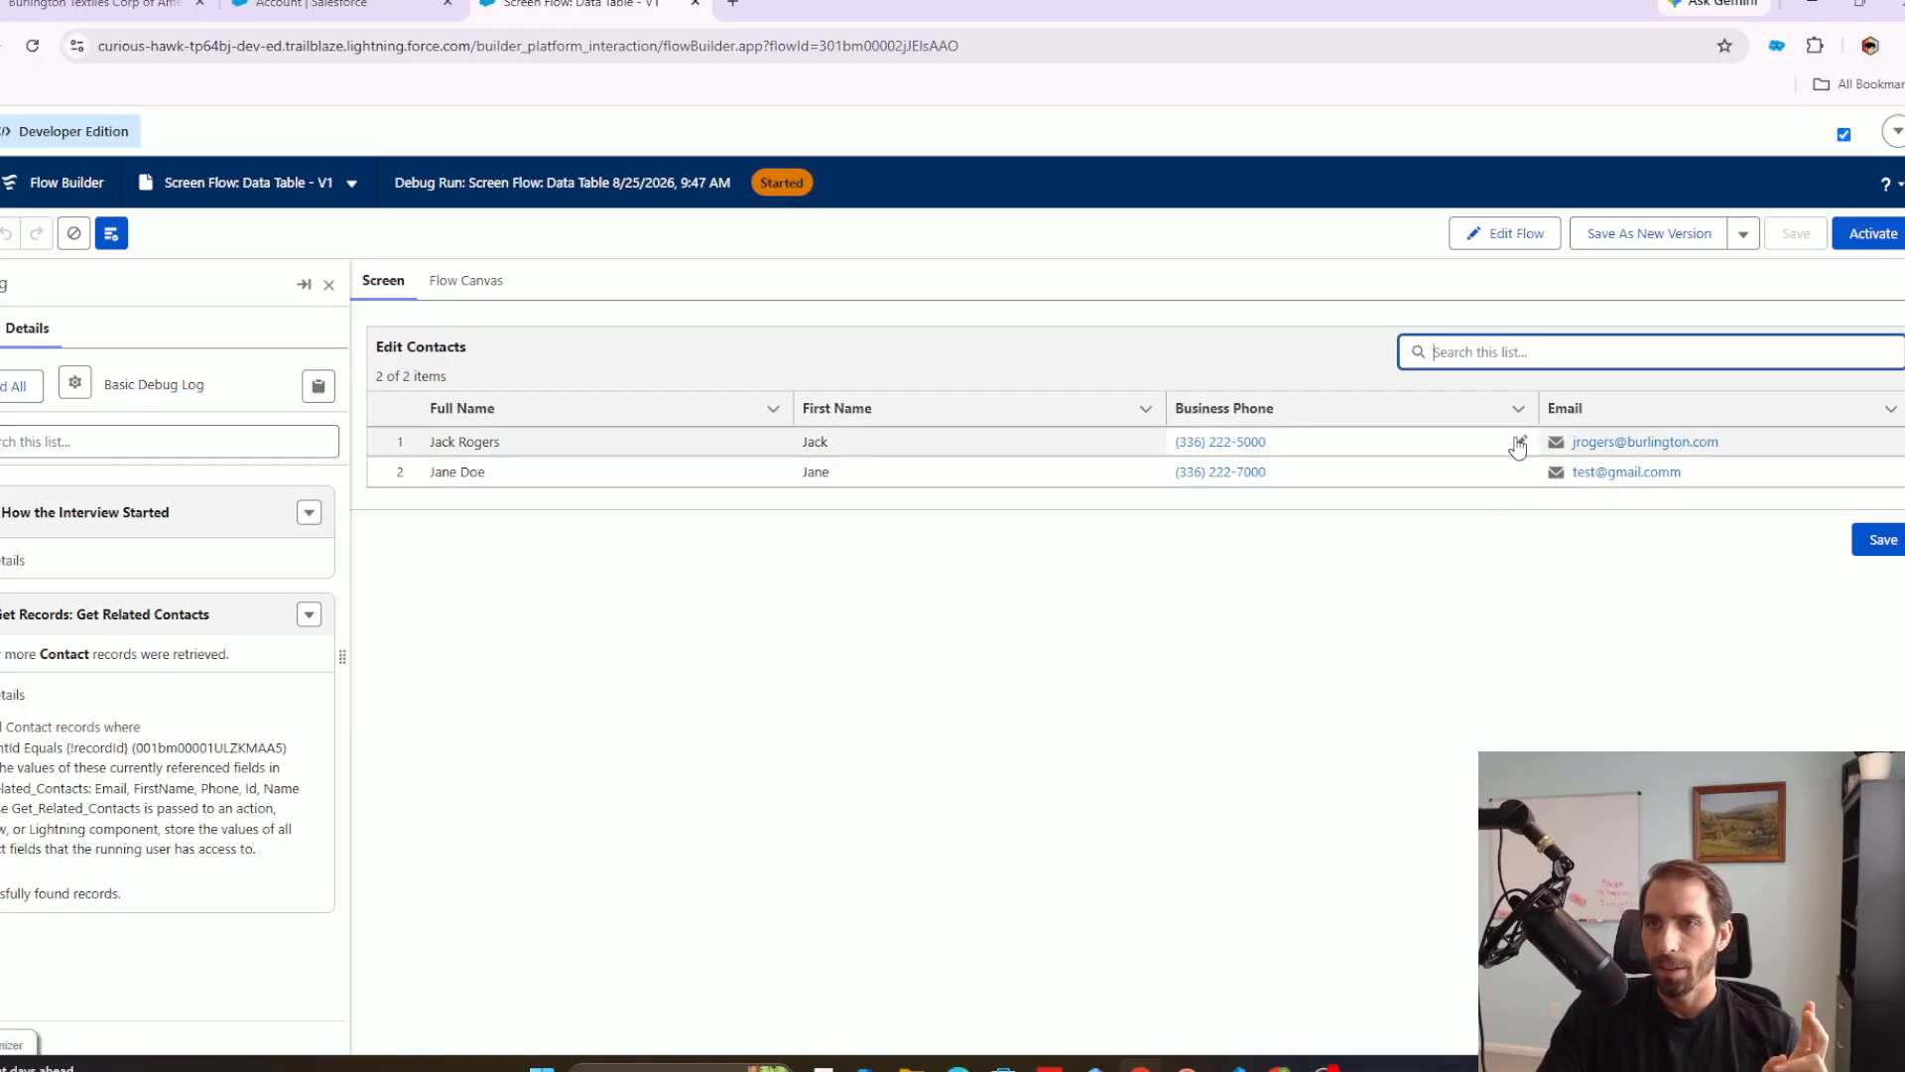
# Replace the last four digits of the business phone number of the contact in the first row.
pyautogui.click(1519, 442)
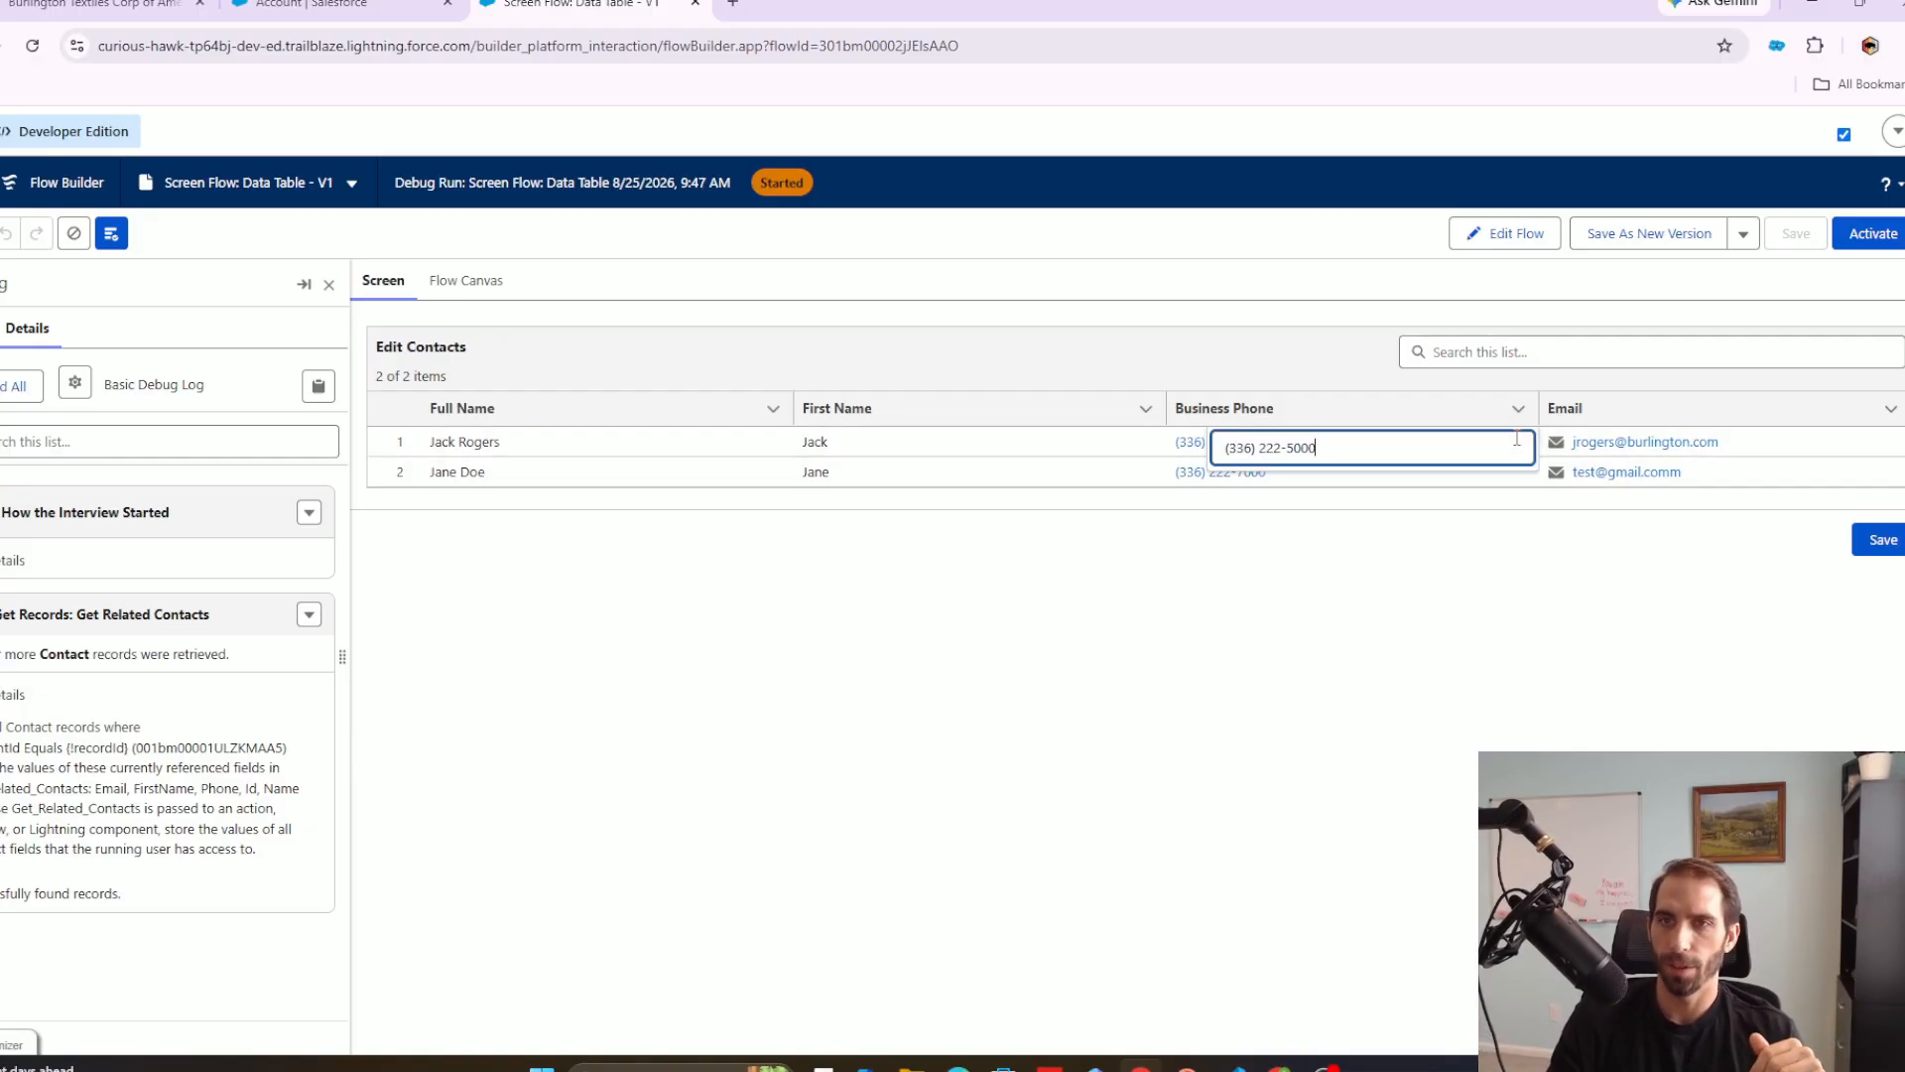
pyautogui.press('BackSpace')
pyautogui.press('BackSpace')
pyautogui.press('BackSpace')
pyautogui.press('BackSpace')
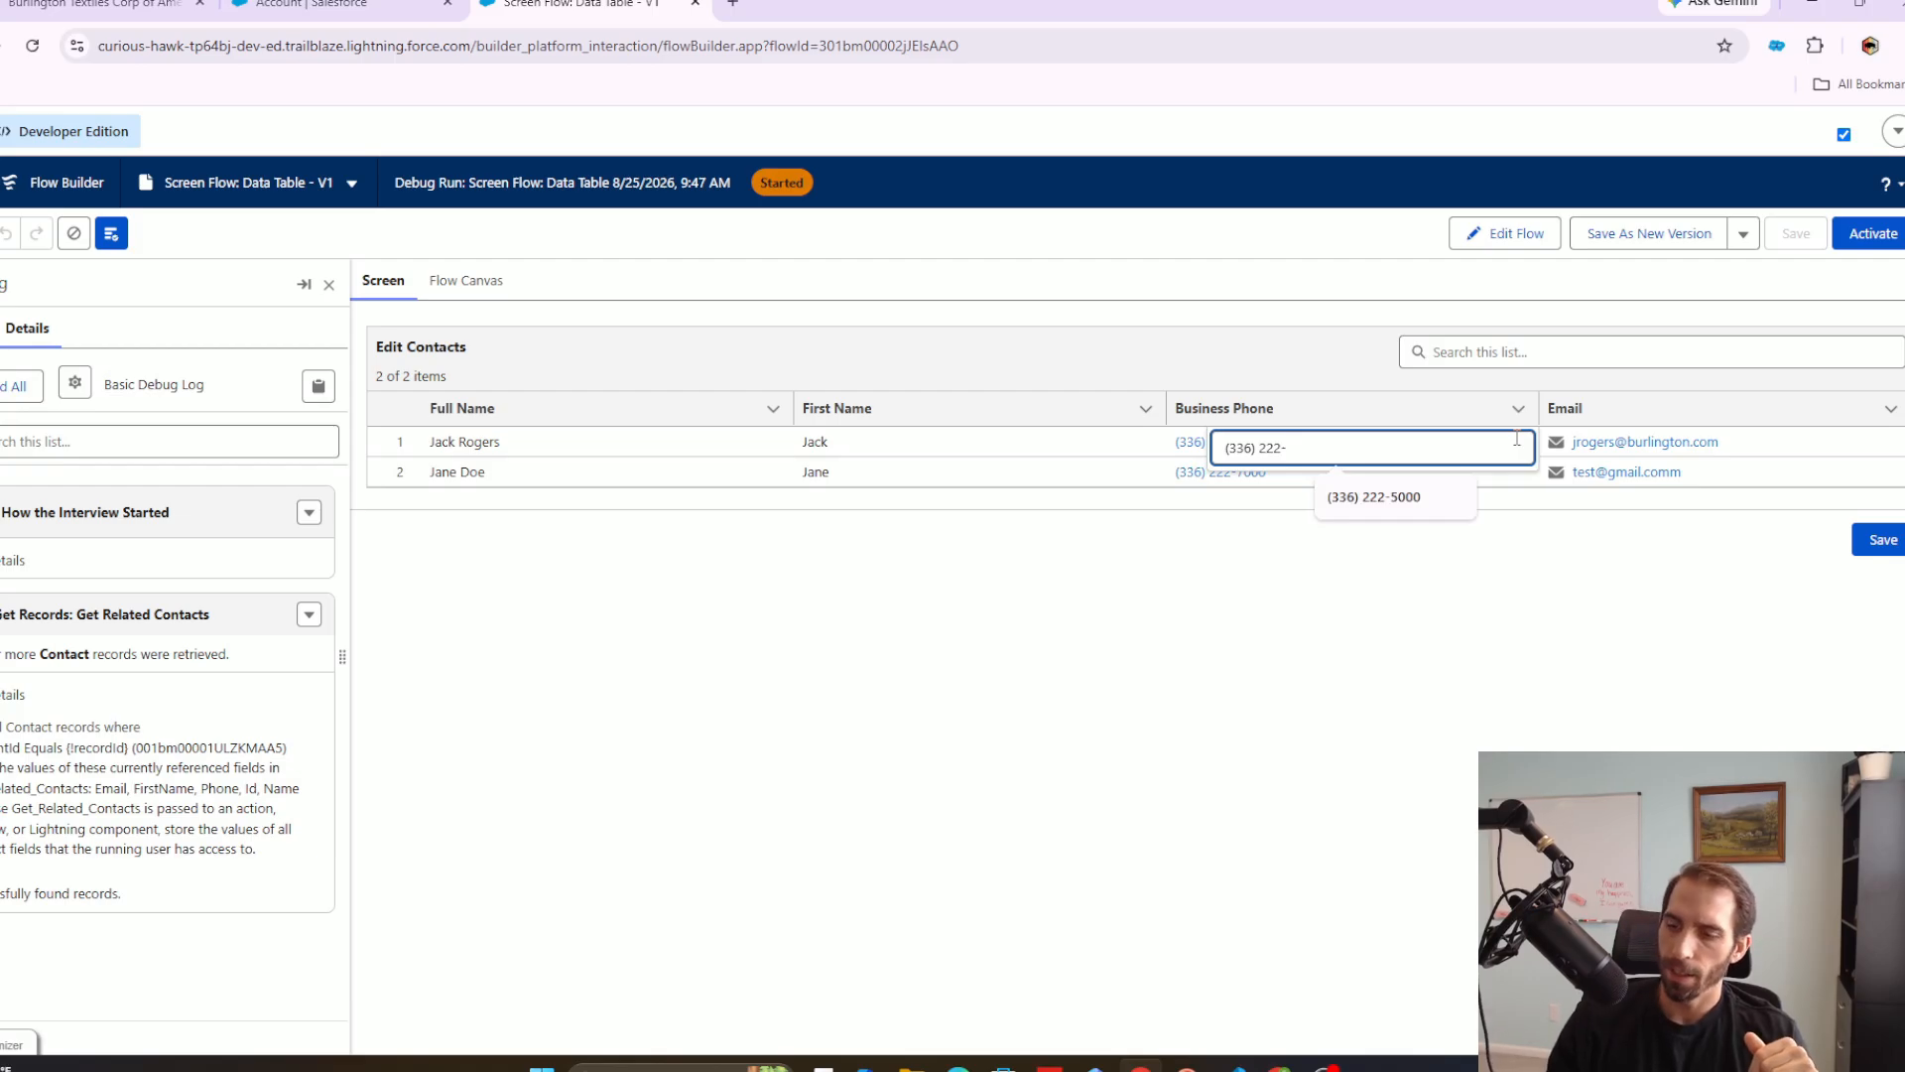
pyautogui.write('9000')
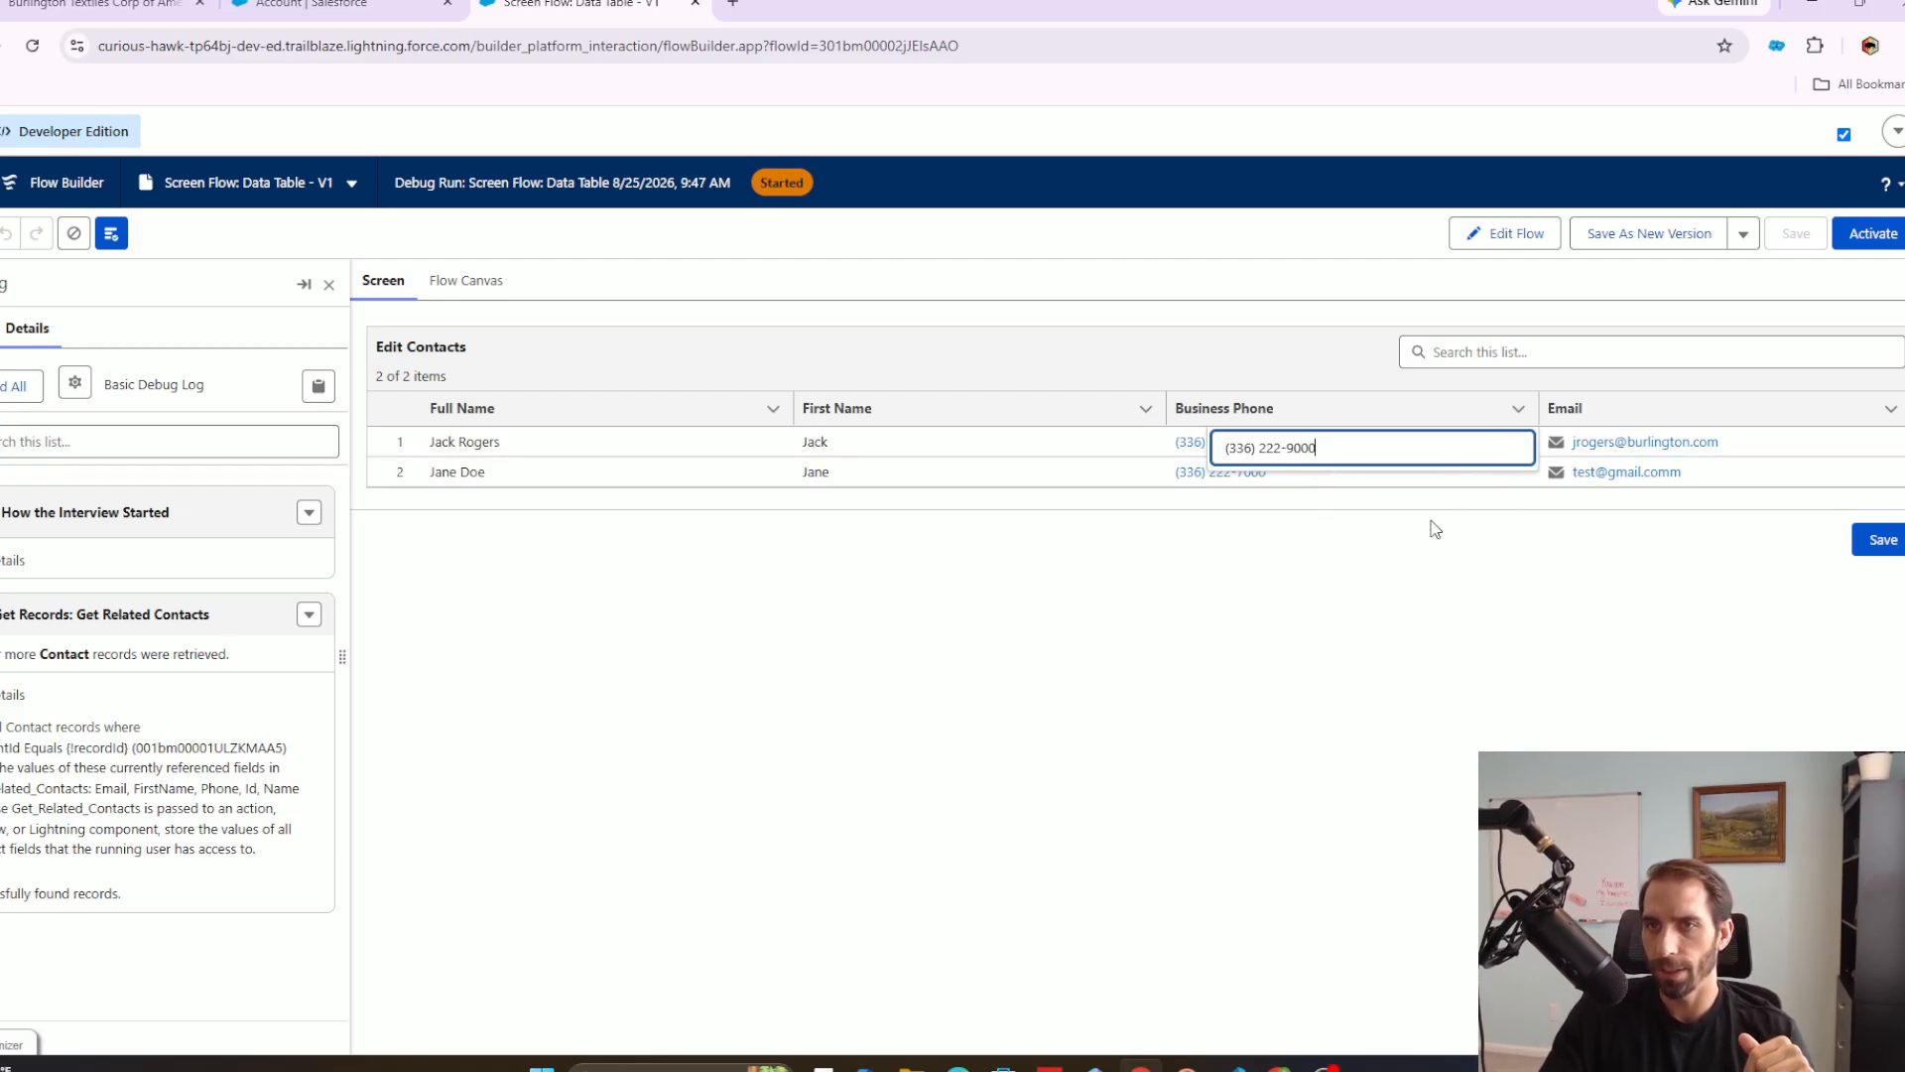
pyautogui.click(1429, 581)
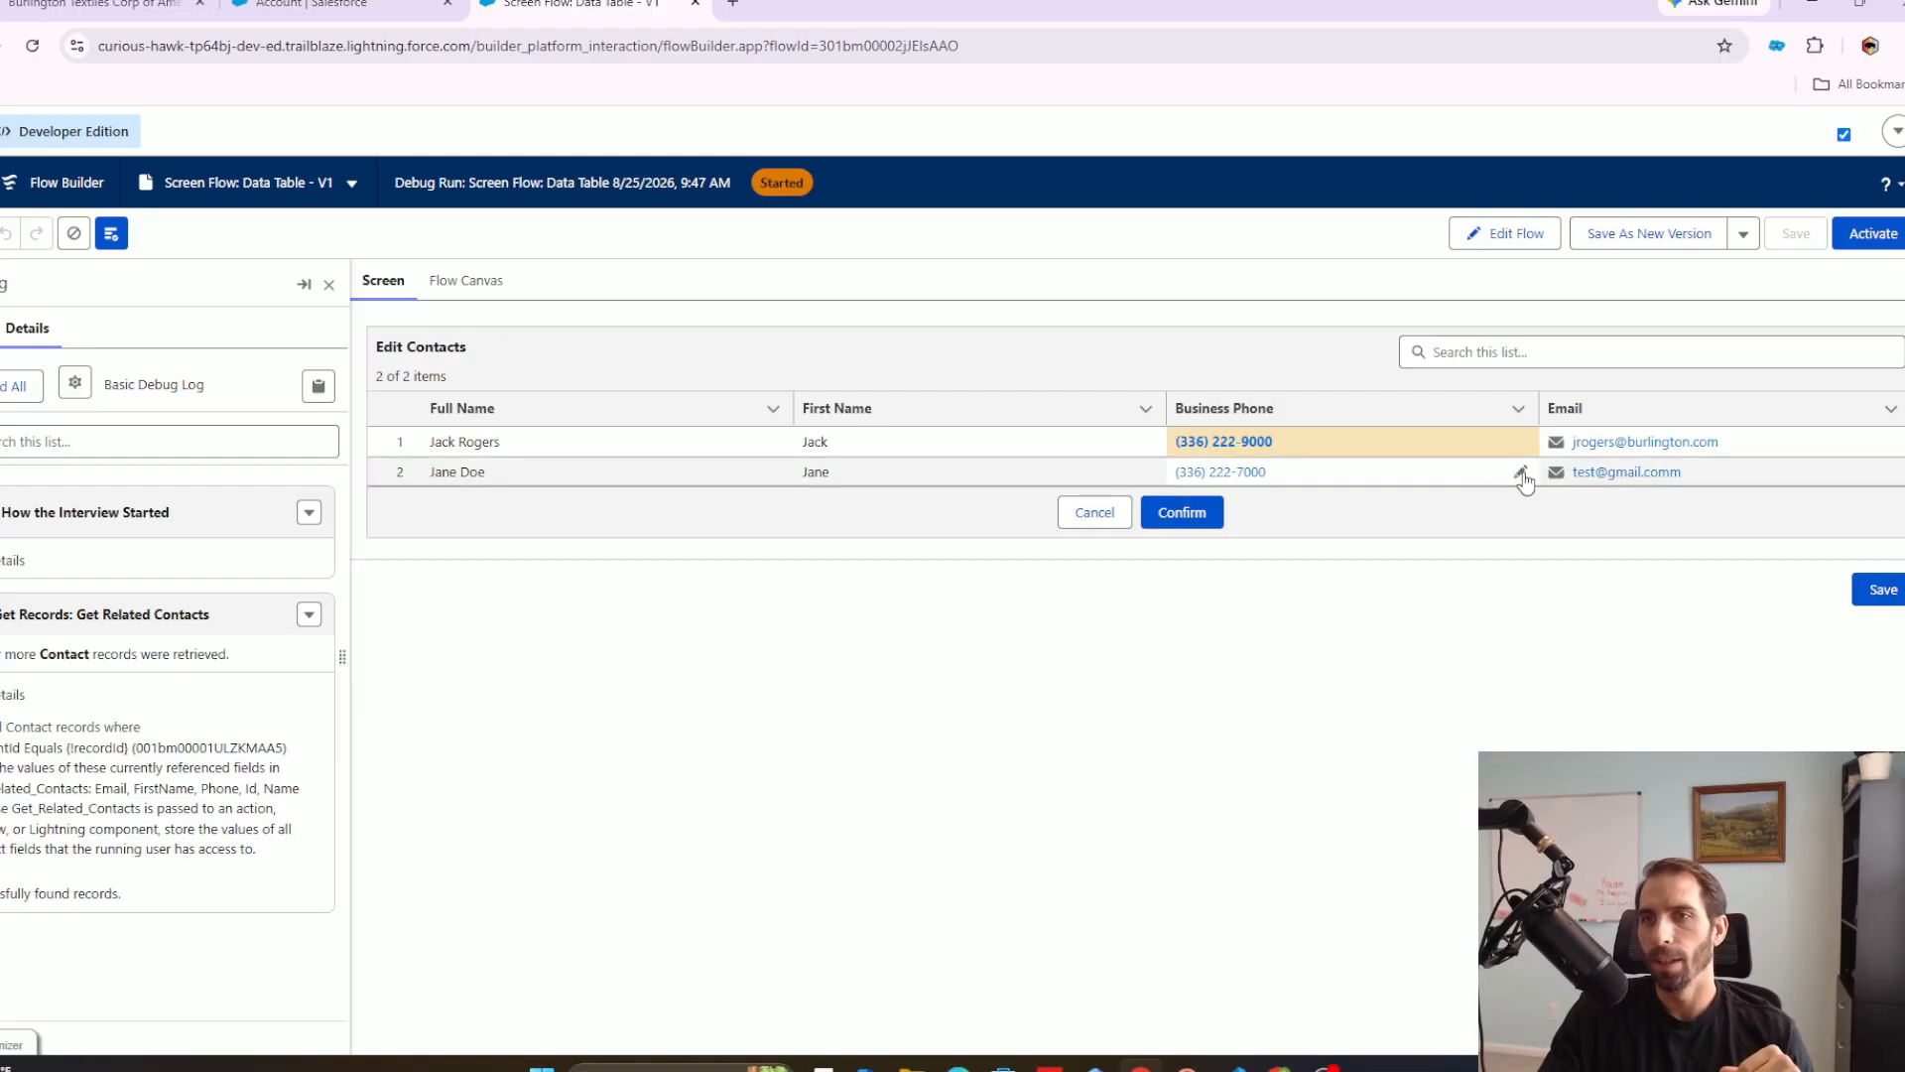
# Replace the last four digits of the second row's business phone number, and confirm and save the table edits.
pyautogui.click(1520, 471)
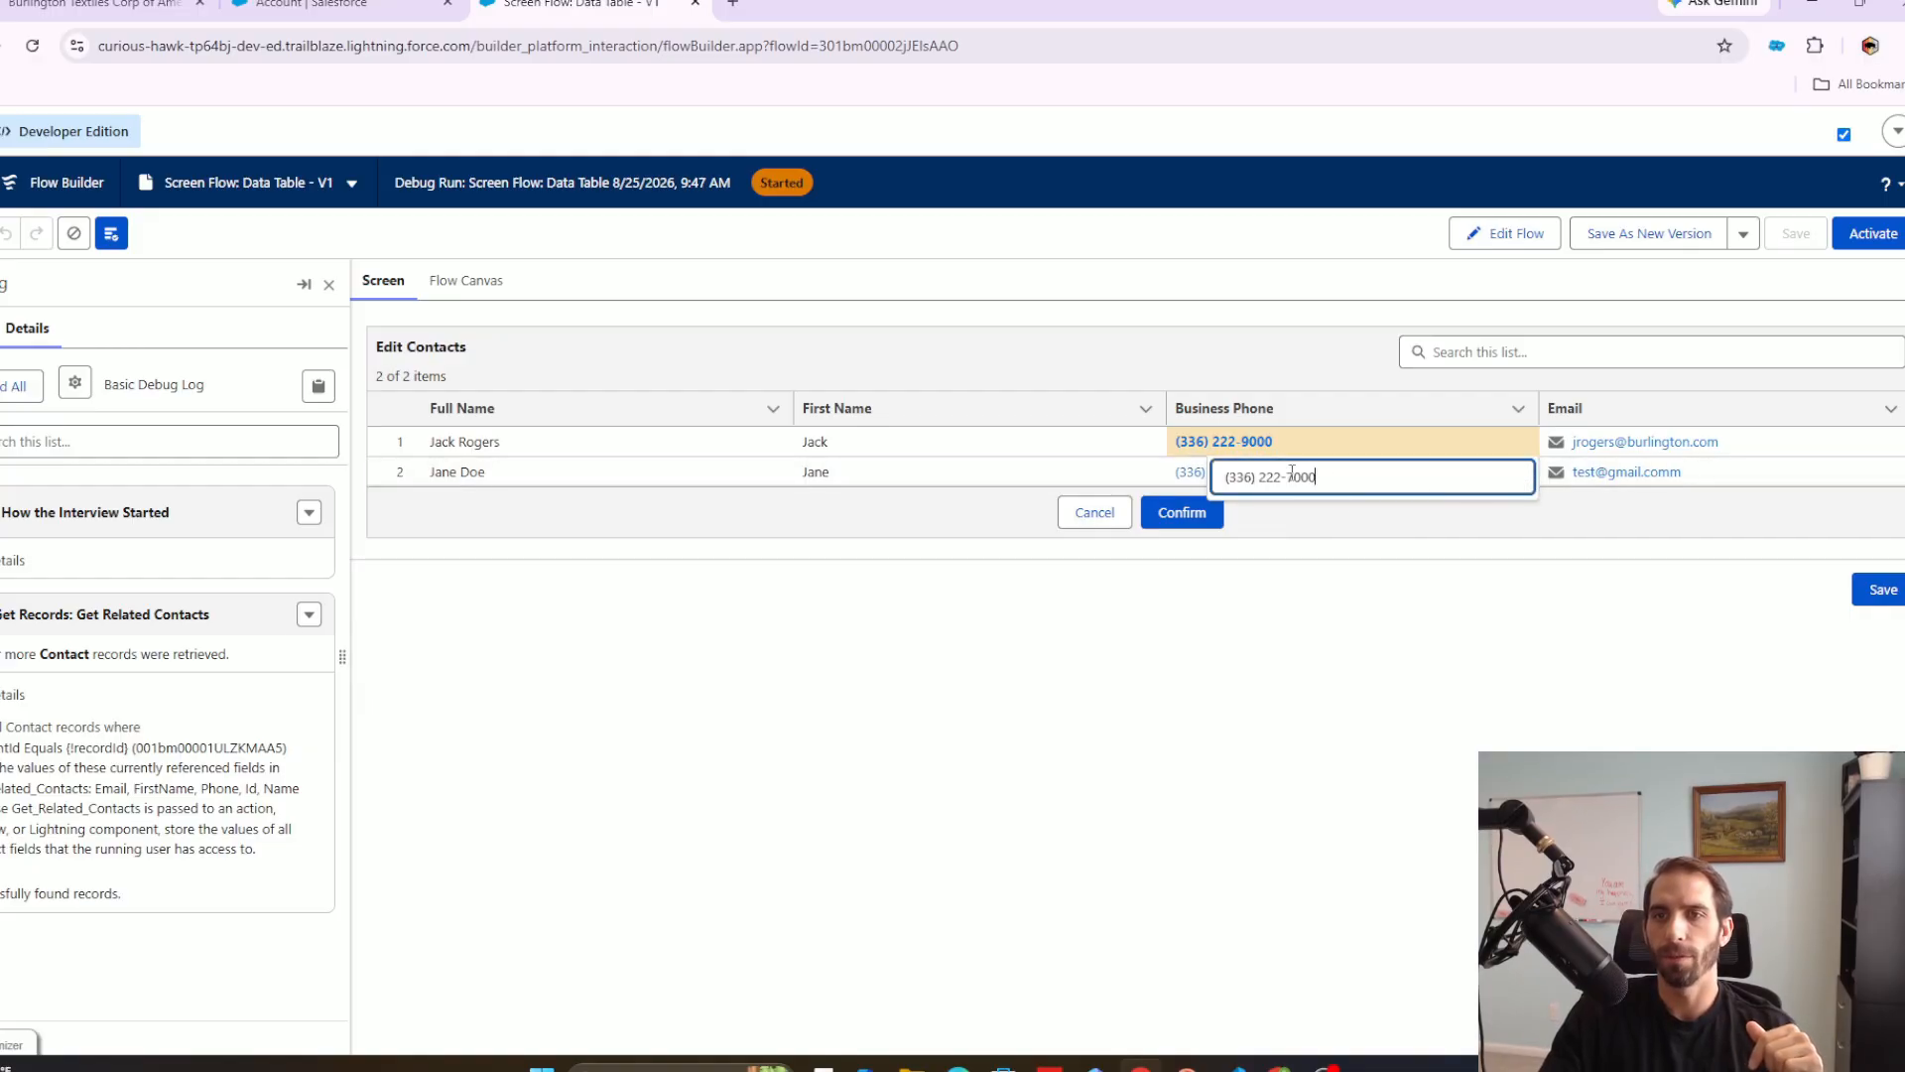
pyautogui.moveTo(1288, 476); pyautogui.dragTo(1352, 482)
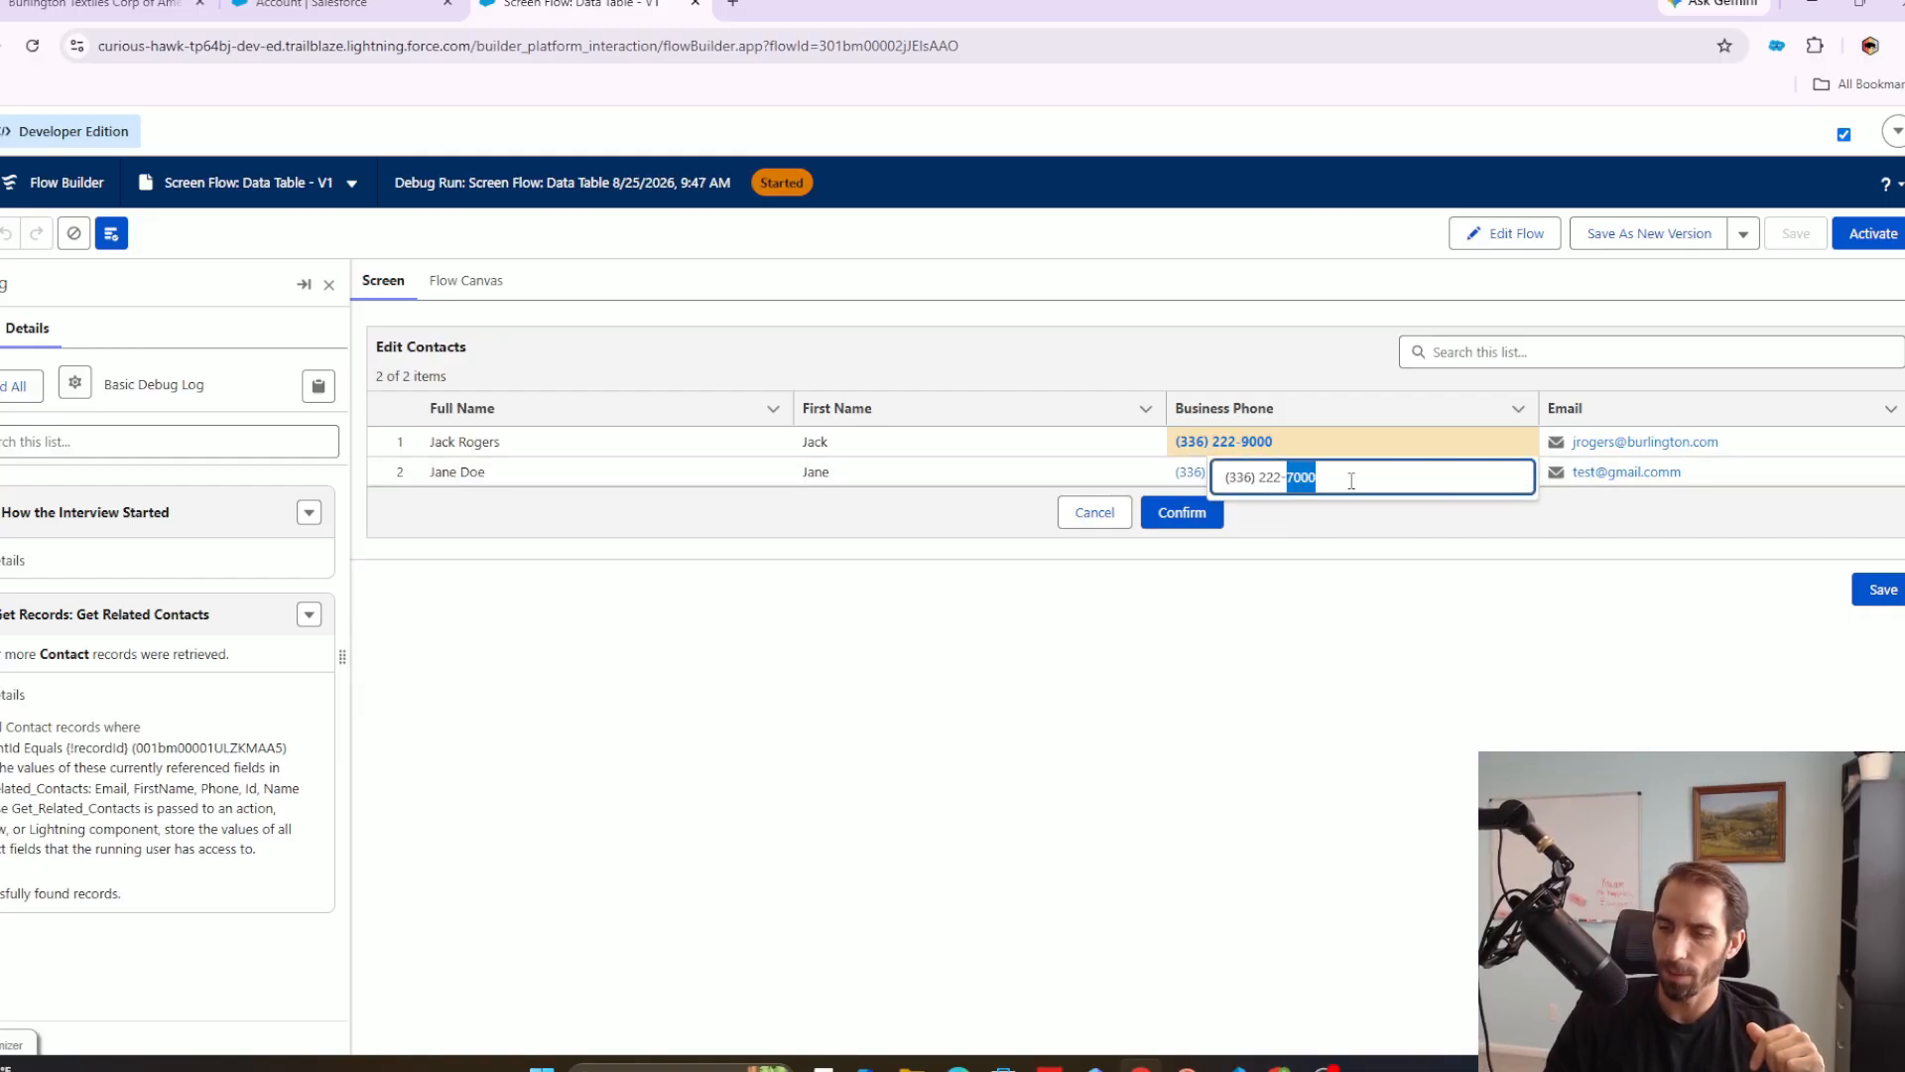
pyautogui.write('200')
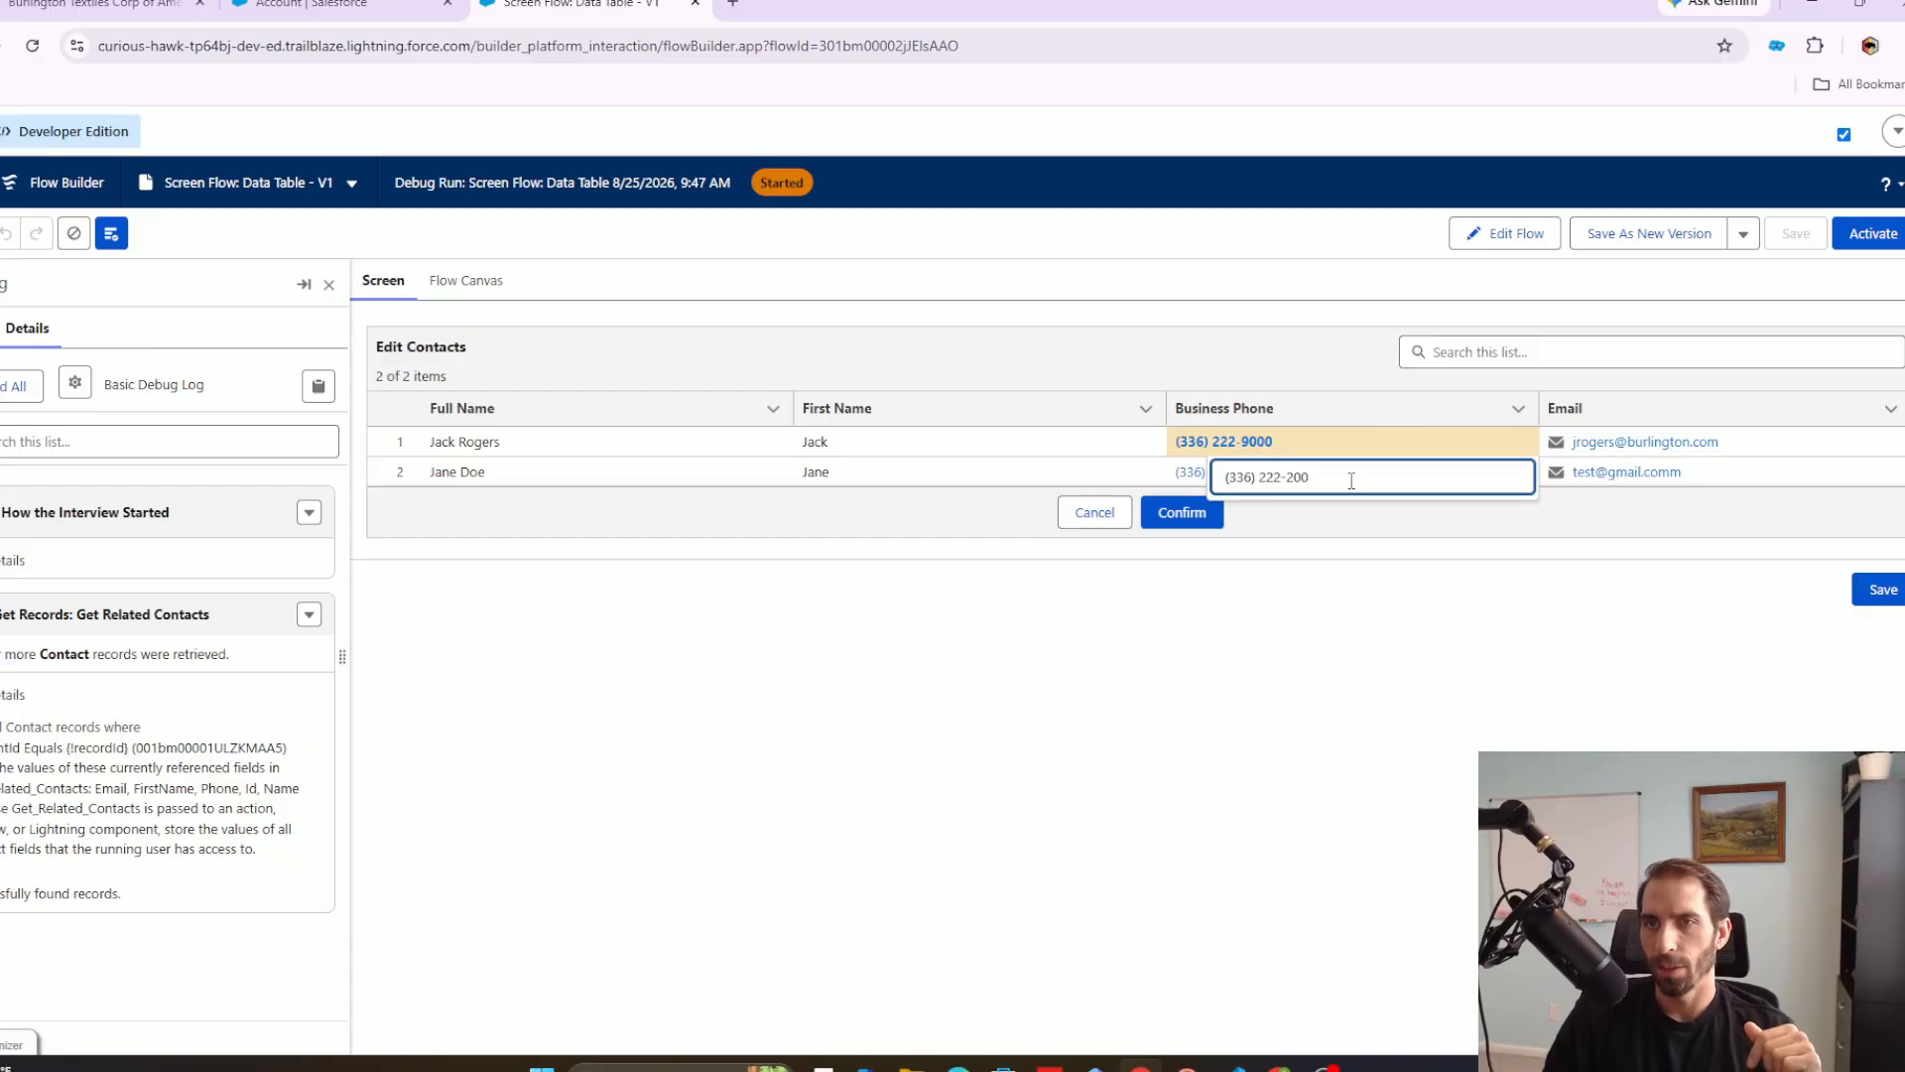
pyautogui.write('0')
pyautogui.click(1411, 701)
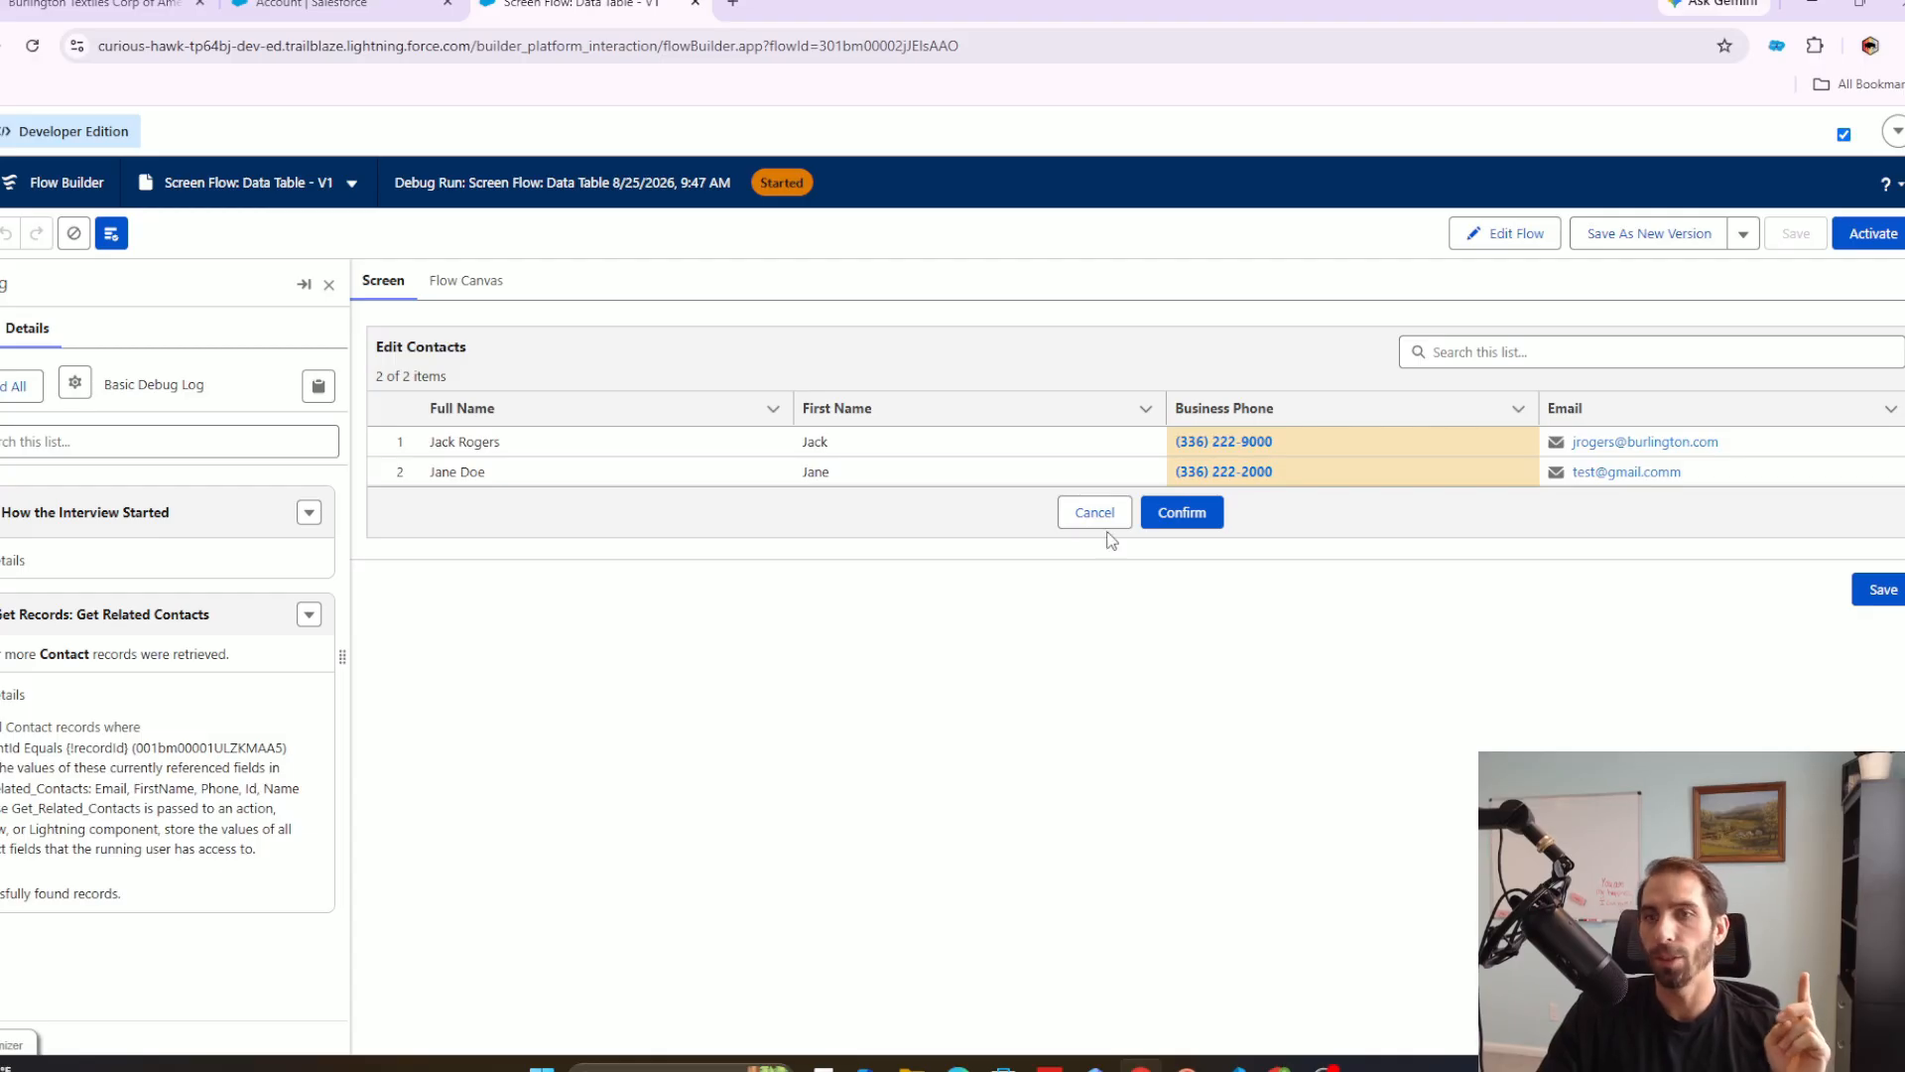
pyautogui.click(1181, 508)
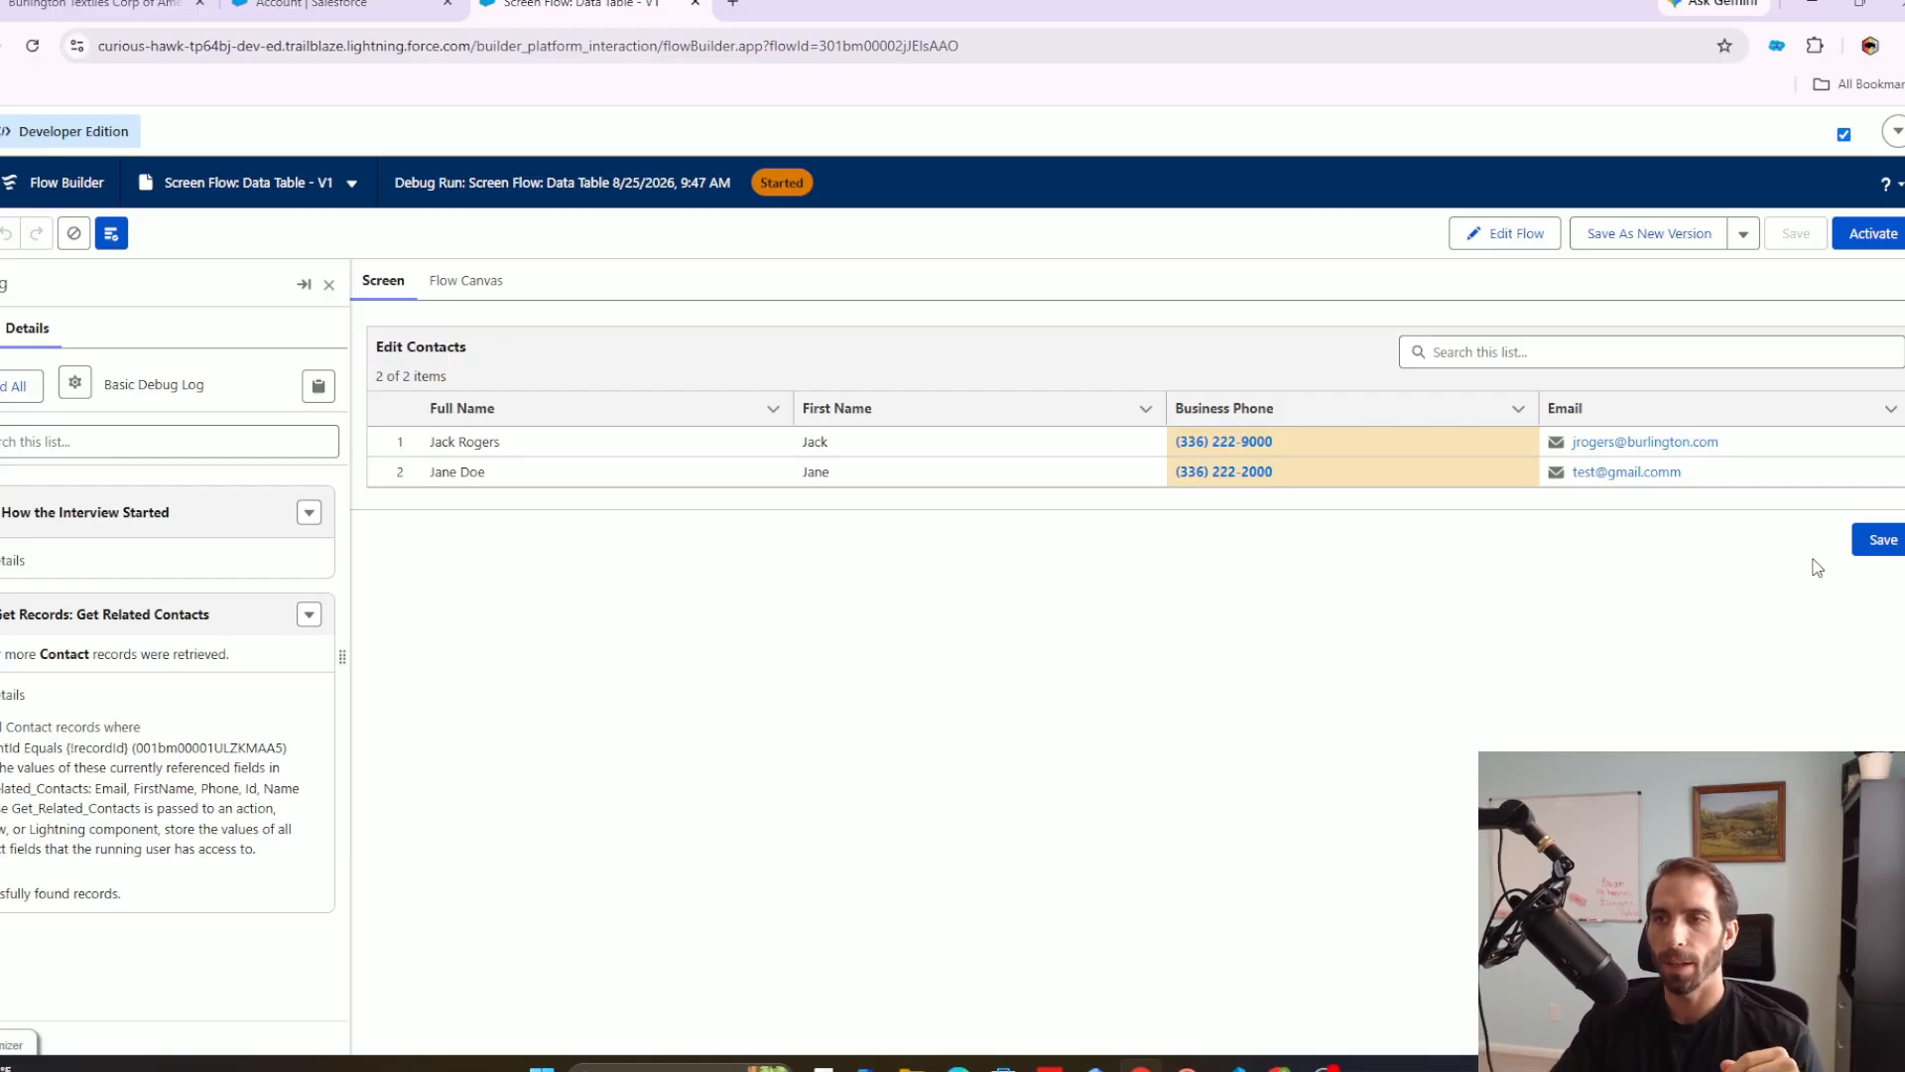
pyautogui.click(1875, 540)
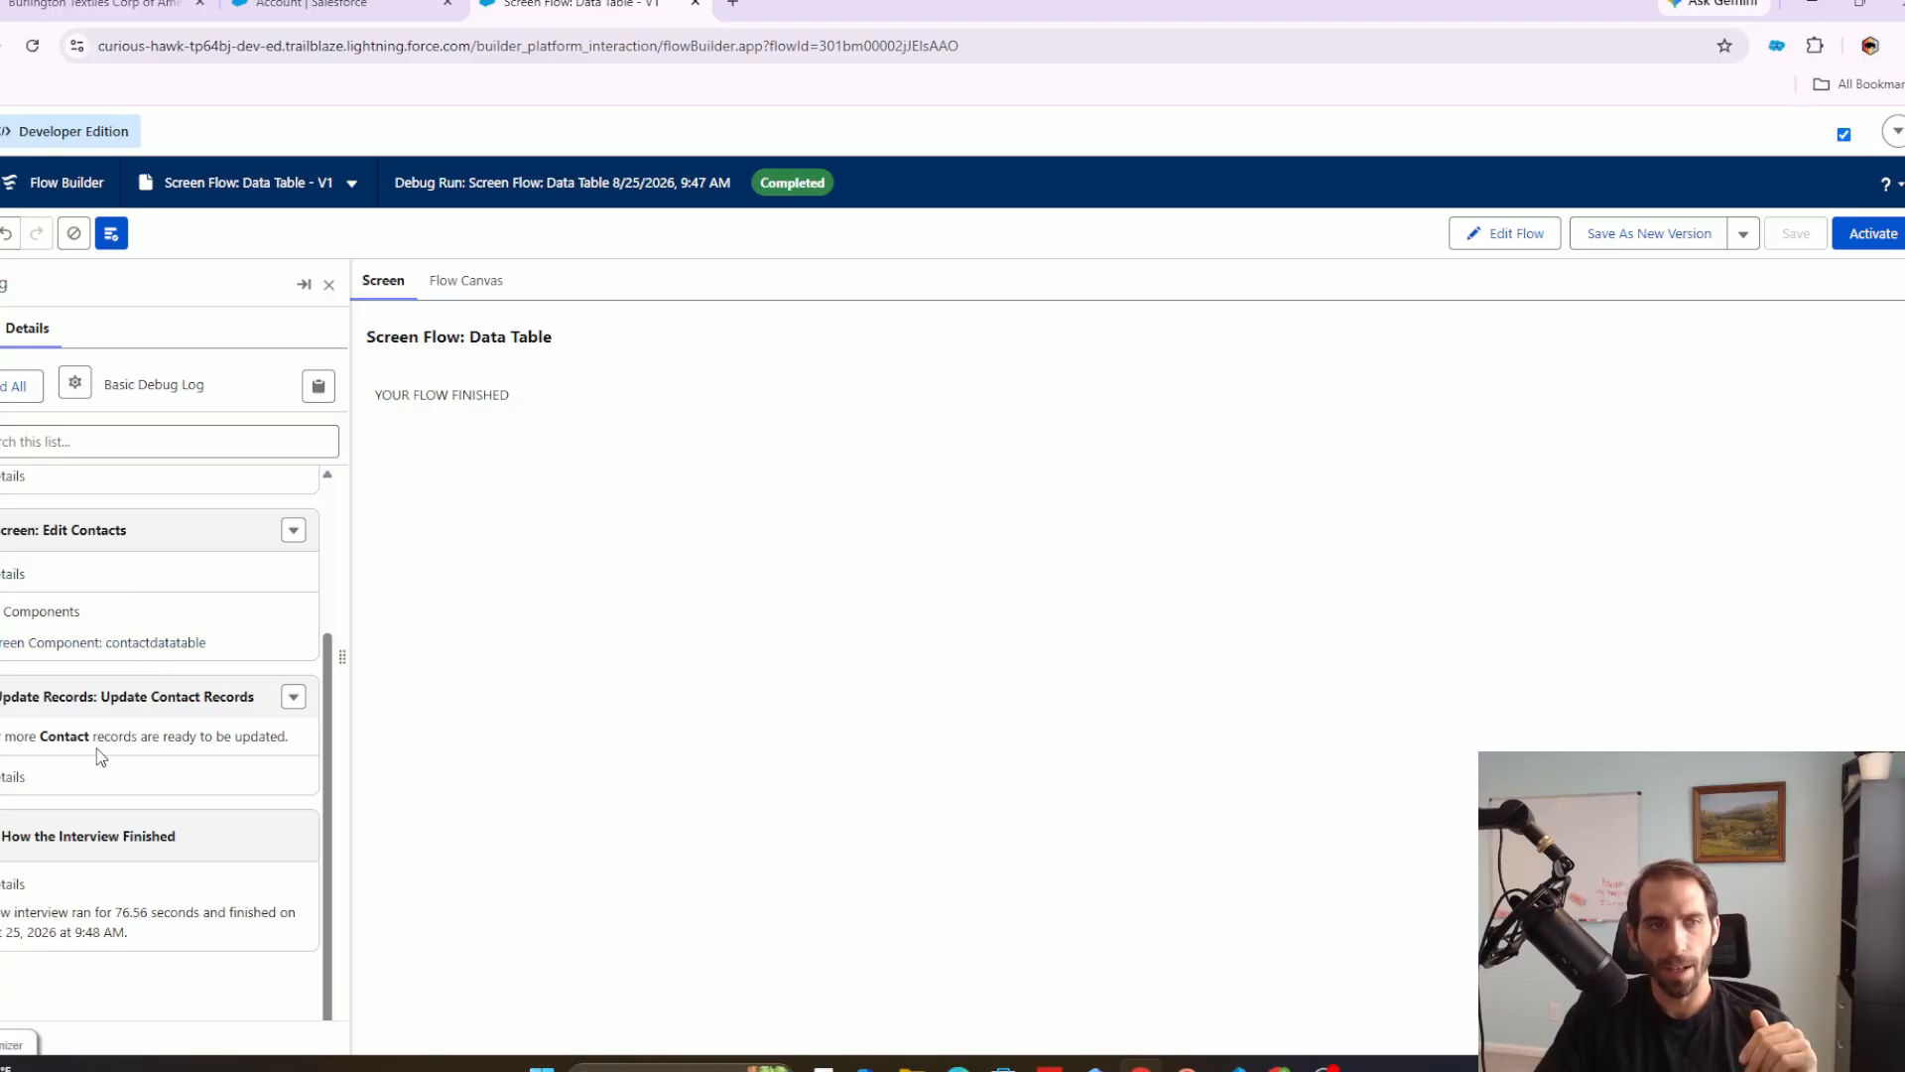
# Examine the Update Contact Records details in the debug log and return to the Burlington Textiles Corp of America account page.
pyautogui.click(44, 775)
pyautogui.scroll(-2, 87, 777)
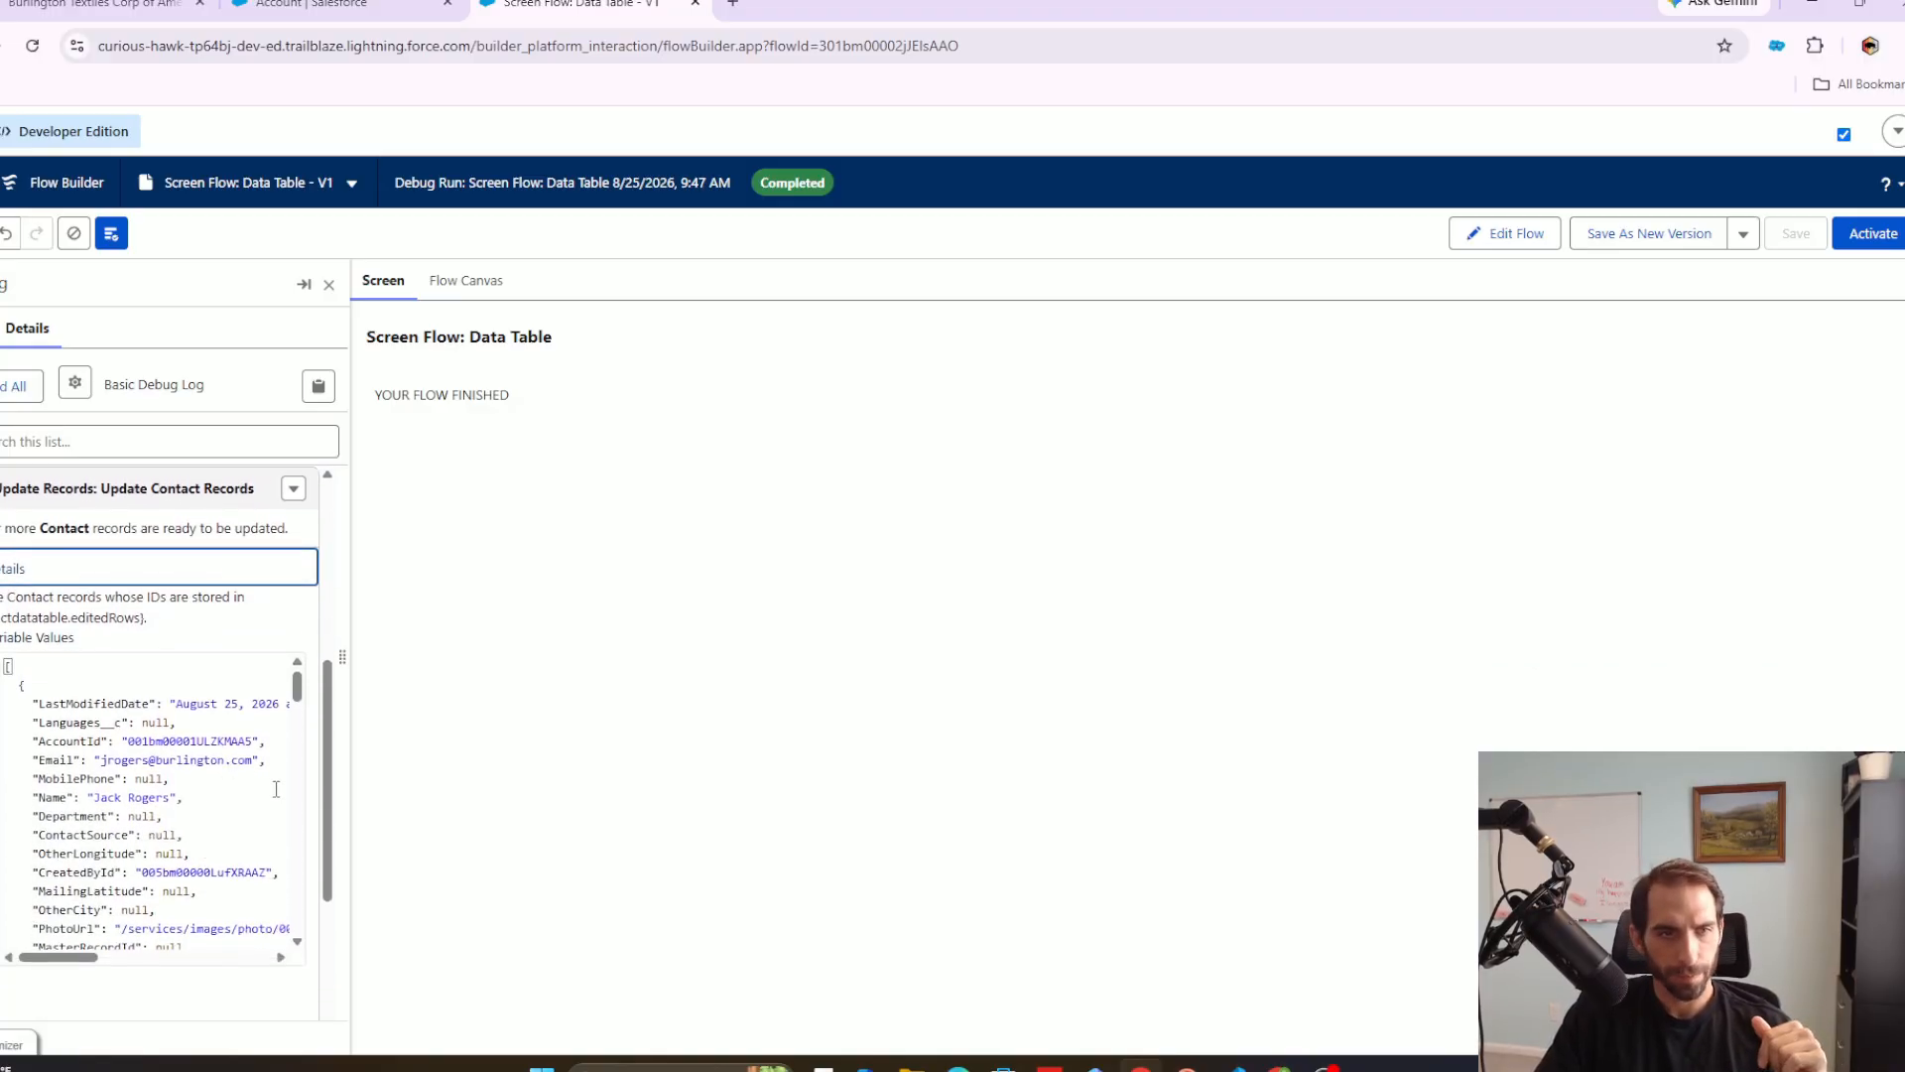
pyautogui.scroll(-2, 260, 799)
pyautogui.scroll(2, 260, 819)
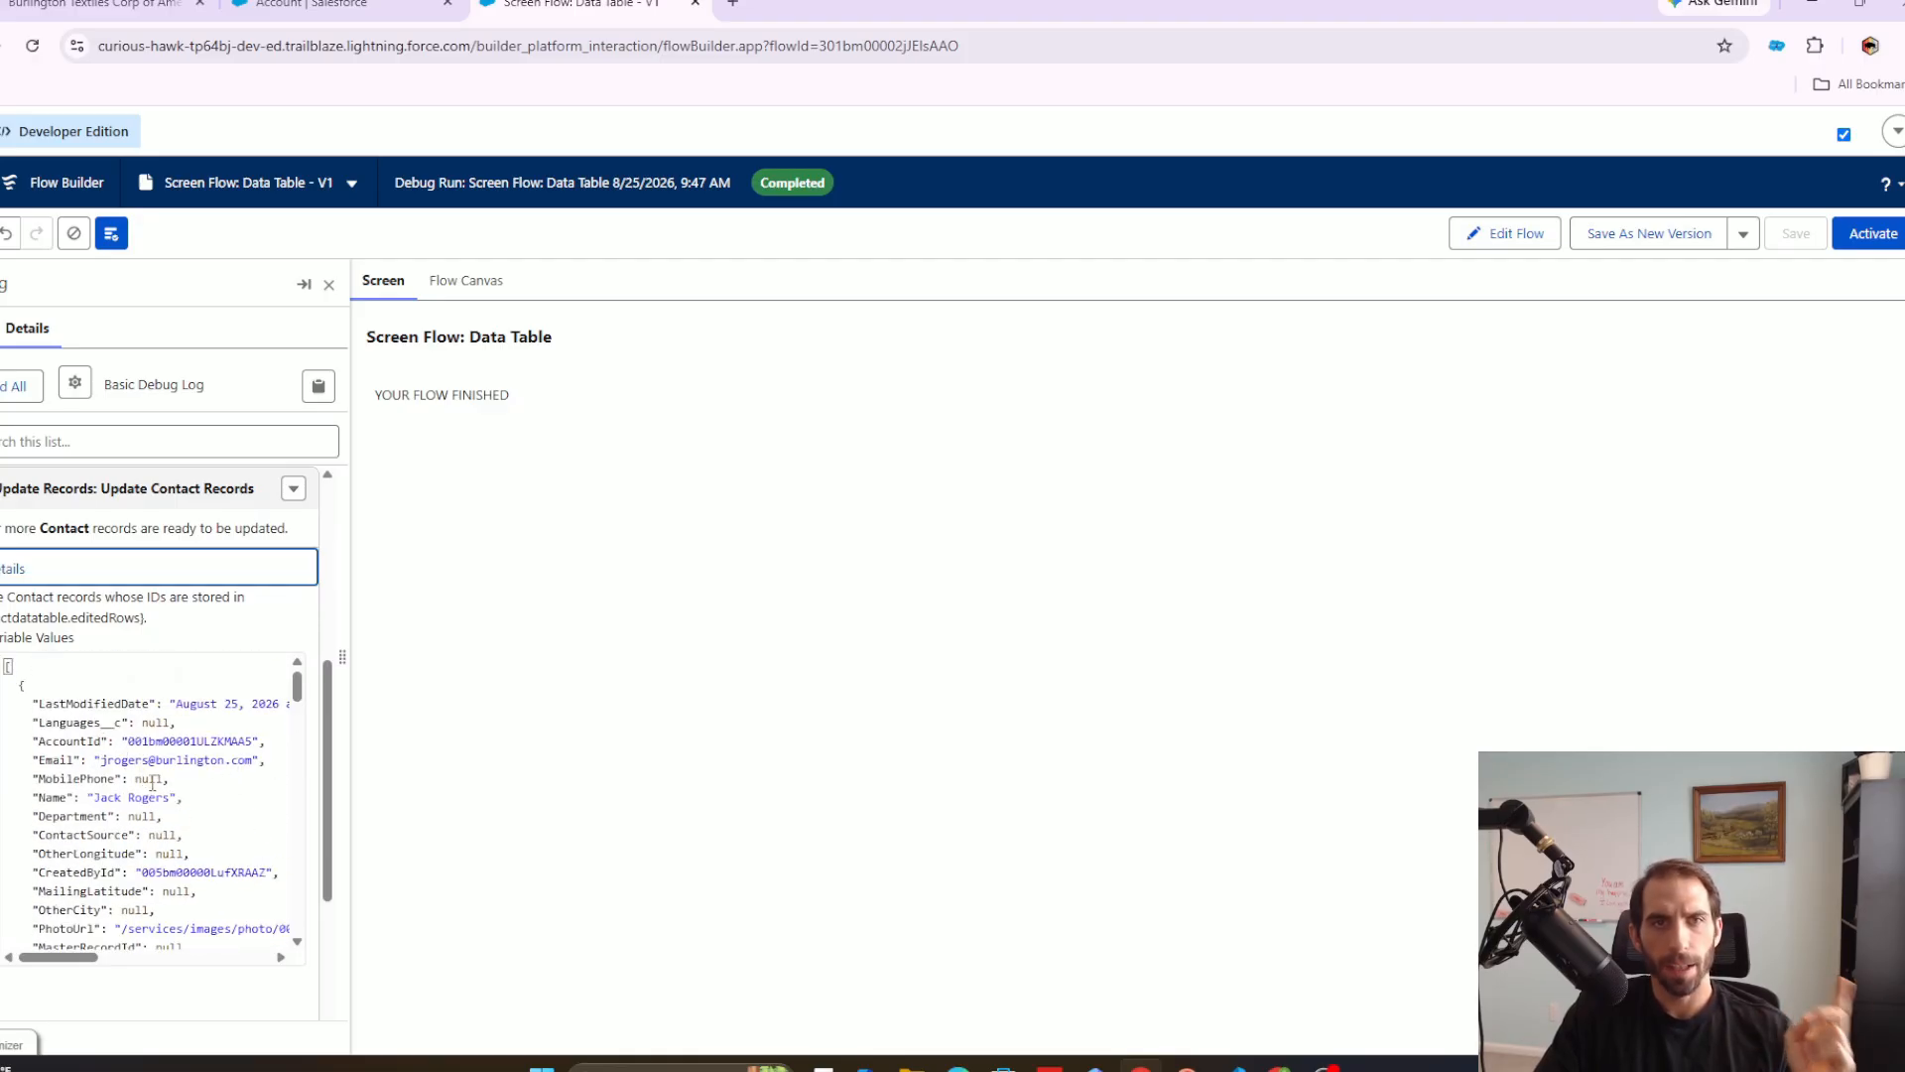
pyautogui.click(57, 4)
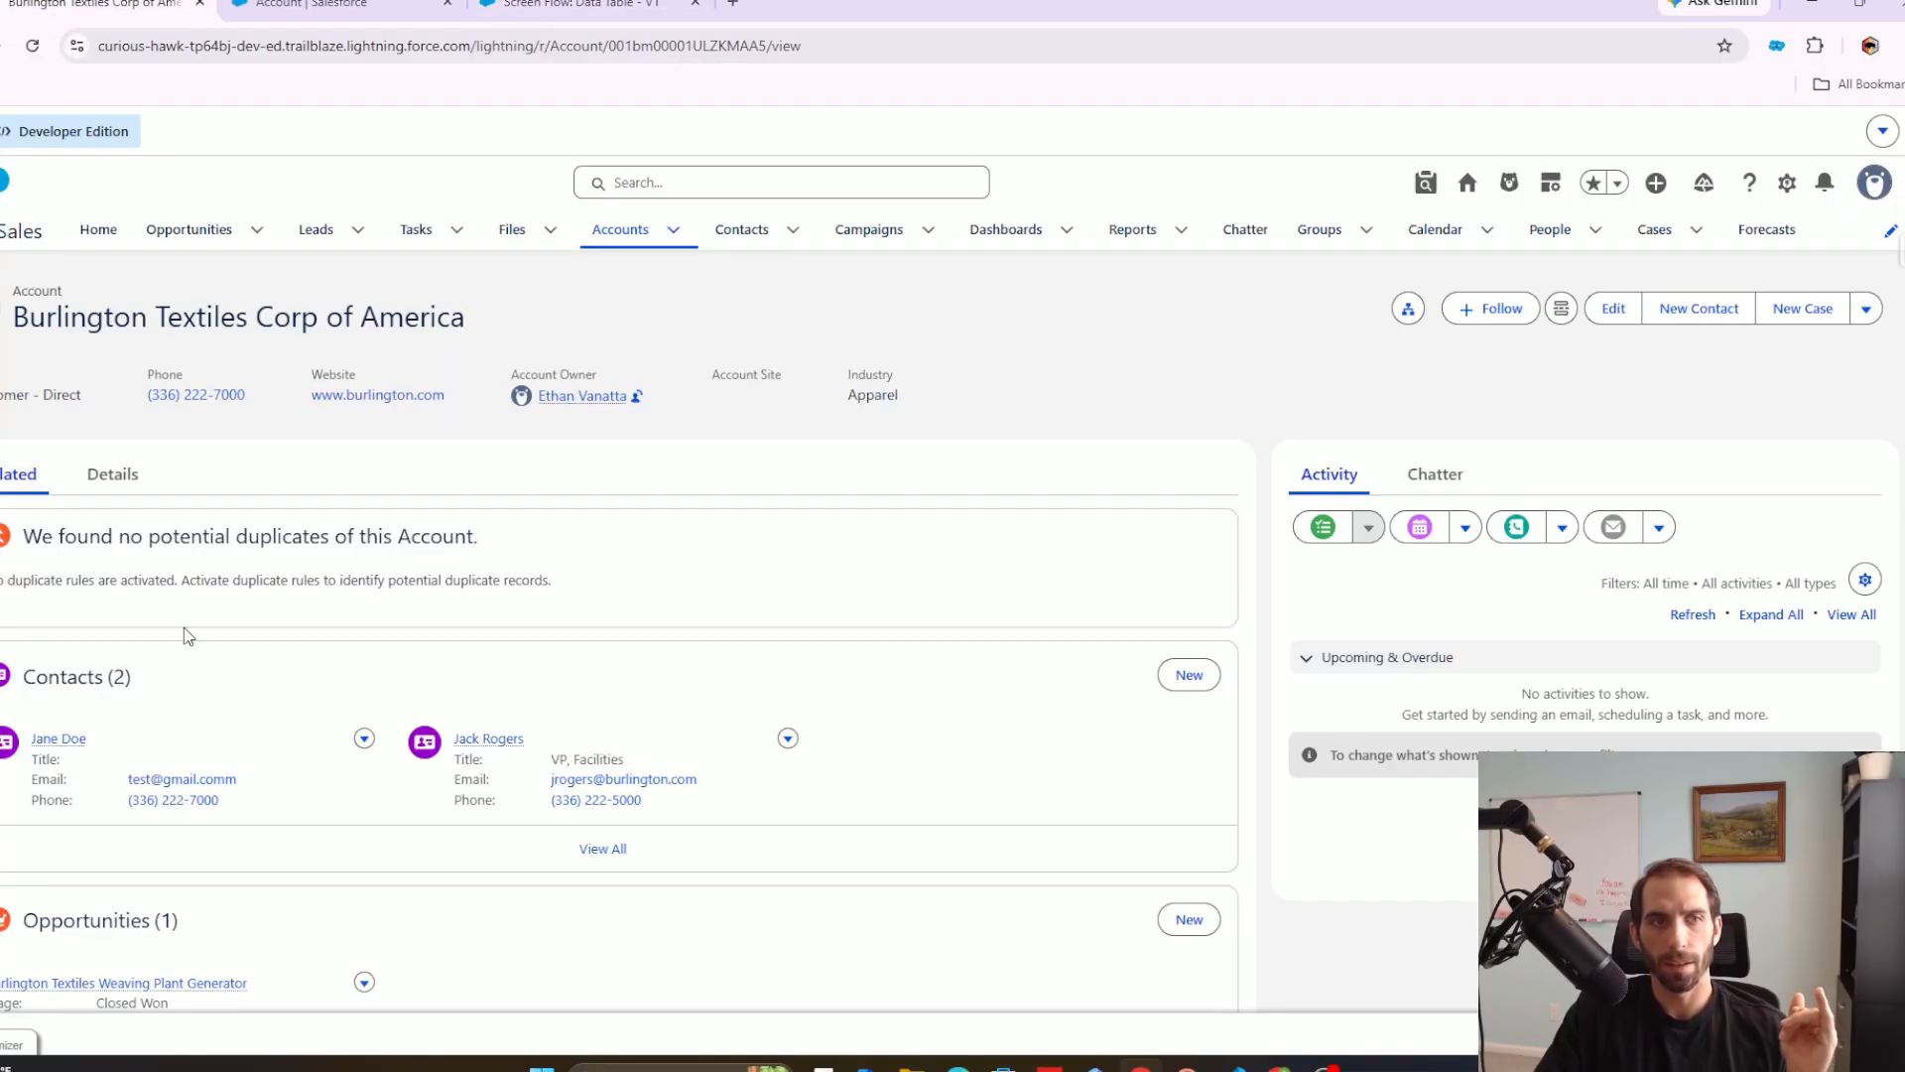
# Refresh the account page to check the related contacts' phone numbers, and open the second contact's record to review it.
pyautogui.click(34, 46)
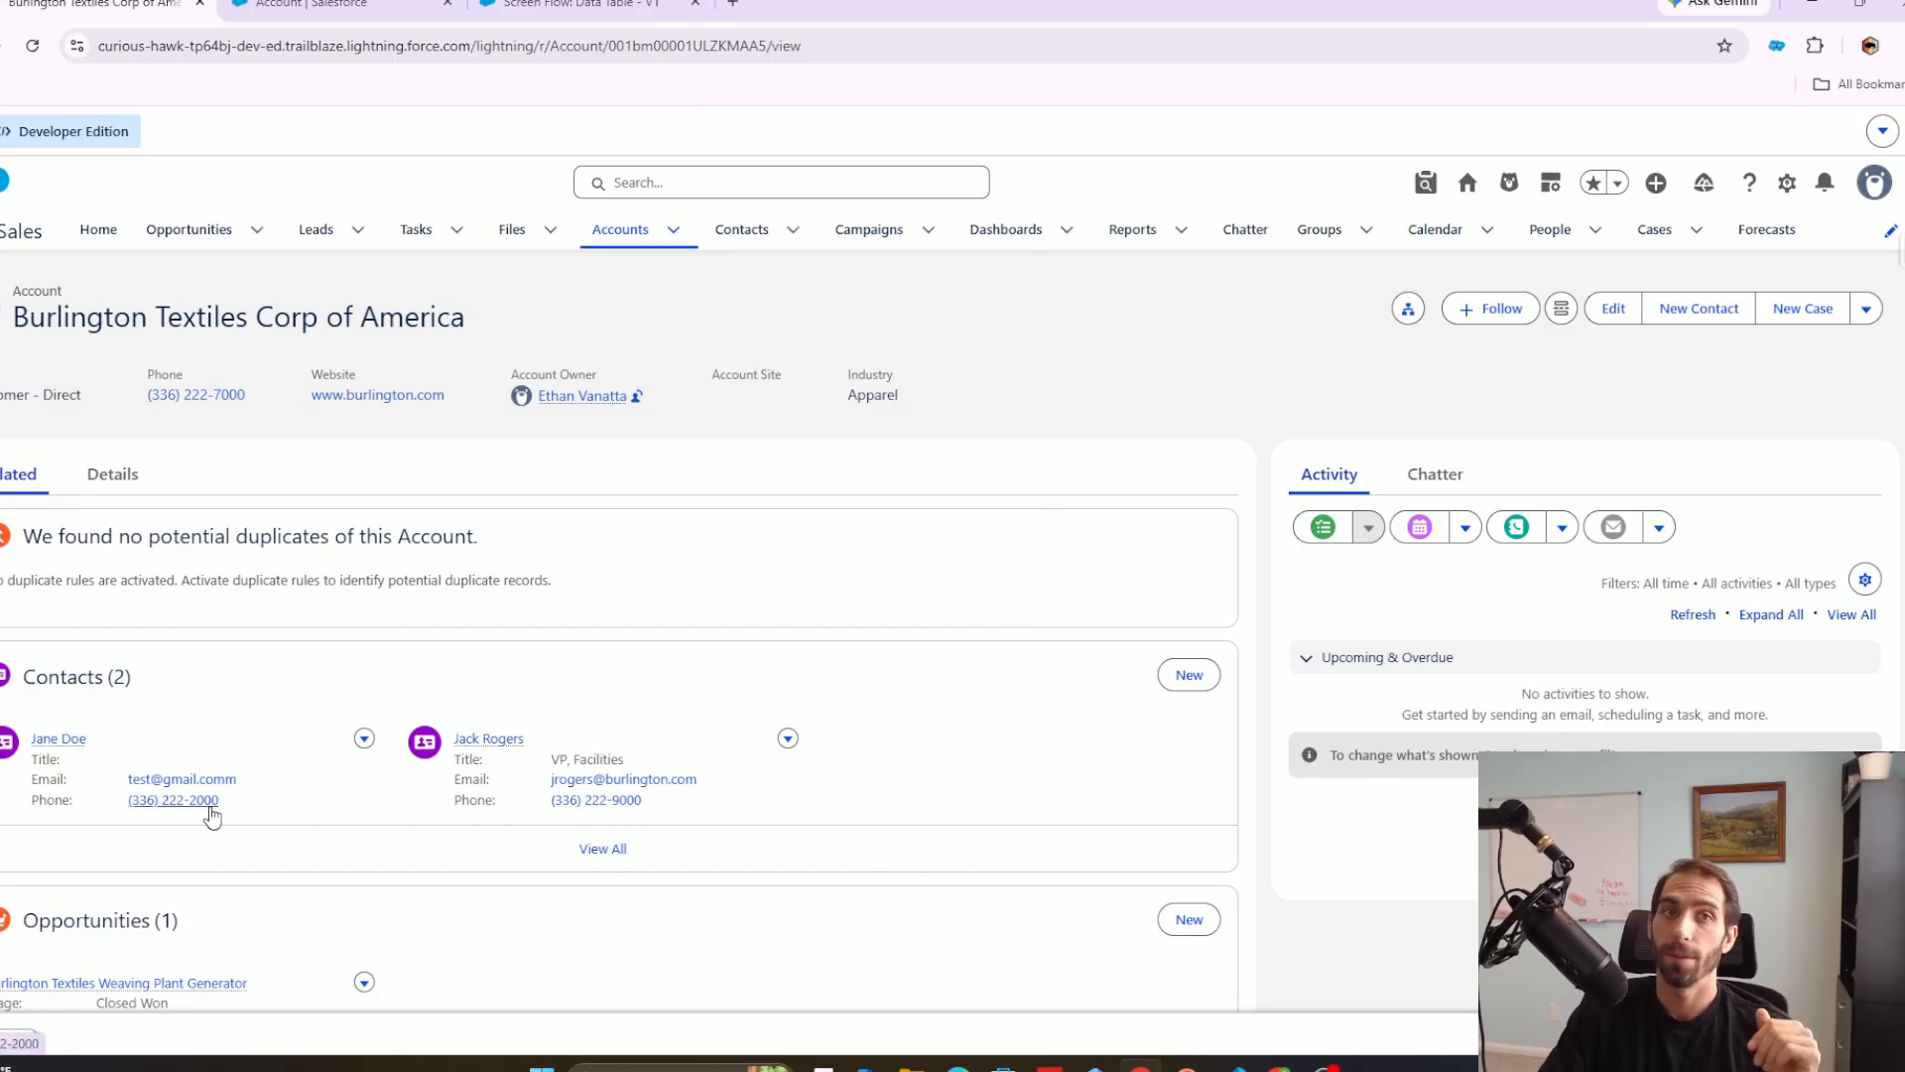
pyautogui.click(478, 740)
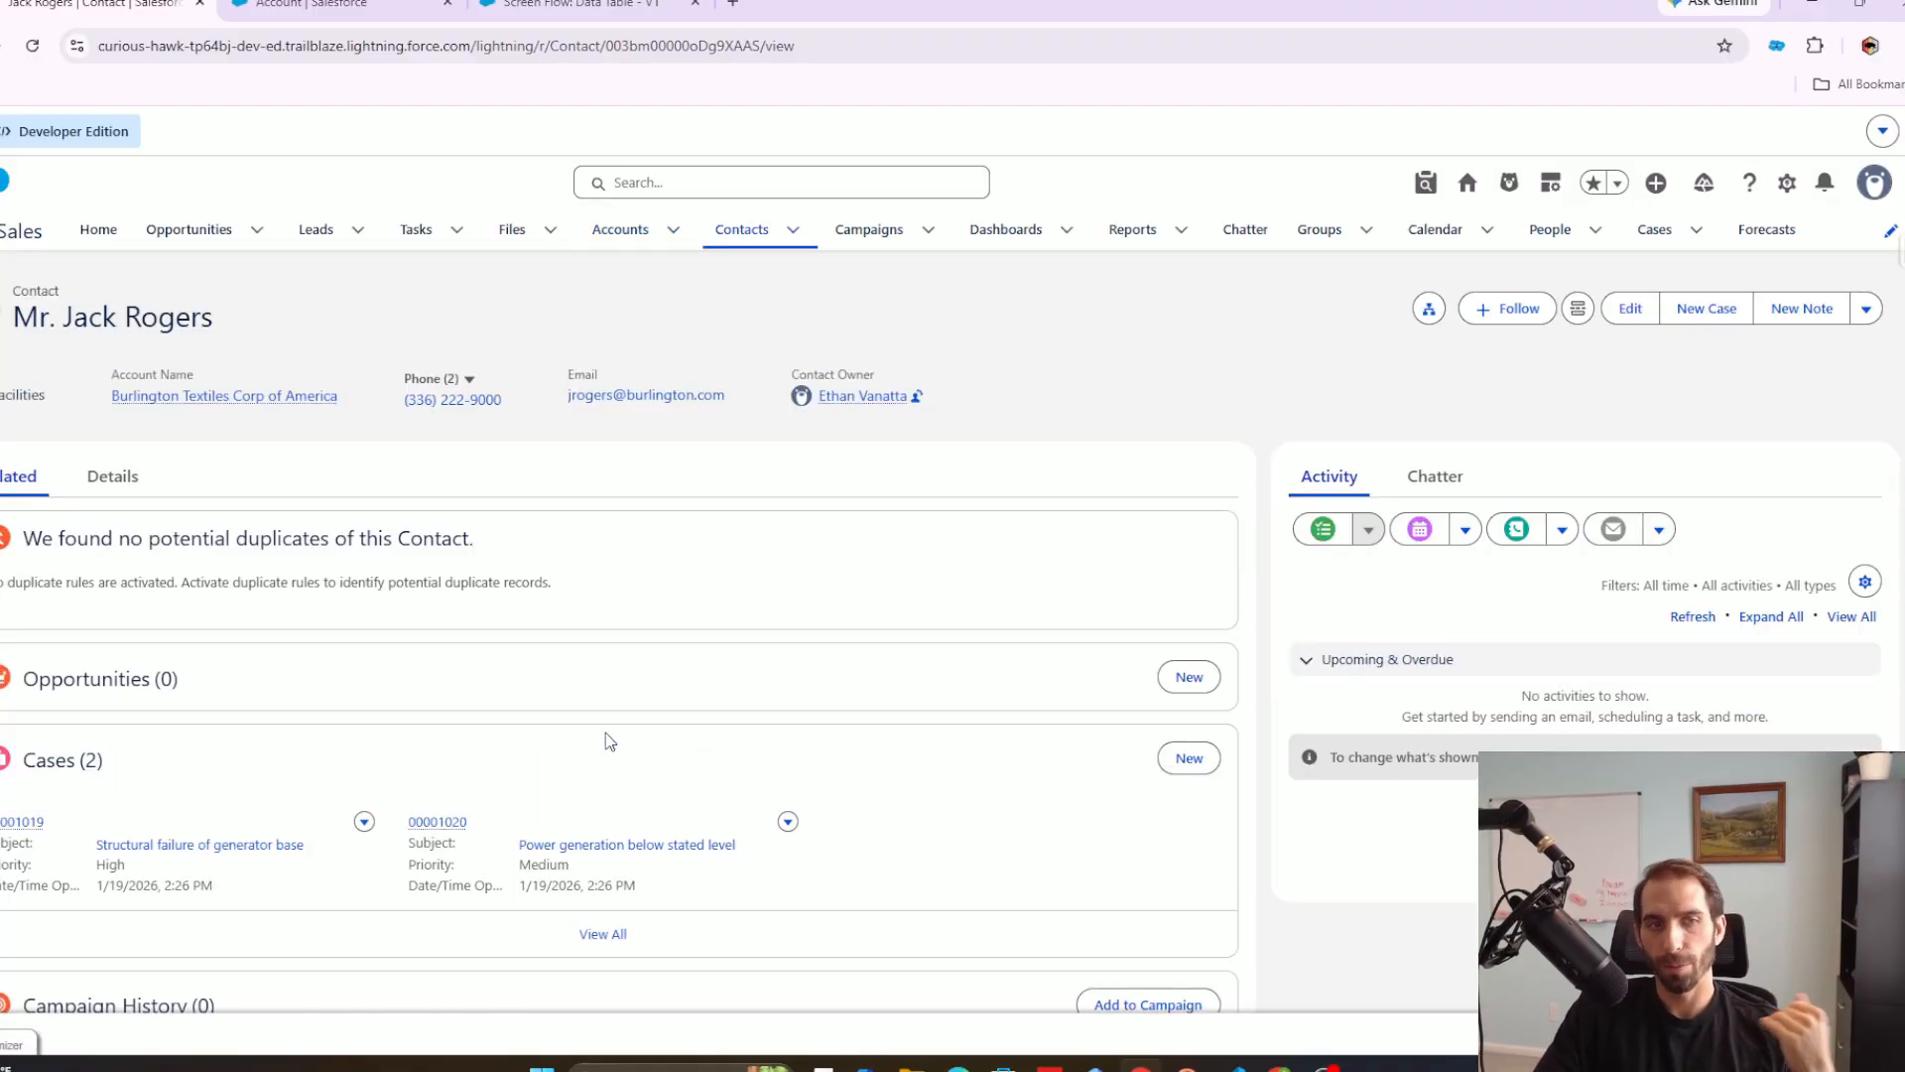
pyautogui.scroll(-3, 645, 733)
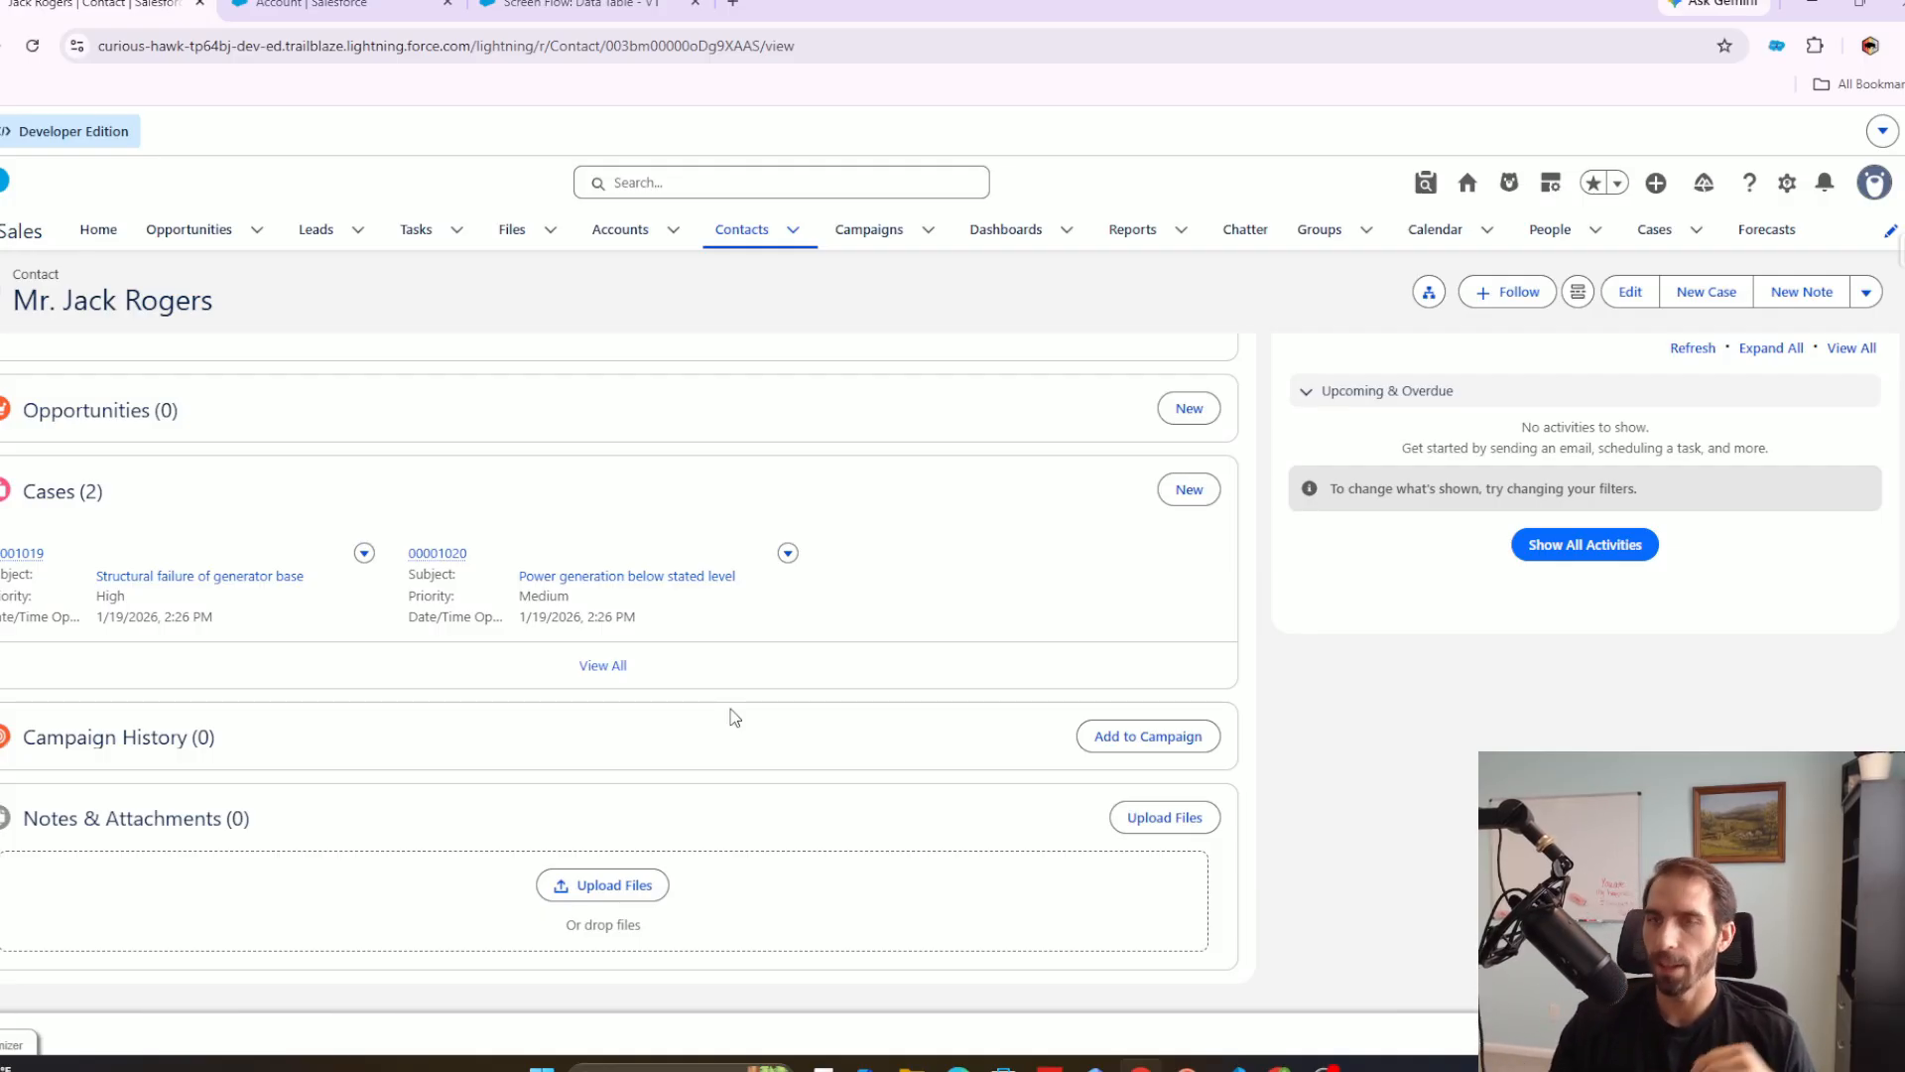
# Rerun the debug of Screen Flow: Data Table to view the Edit Contacts table, and return to editing the flow.
pyautogui.click(566, 4)
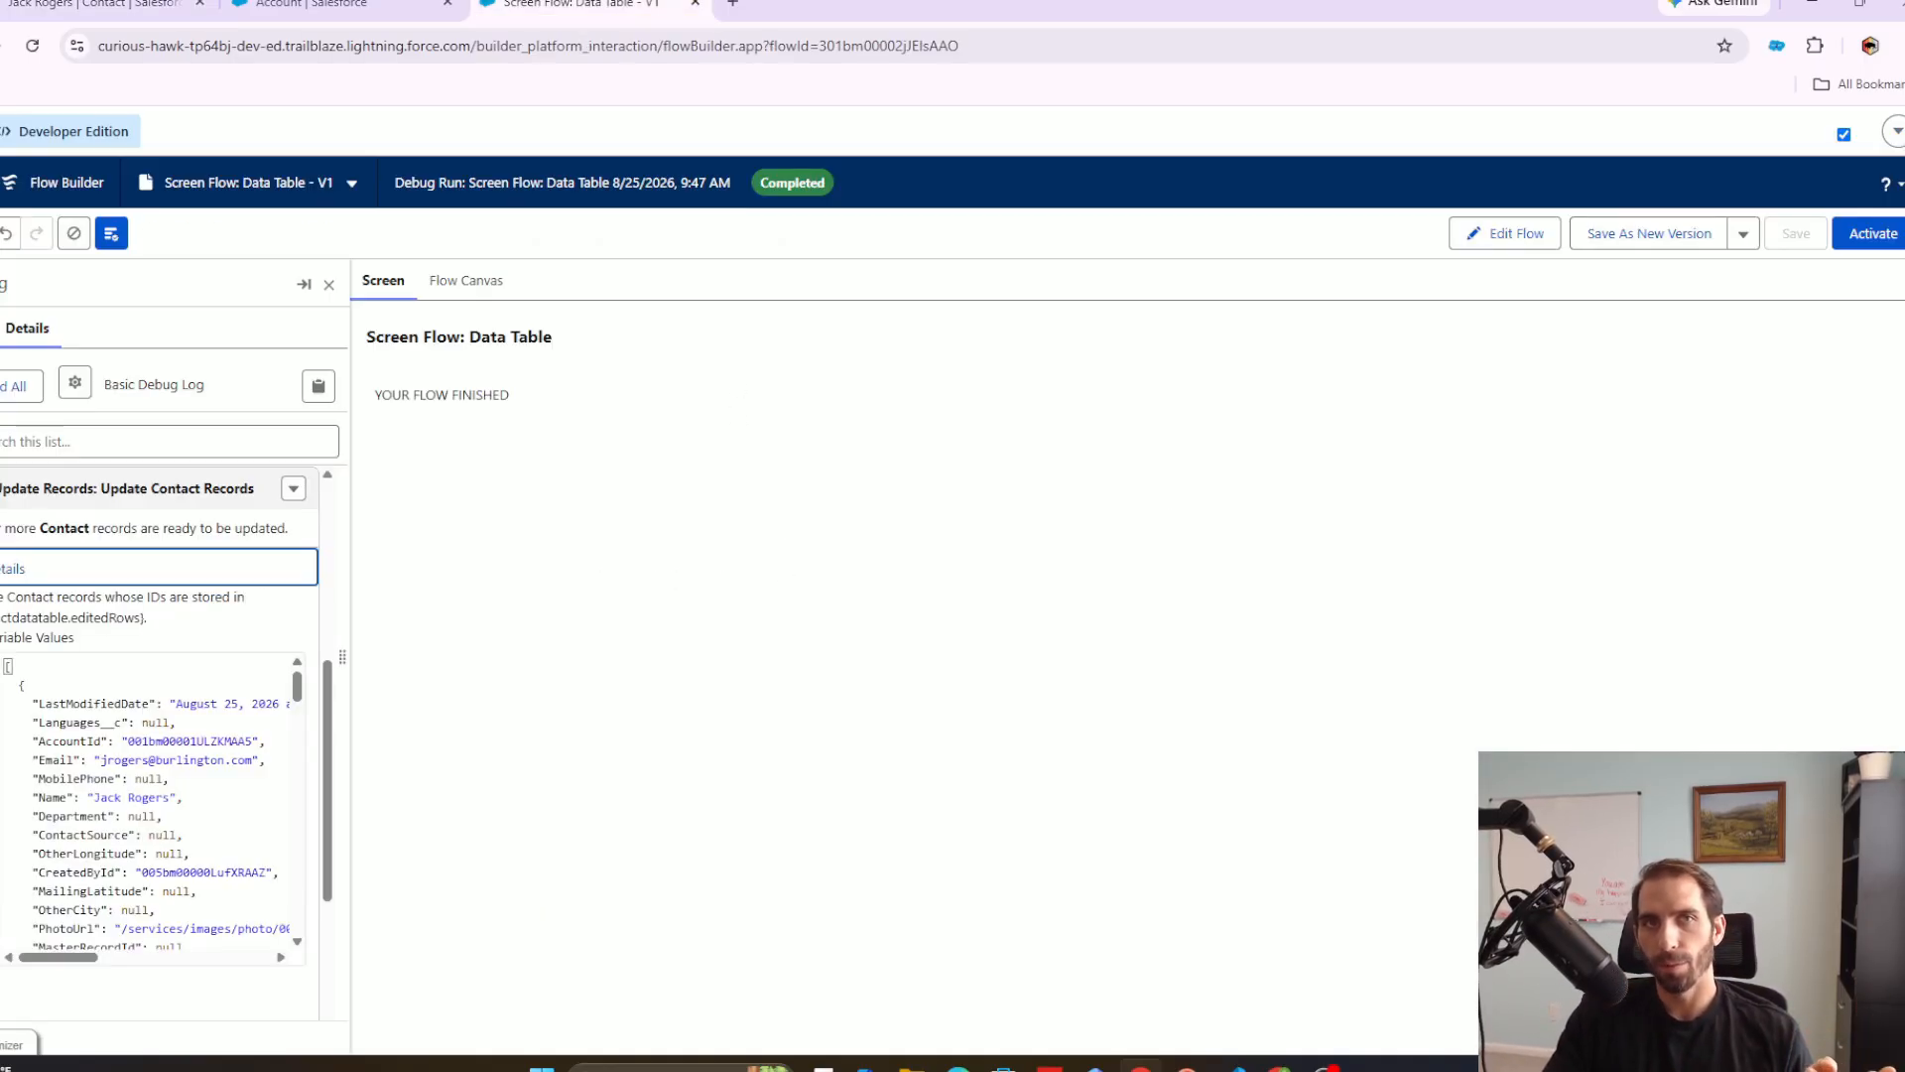
pyautogui.click(1512, 236)
pyautogui.click(1528, 234)
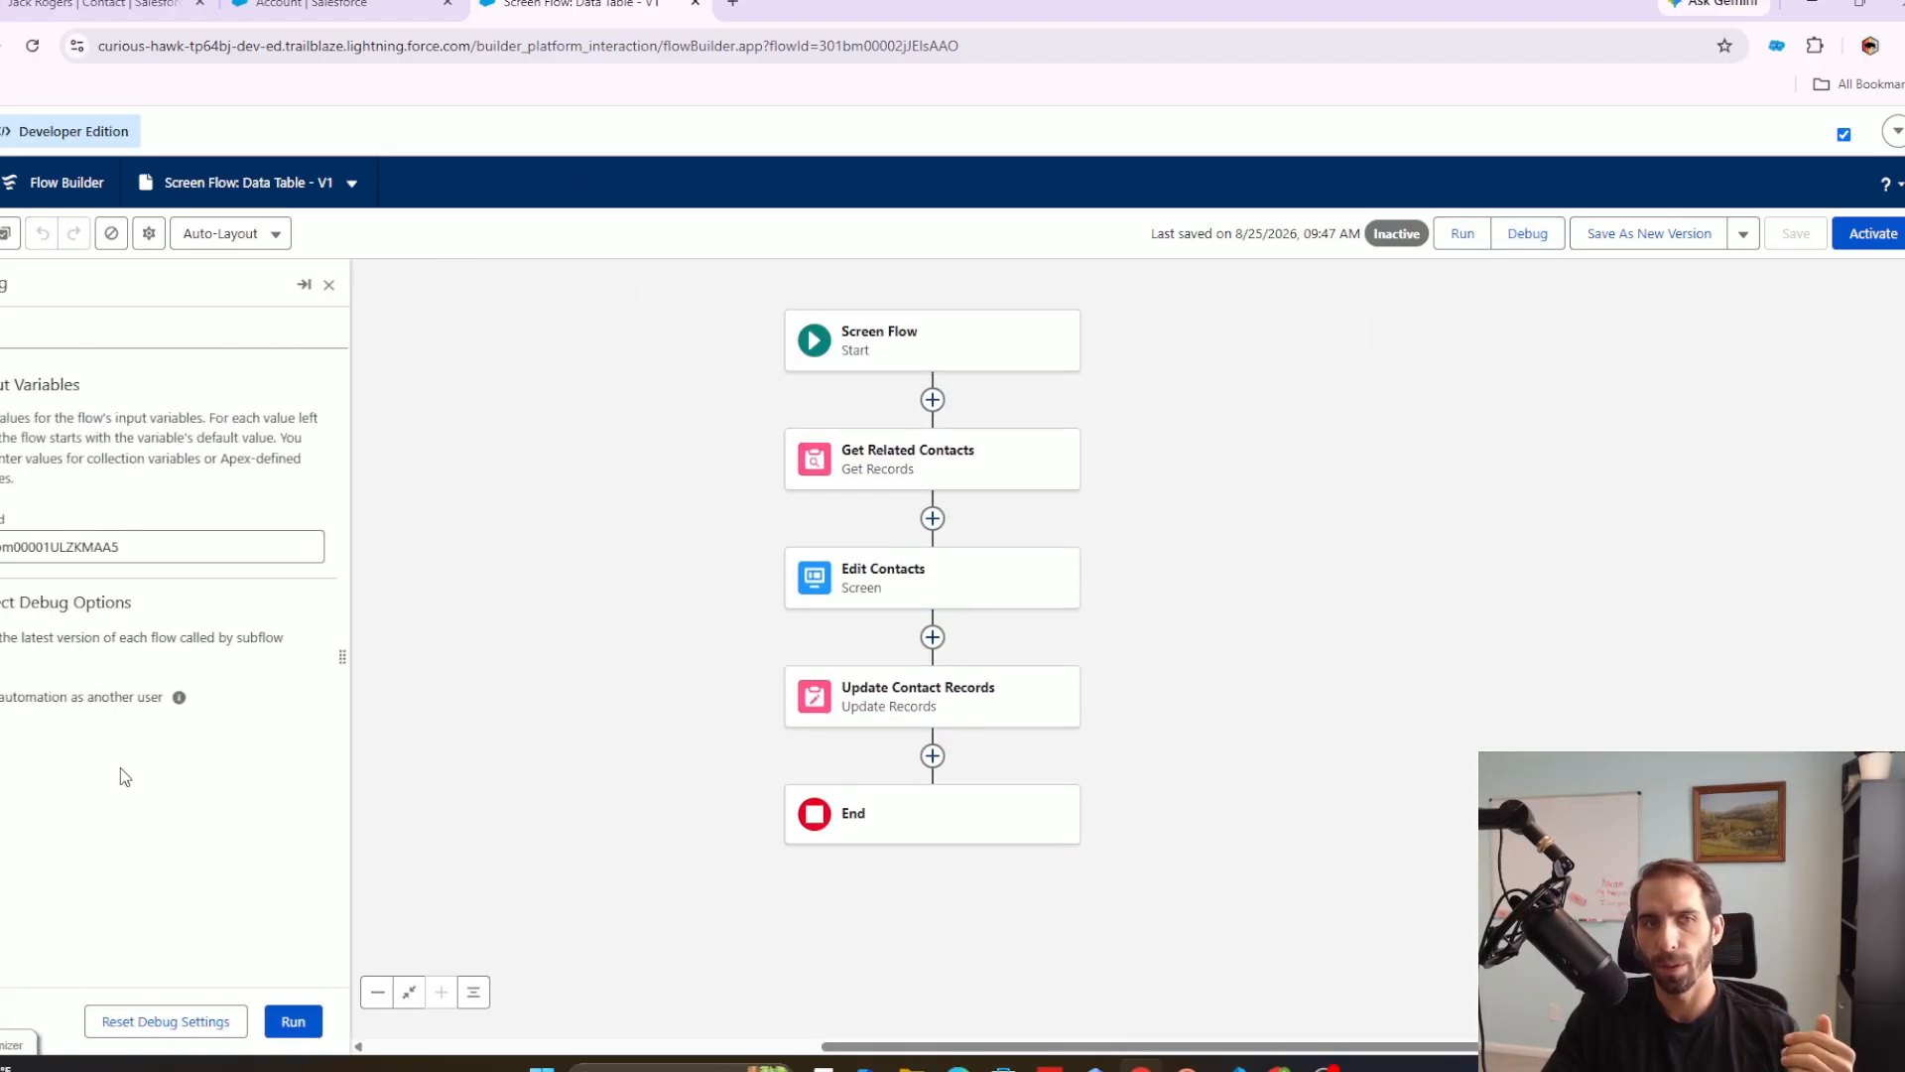
pyautogui.click(290, 1021)
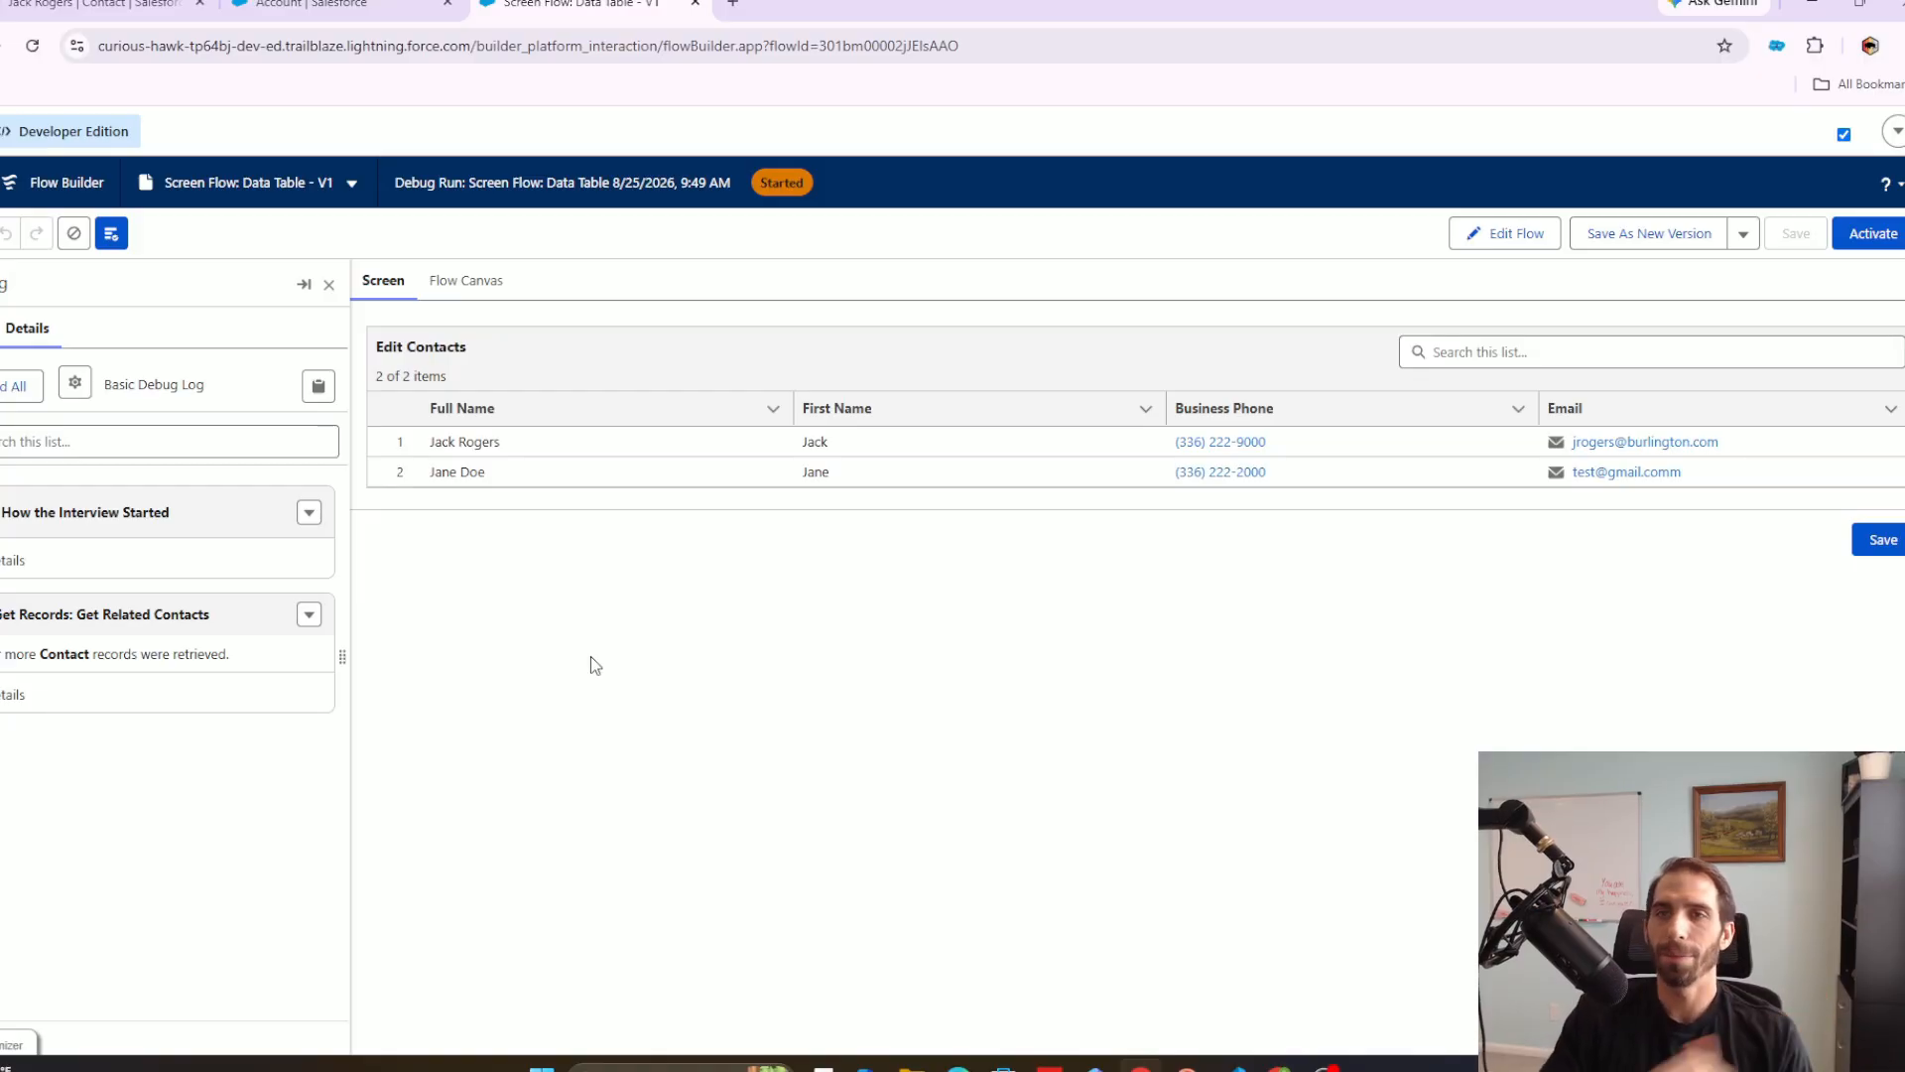
pyautogui.click(1506, 233)
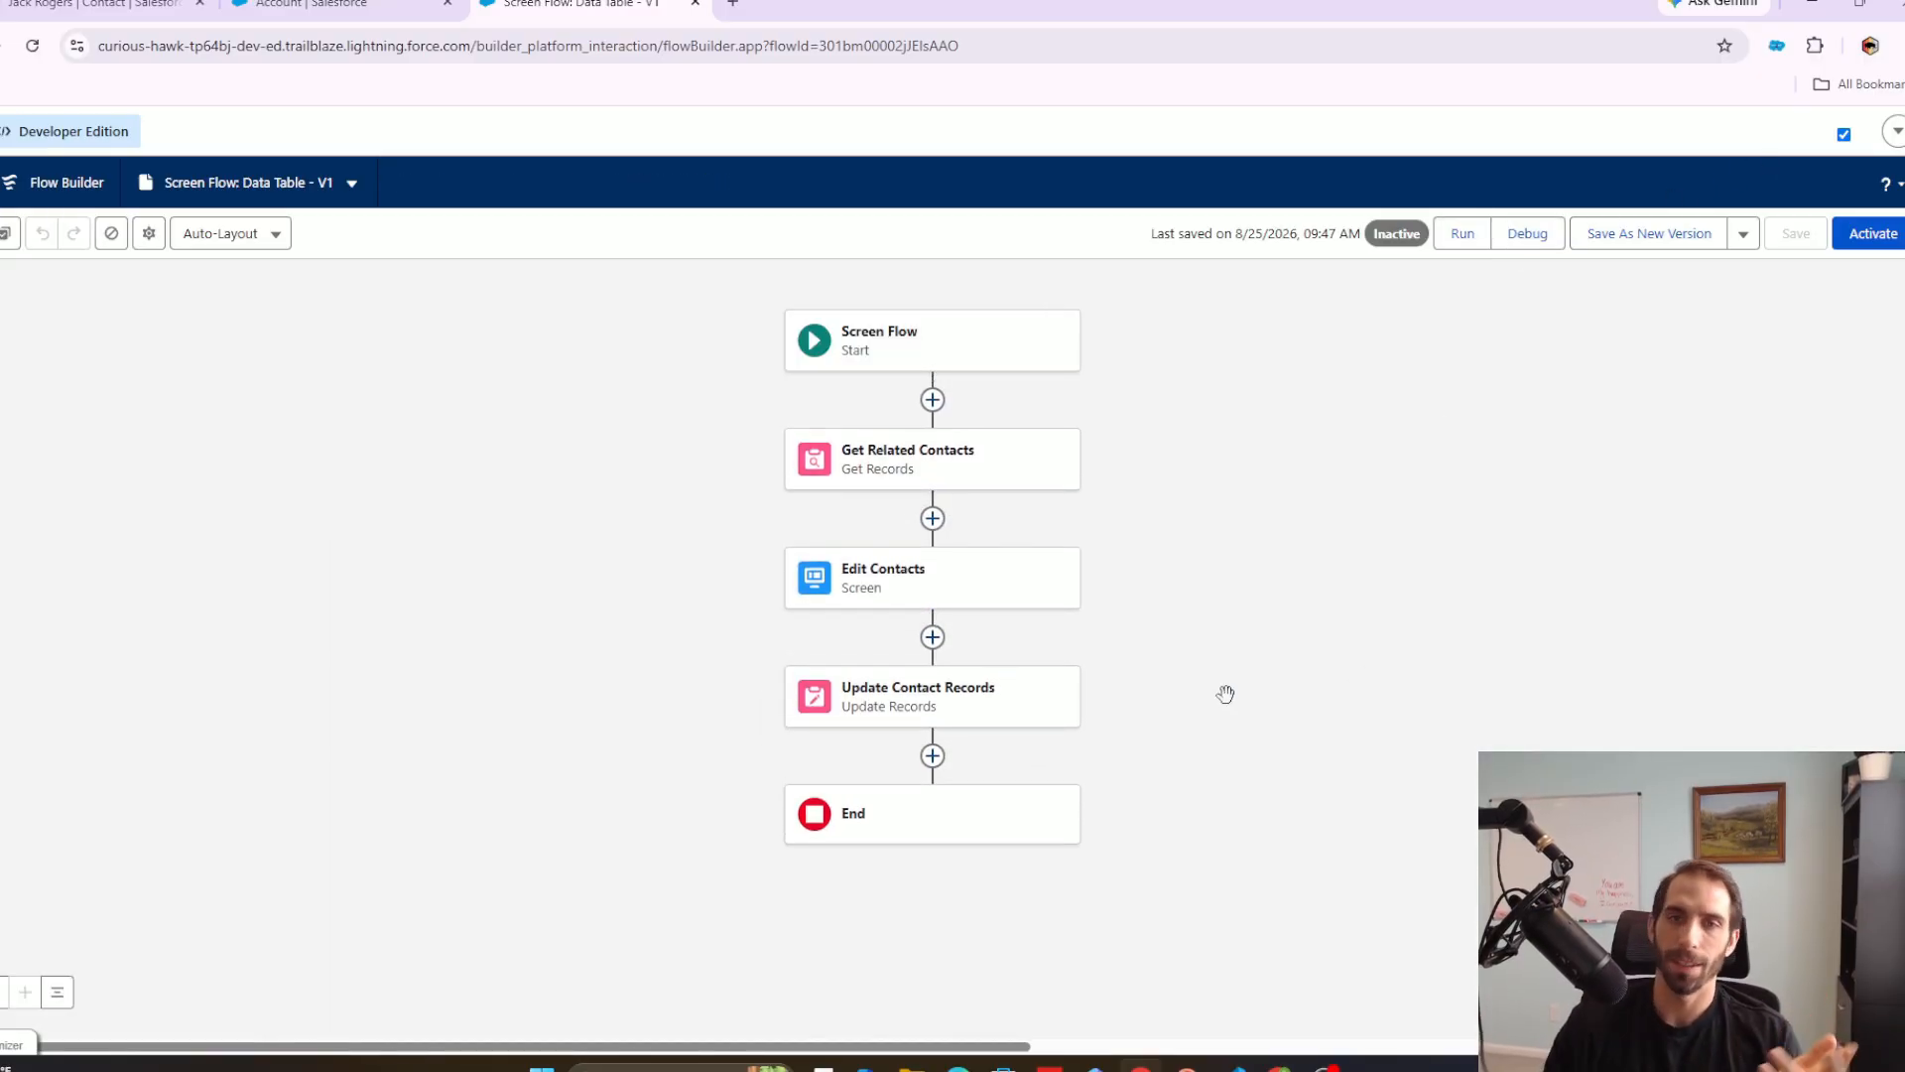